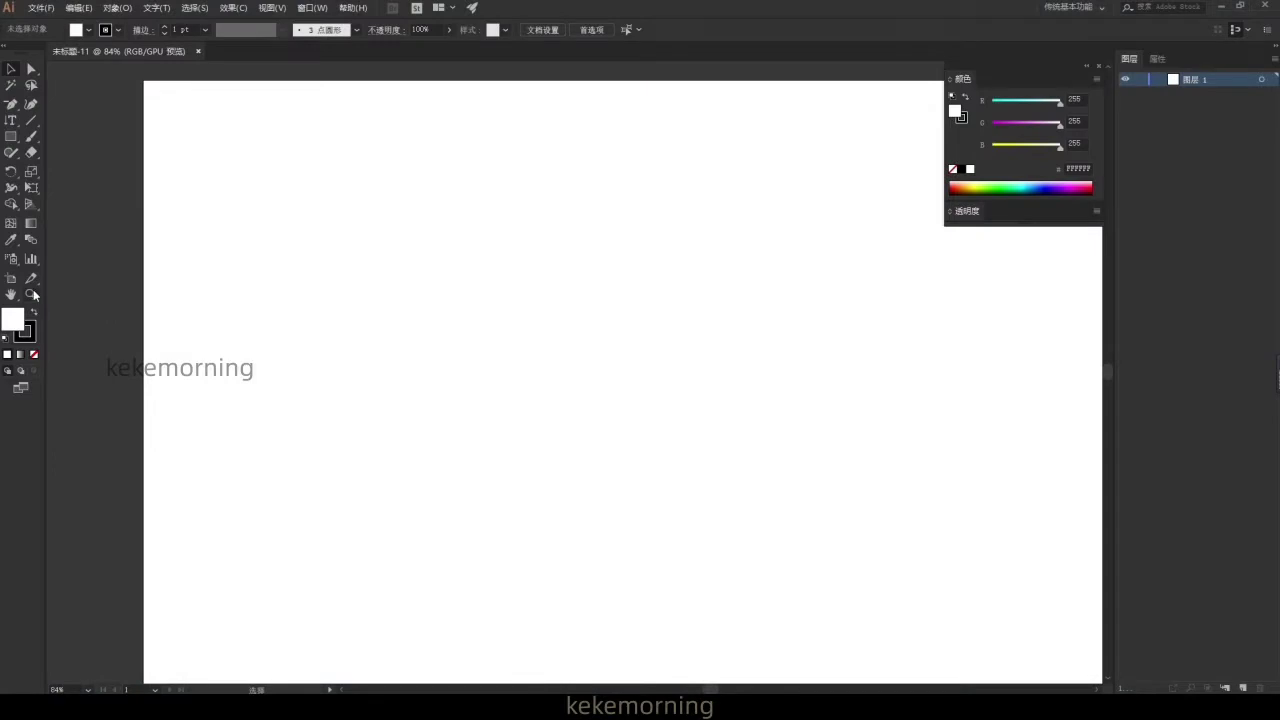
# - Fit the new blank artboard to the window to prepare for drawing
pyautogui.doubleClick(12, 294)
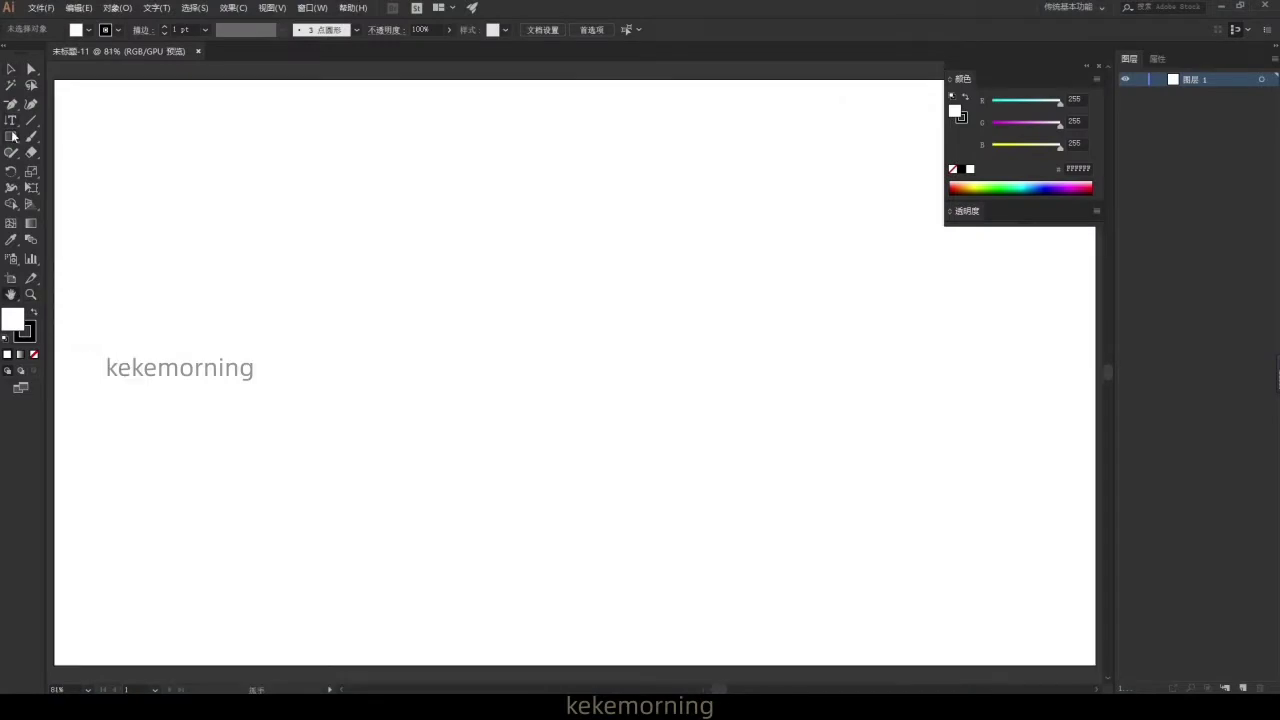
# - Set the stroke weight to 6 pt and draw a 354×284 px building rectangle
pyautogui.click(141, 31)
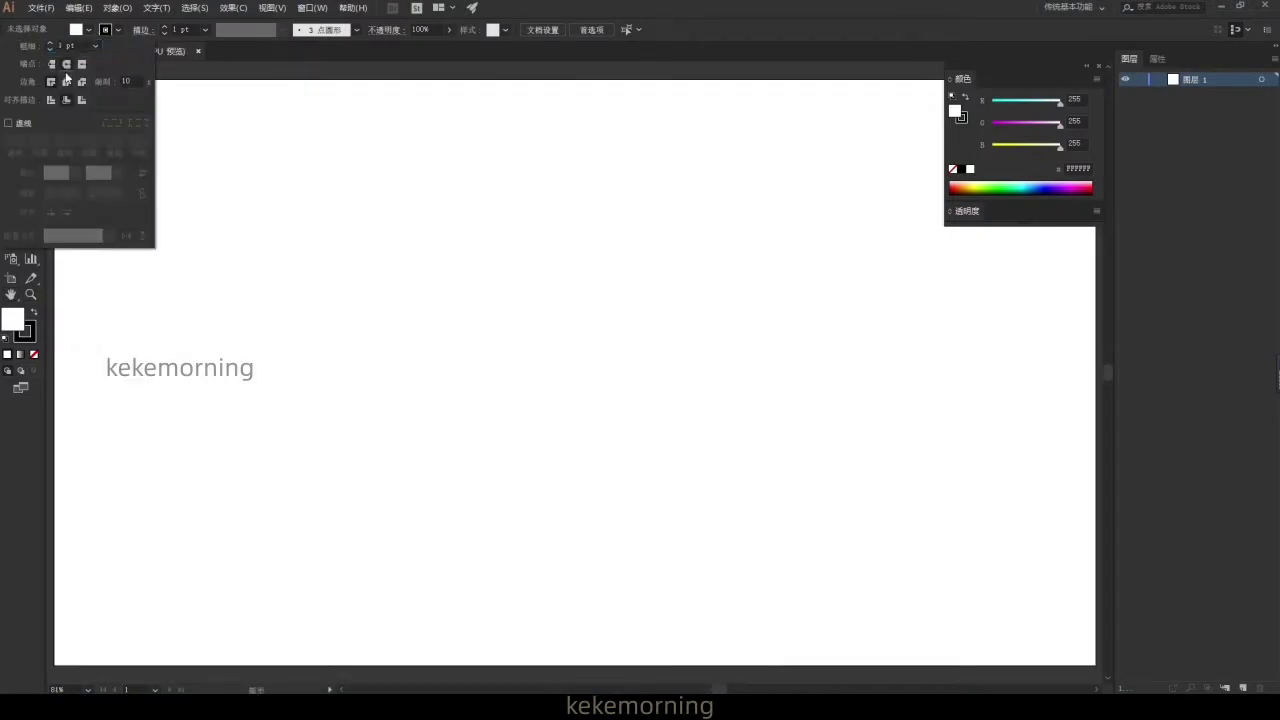
pyautogui.click(205, 30)
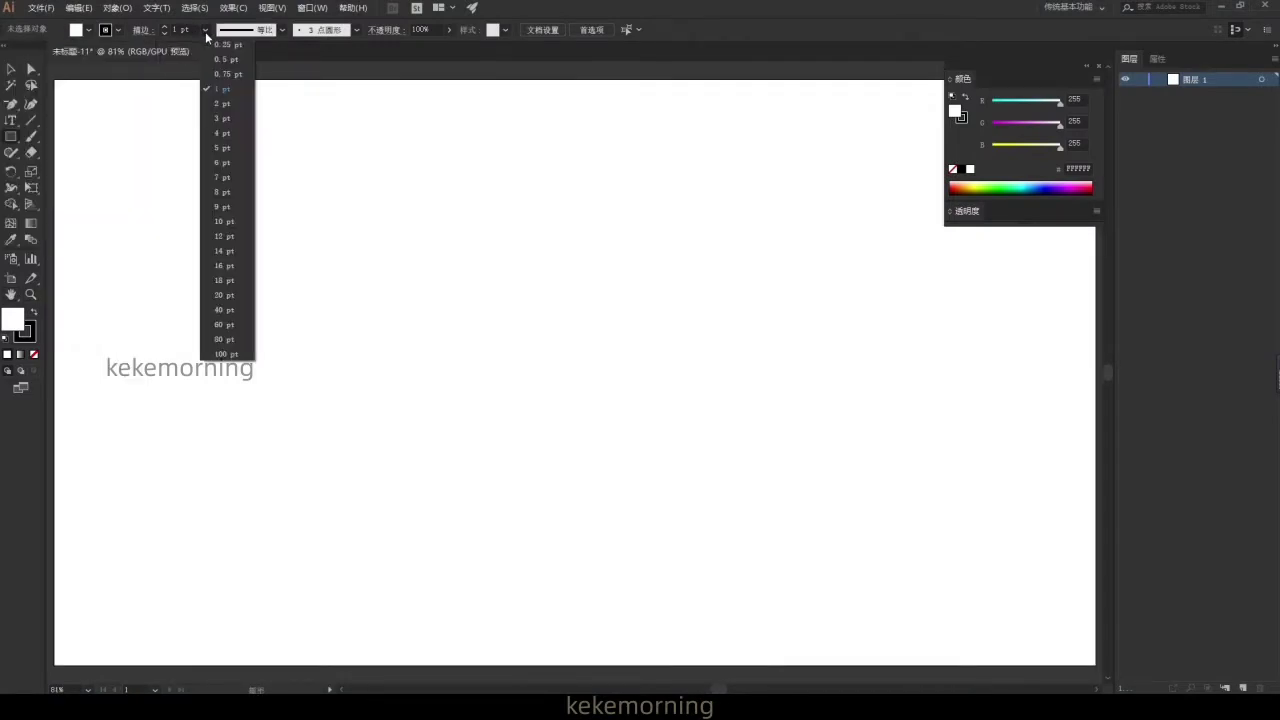
pyautogui.click(222, 166)
pyautogui.moveTo(559, 481); pyautogui.dragTo(690, 563)
# - Stack a second rectangle on top and paste in-place copies resized into a narrower right column
pyautogui.keyDown('alt'); pyautogui.moveTo(593, 490); pyautogui.dragTo(587, 334); pyautogui.keyUp('alt')
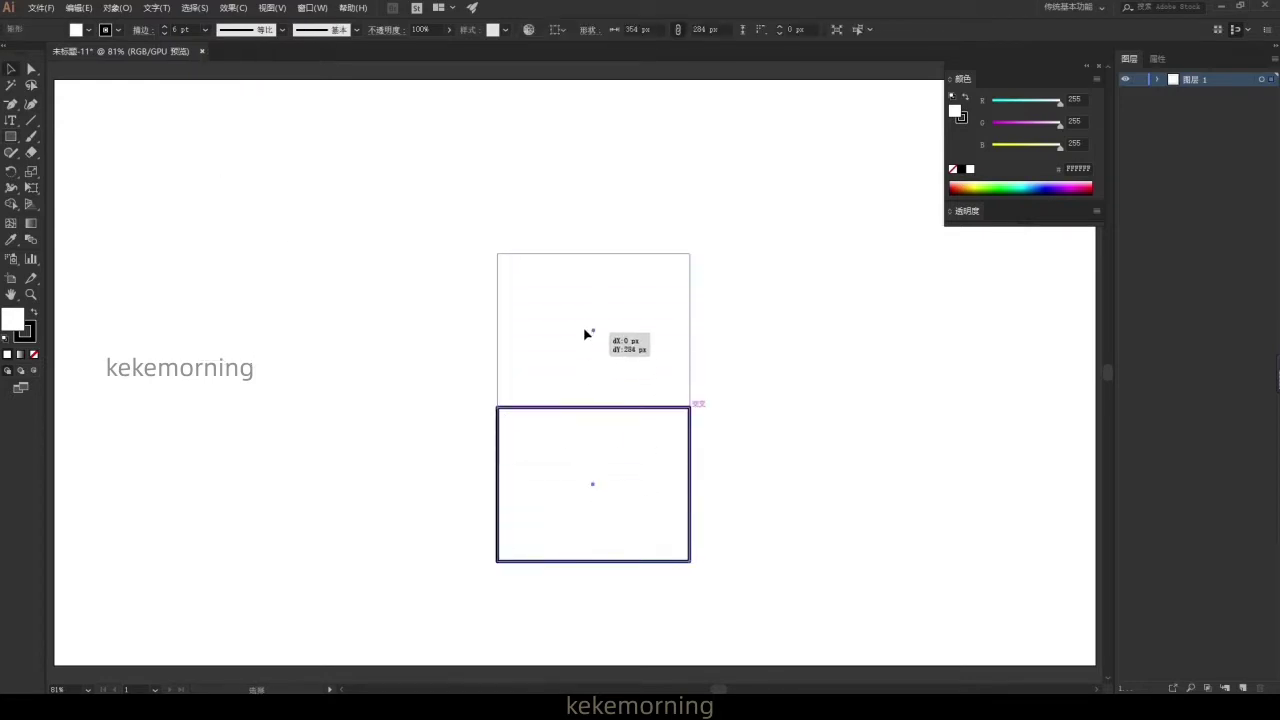
pyautogui.moveTo(719, 593); pyautogui.dragTo(447, 371)
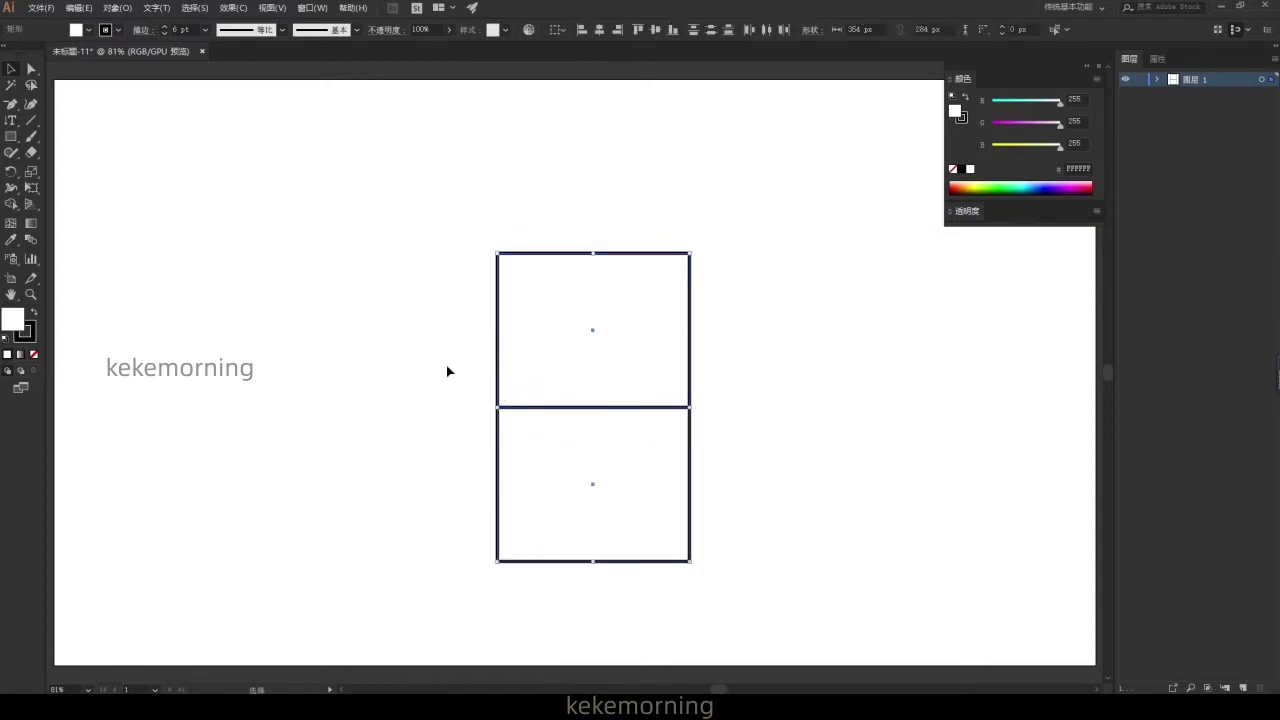
pyautogui.click(81, 8)
pyautogui.click(100, 73)
pyautogui.click(81, 8)
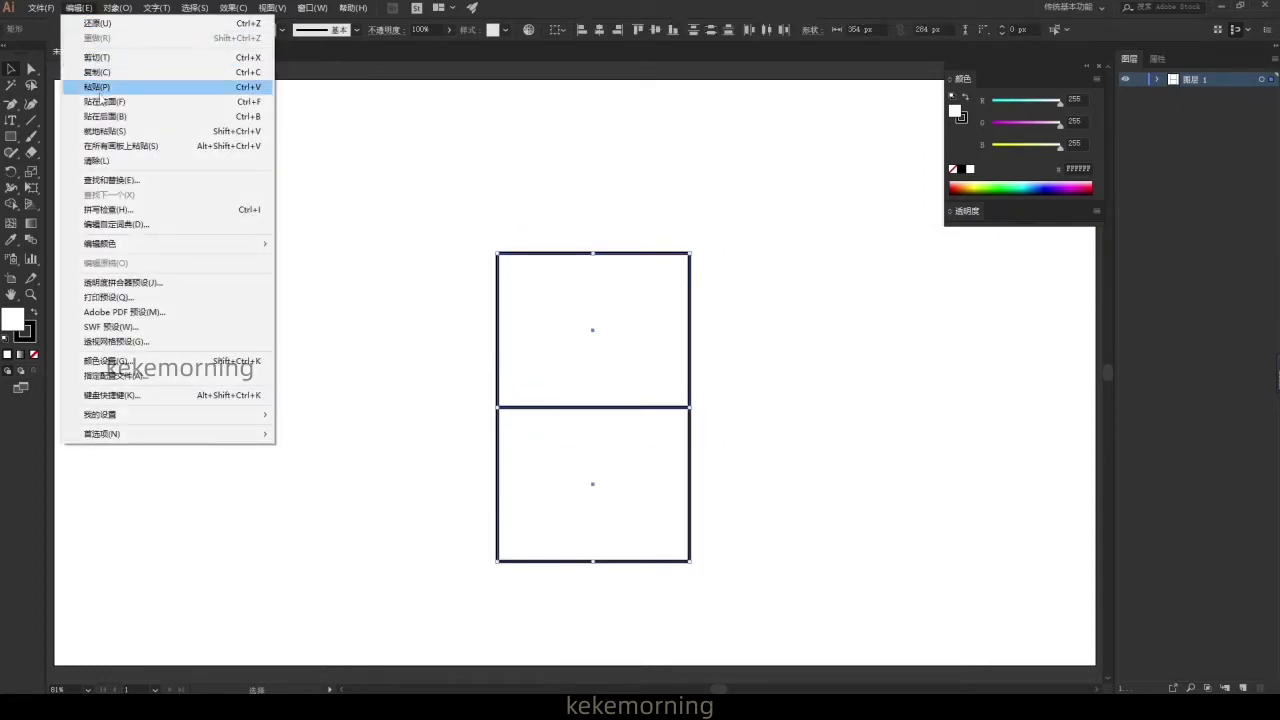
pyautogui.click(100, 86)
pyautogui.moveTo(499, 408); pyautogui.dragTo(809, 412)
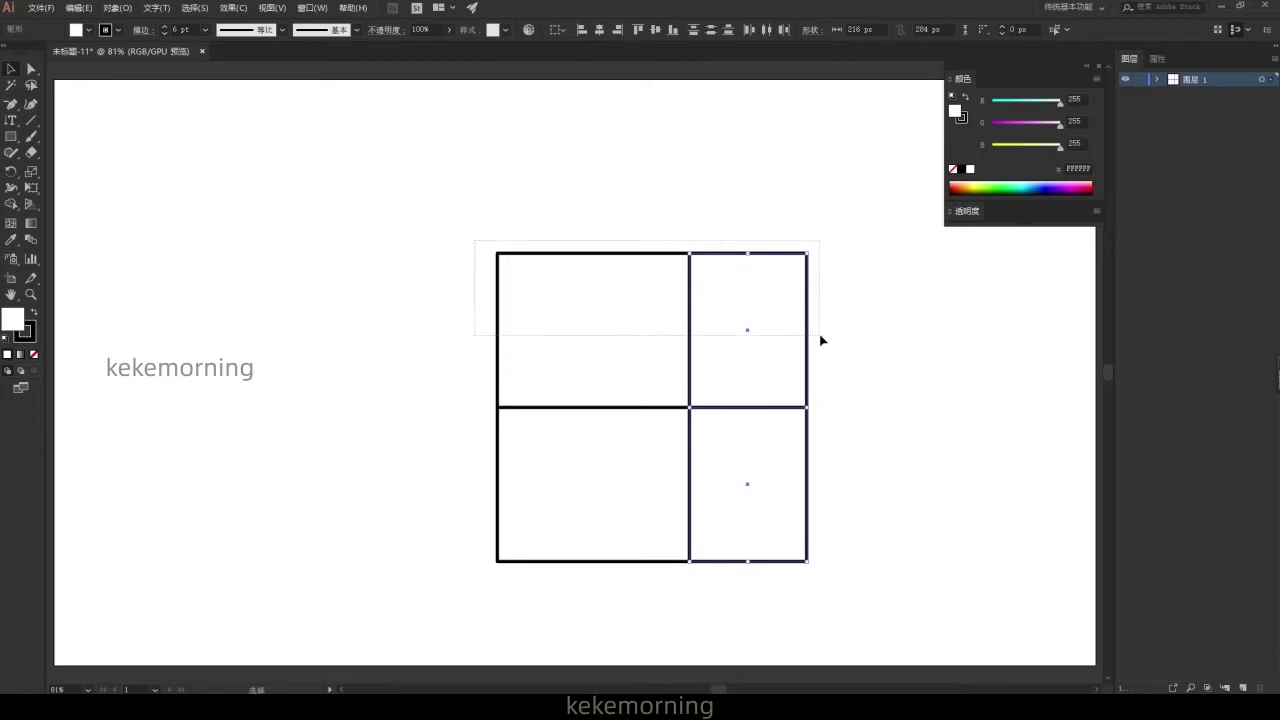
# - Duplicate the top-row rectangles in place and squash them into a thin 26 px roof ledge
pyautogui.moveTo(821, 341); pyautogui.dragTo(821, 338)
pyautogui.click(78, 7)
pyautogui.click(97, 72)
pyautogui.click(78, 7)
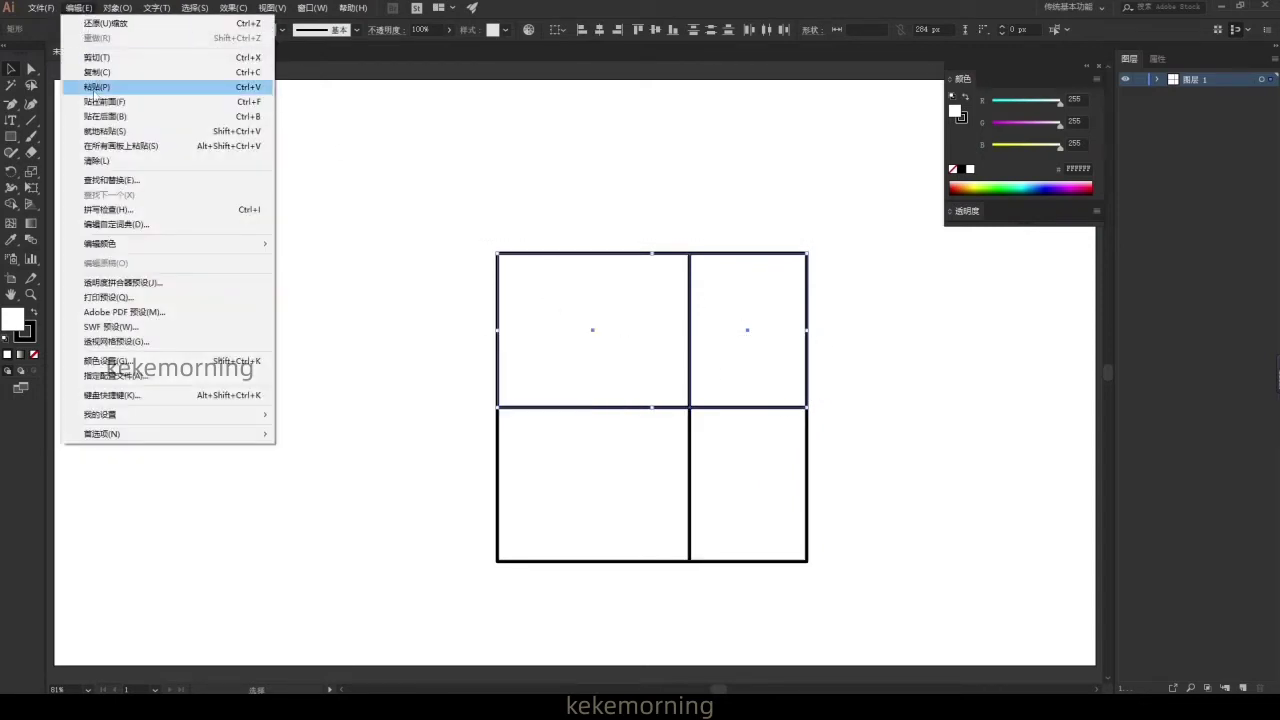
pyautogui.click(100, 101)
pyautogui.moveTo(652, 407); pyautogui.dragTo(664, 240)
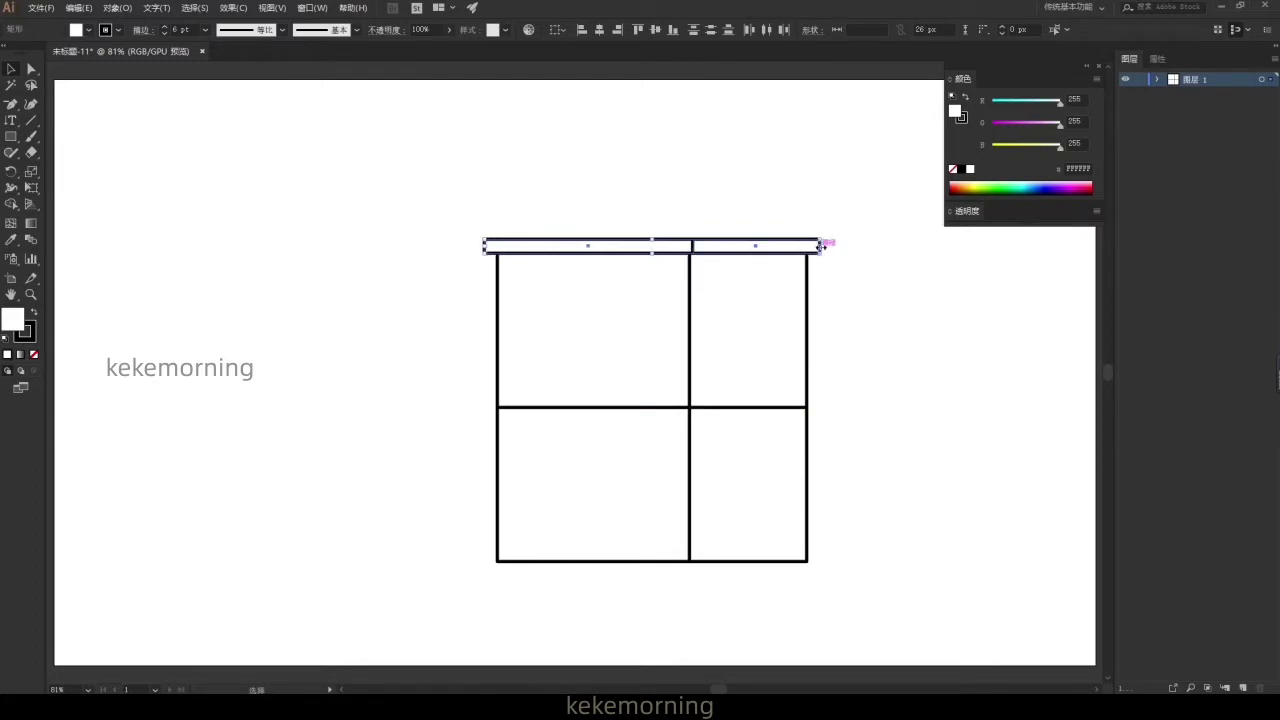
# - Paste an in-place copy of the upper-left rectangle and flatten it into a signboard band
pyautogui.click(638, 331)
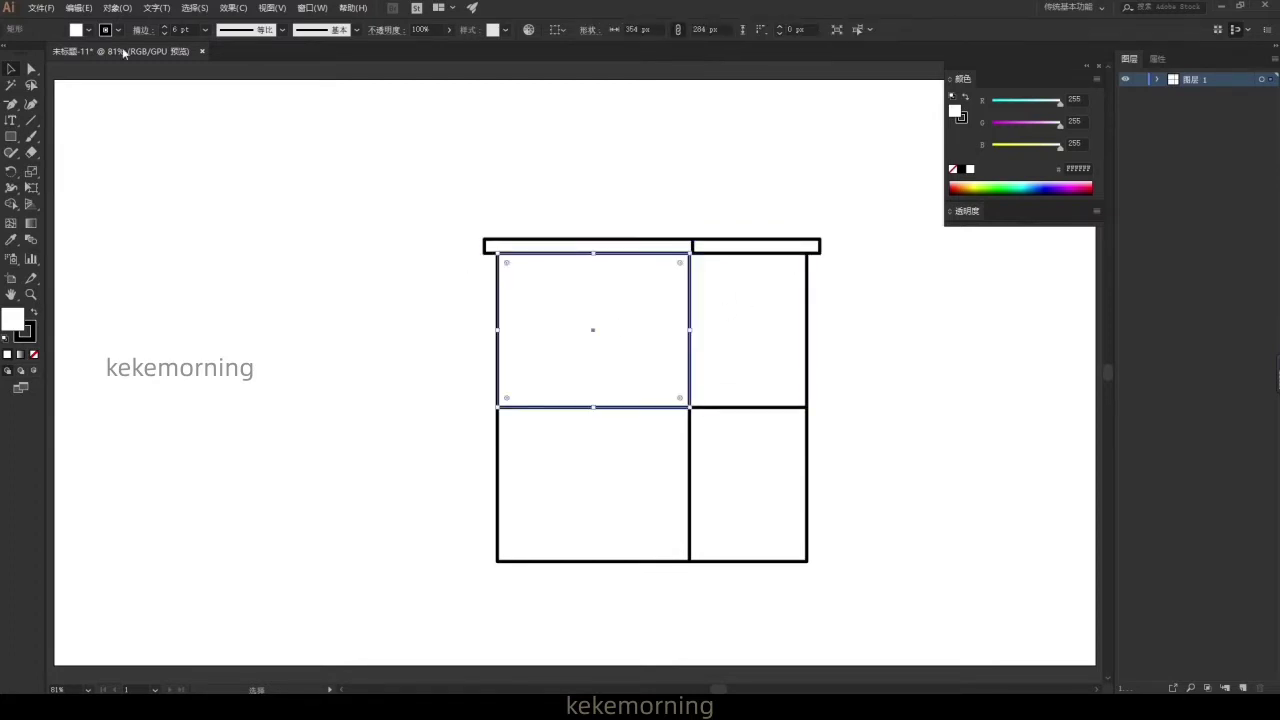
pyautogui.click(78, 7)
pyautogui.click(100, 101)
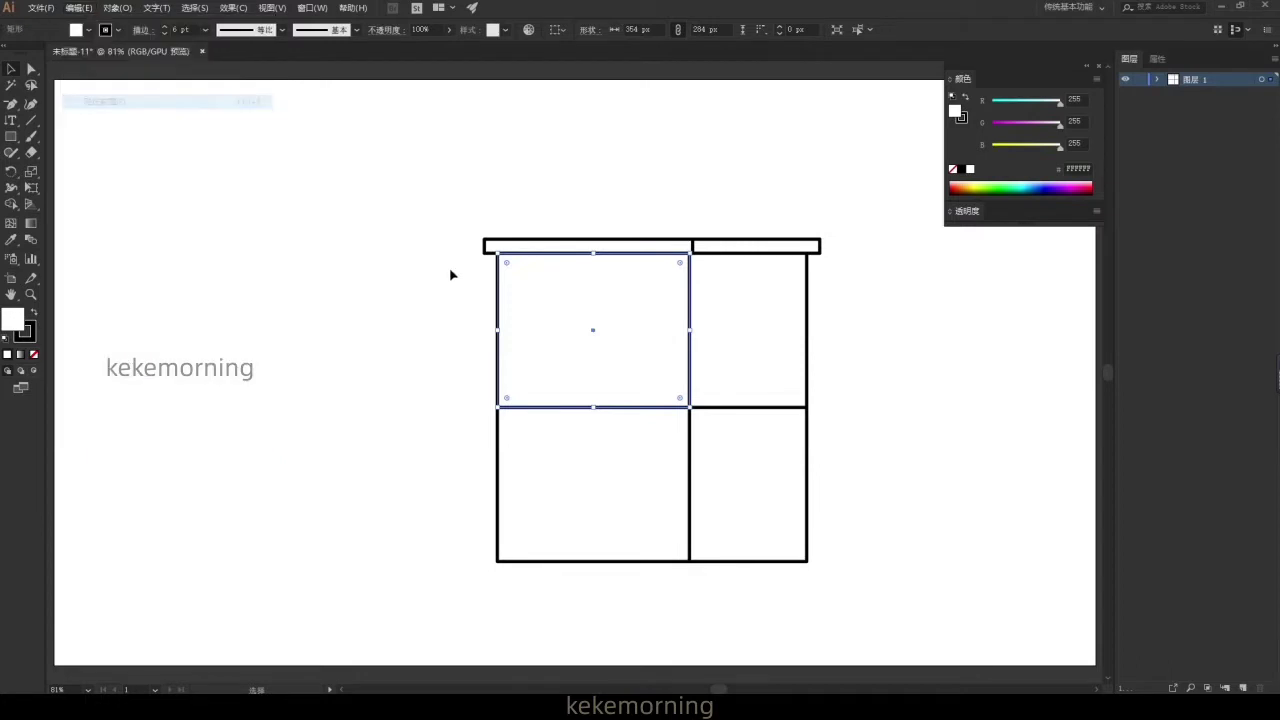
pyautogui.moveTo(616, 255)
pyautogui.mouseDown()
pyautogui.moveTo(616, 371)
pyautogui.moveTo(577, 391)
pyautogui.mouseUp()
# - Make a 256×140 px window rectangle above the signboard from another in-place copy
pyautogui.click(78, 7)
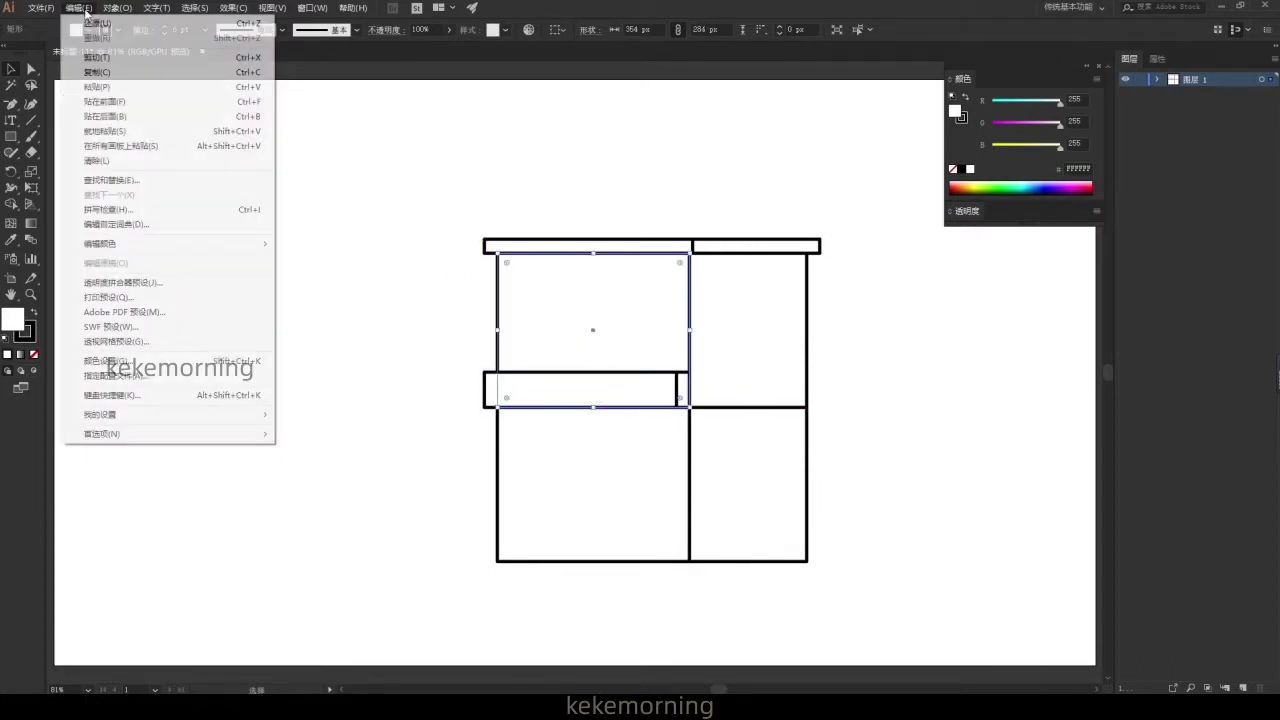
pyautogui.click(100, 68)
pyautogui.click(78, 7)
pyautogui.click(100, 101)
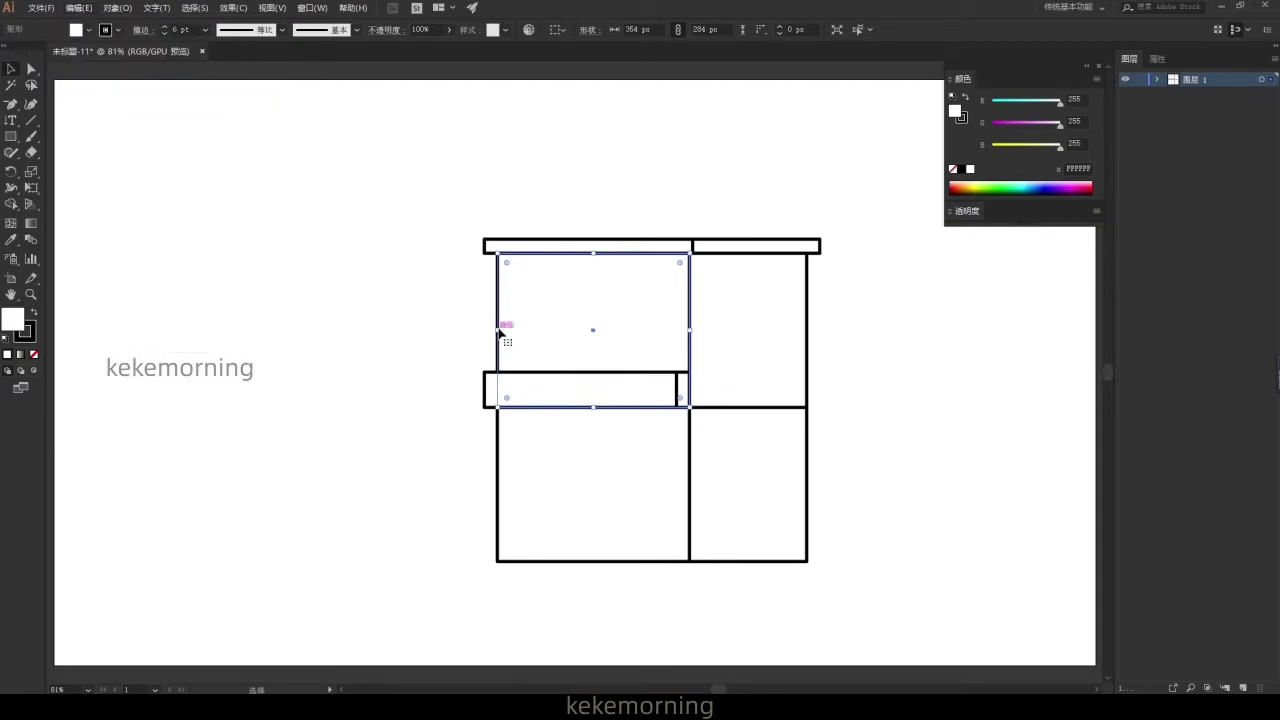
pyautogui.moveTo(497, 330); pyautogui.dragTo(524, 330)
pyautogui.moveTo(593, 407); pyautogui.dragTo(594, 356)
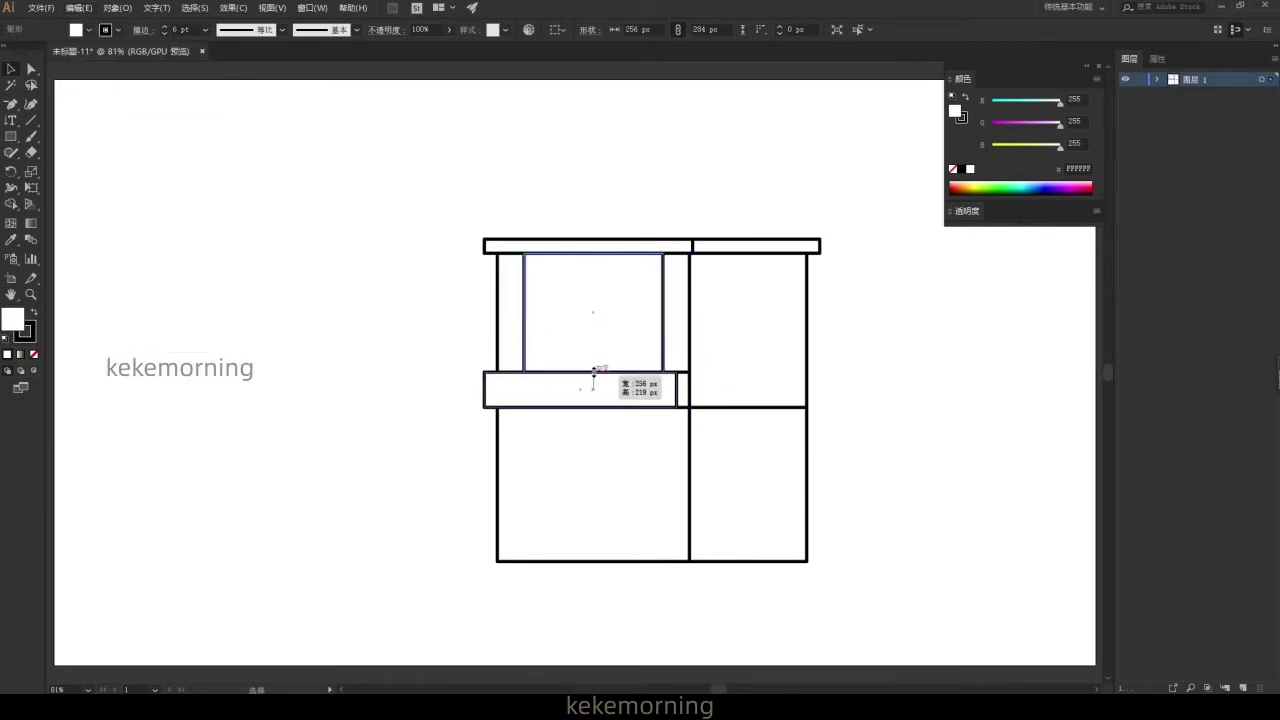
pyautogui.moveTo(593, 253); pyautogui.dragTo(595, 272)
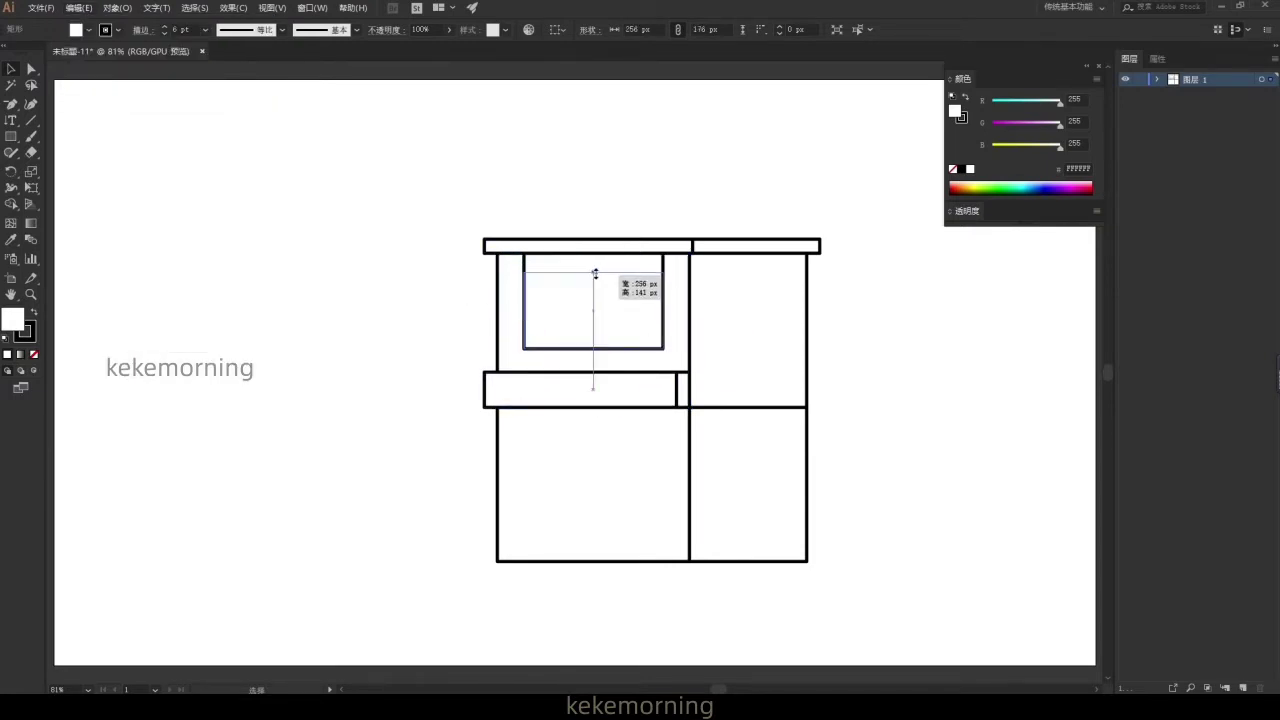
# - Add a 119 px window pane and a 10 px sill strip along the window bottom
pyautogui.click(87, 14)
pyautogui.click(100, 49)
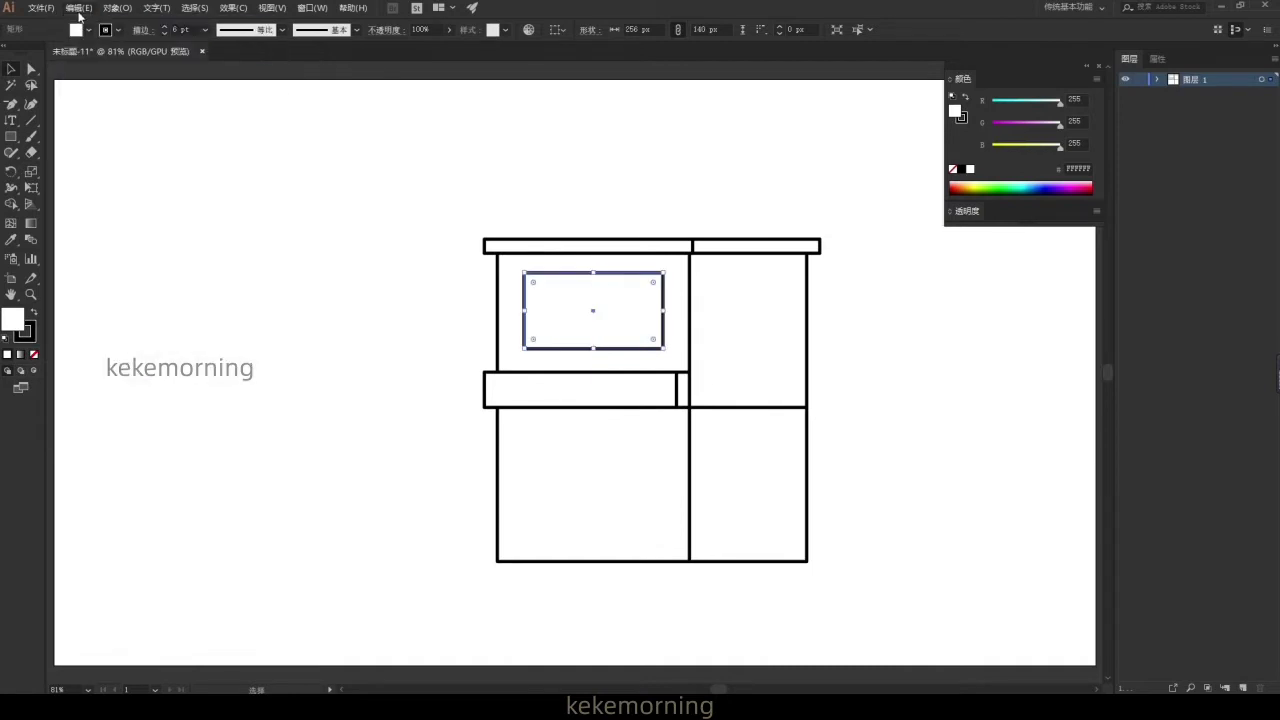
pyautogui.click(78, 8)
pyautogui.click(100, 86)
pyautogui.moveTo(631, 311)
pyautogui.mouseDown()
pyautogui.moveTo(602, 310)
pyautogui.moveTo(626, 316)
pyautogui.mouseUp()
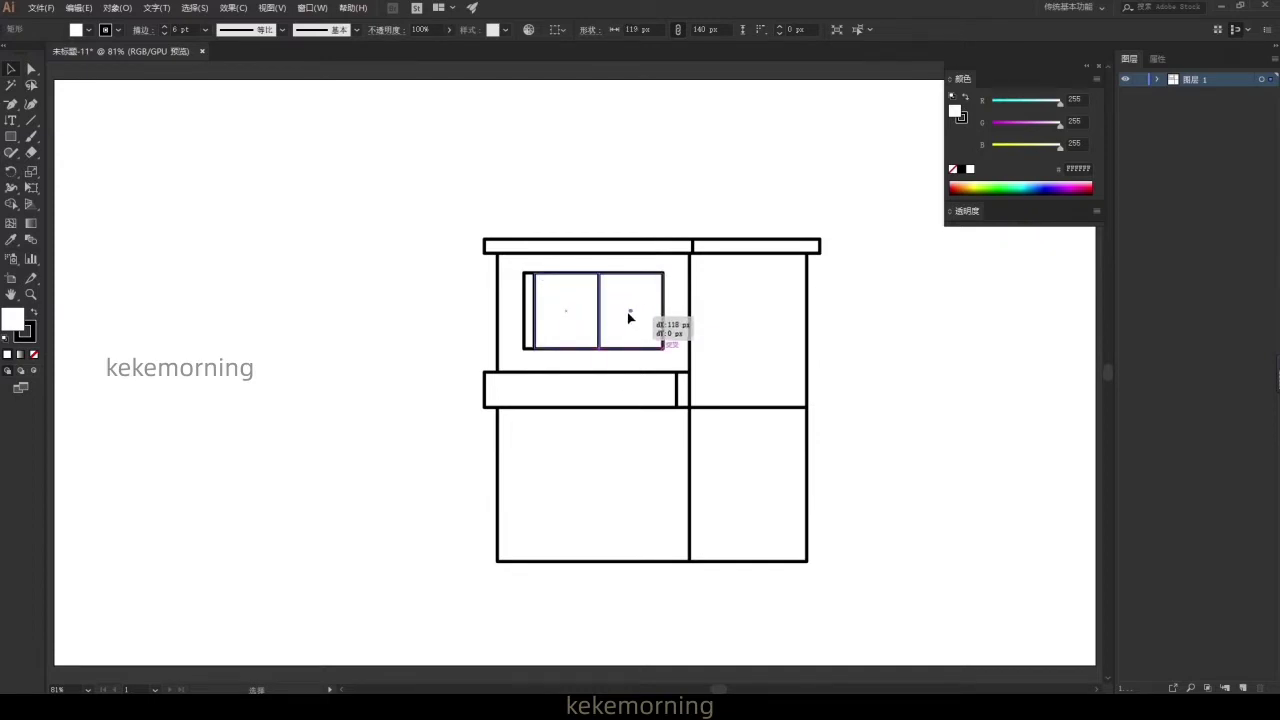
pyautogui.click(78, 8)
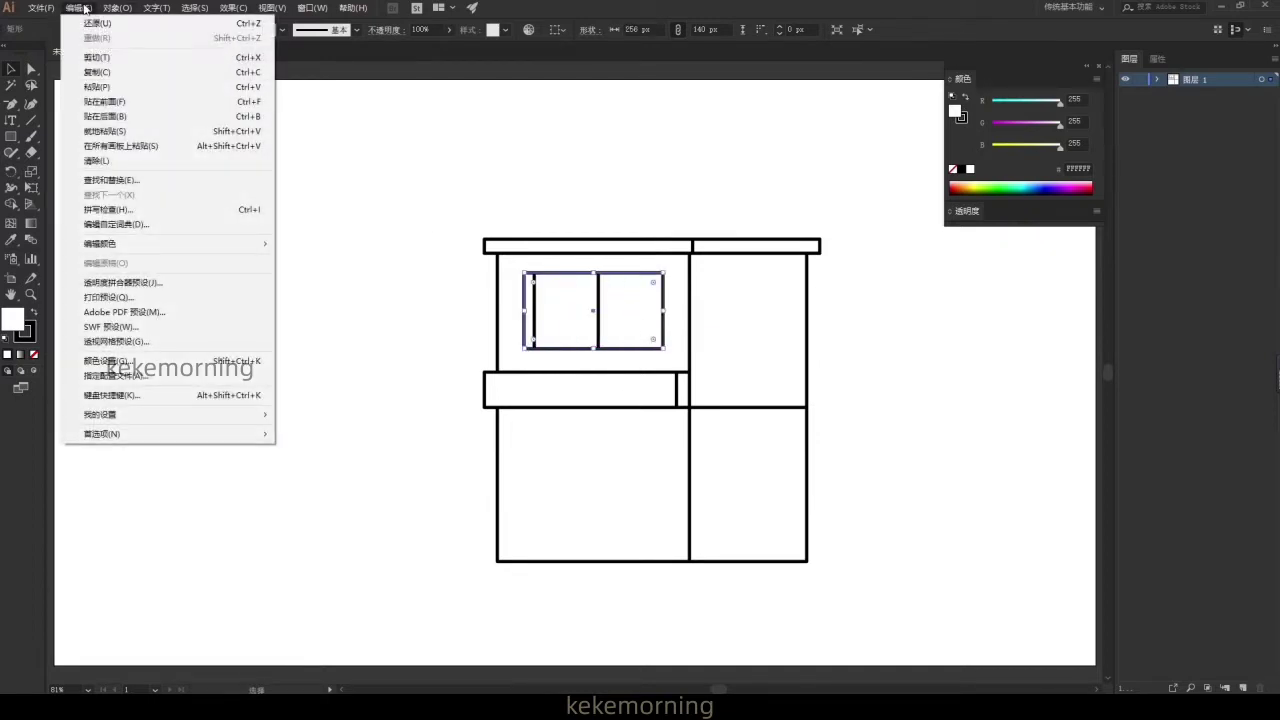
pyautogui.click(100, 104)
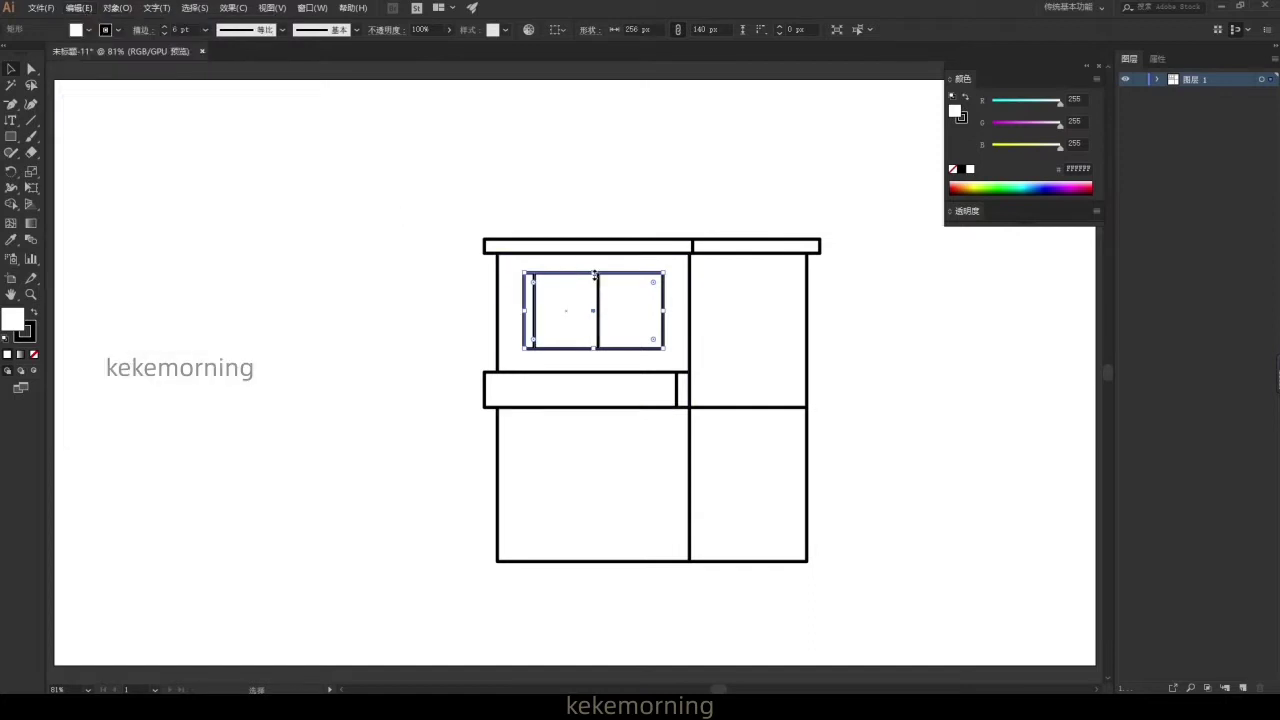
pyautogui.moveTo(593, 272)
pyautogui.mouseDown()
pyautogui.moveTo(605, 365)
pyautogui.moveTo(526, 343)
pyautogui.moveTo(527, 299)
pyautogui.mouseUp()
# - Move the railing strip sublayers to the top of Layer 1
pyautogui.scroll(3, 665, 365)
pyautogui.scroll(2, 670, 362)
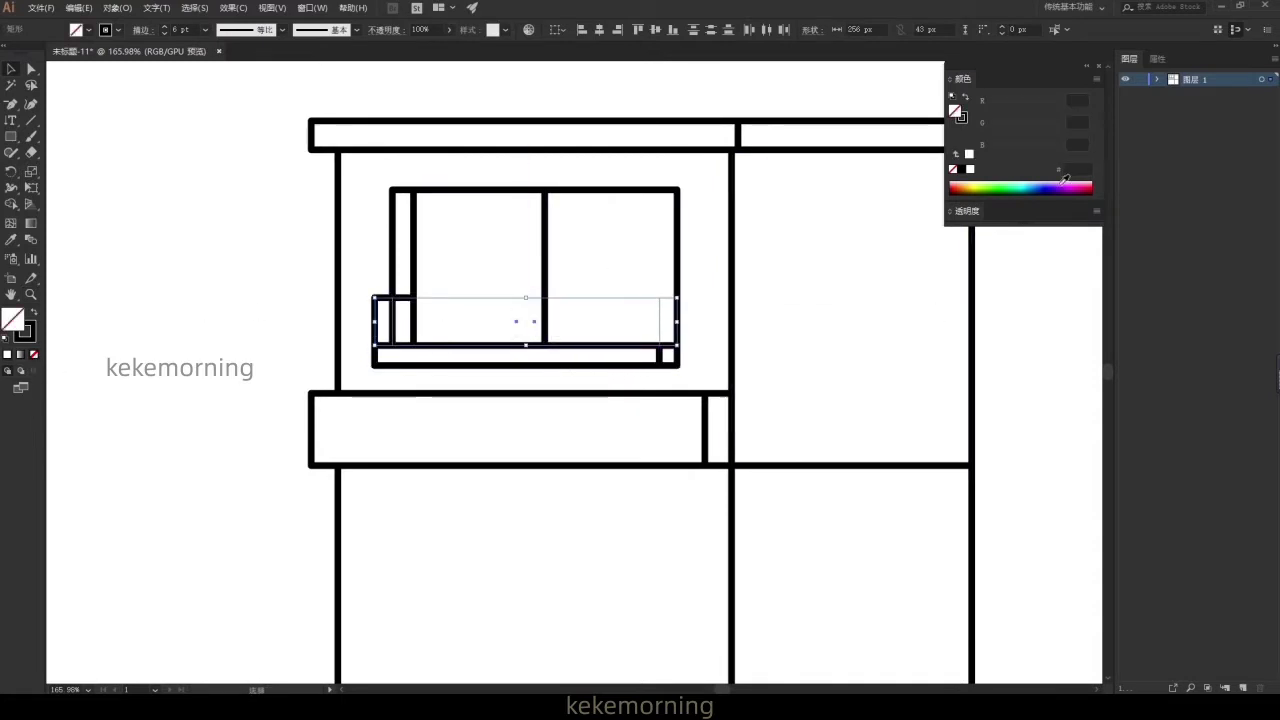
pyautogui.click(1157, 79)
pyautogui.moveTo(1204, 204); pyautogui.dragTo(1204, 88)
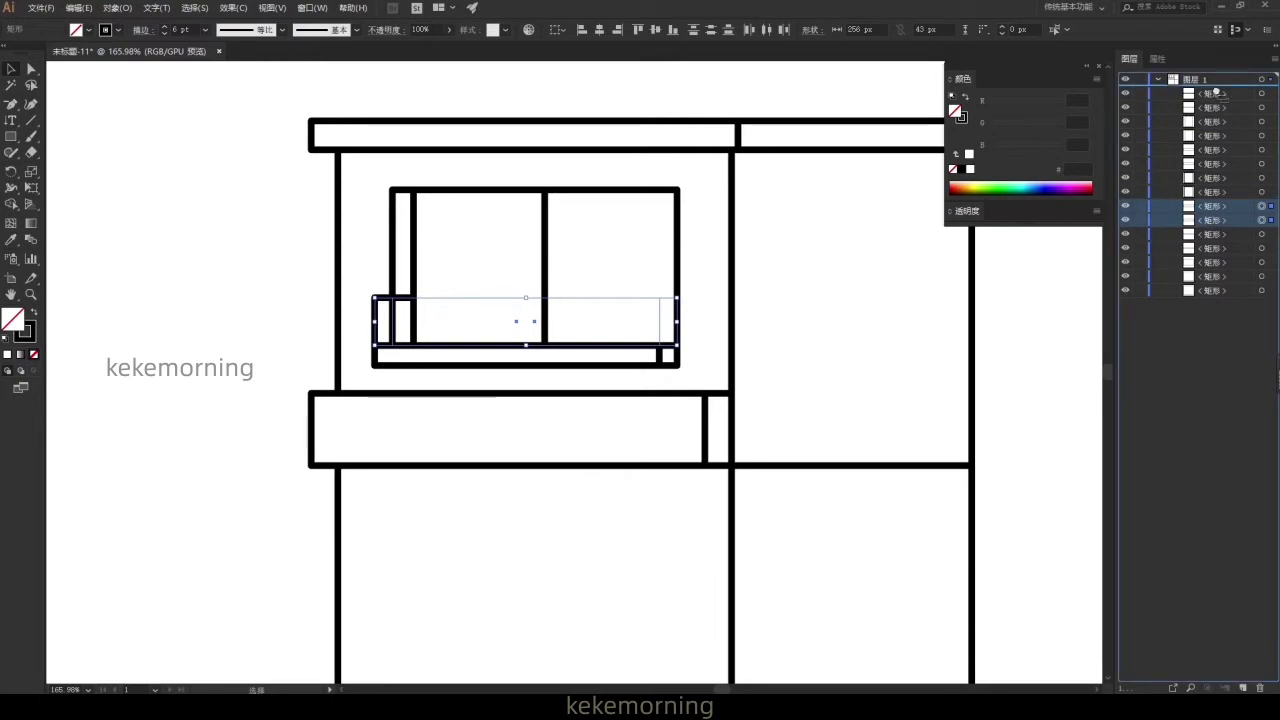
pyautogui.scroll(-2, 718, 345)
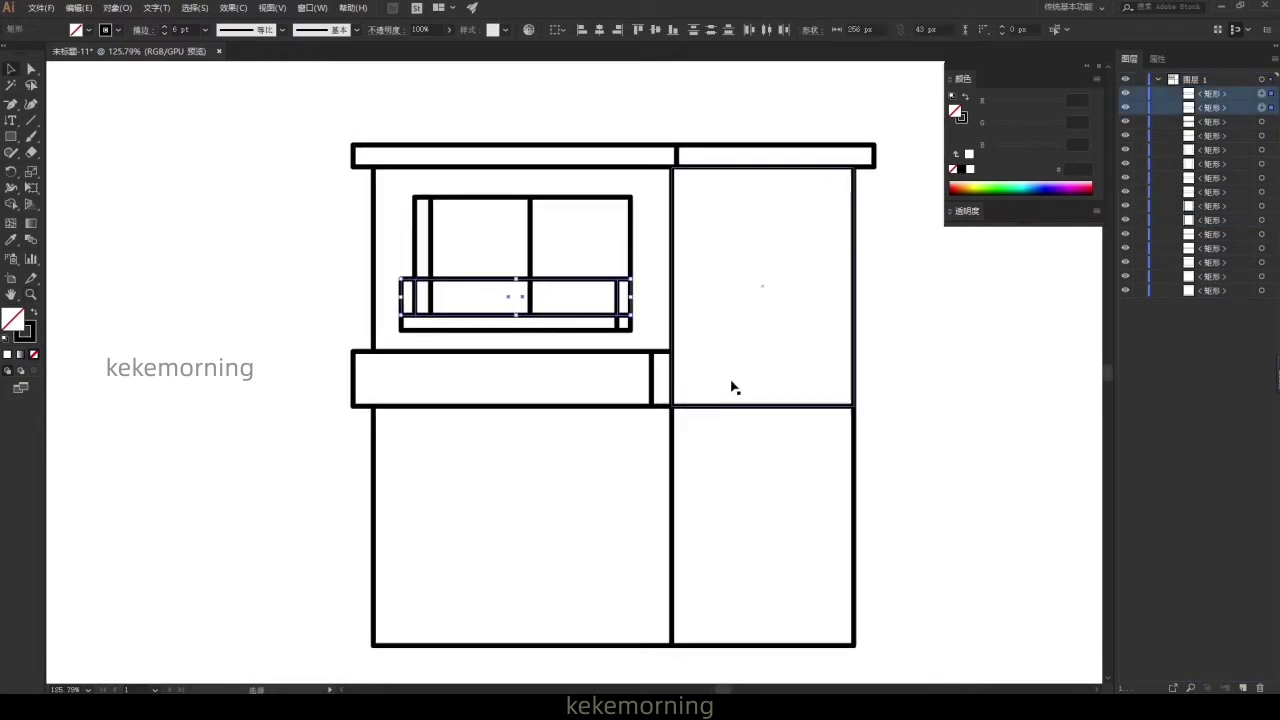
# - Turn an in-place copy of the lower-left rectangle into narrow vertical pillars
pyautogui.click(584, 511)
pyautogui.click(79, 7)
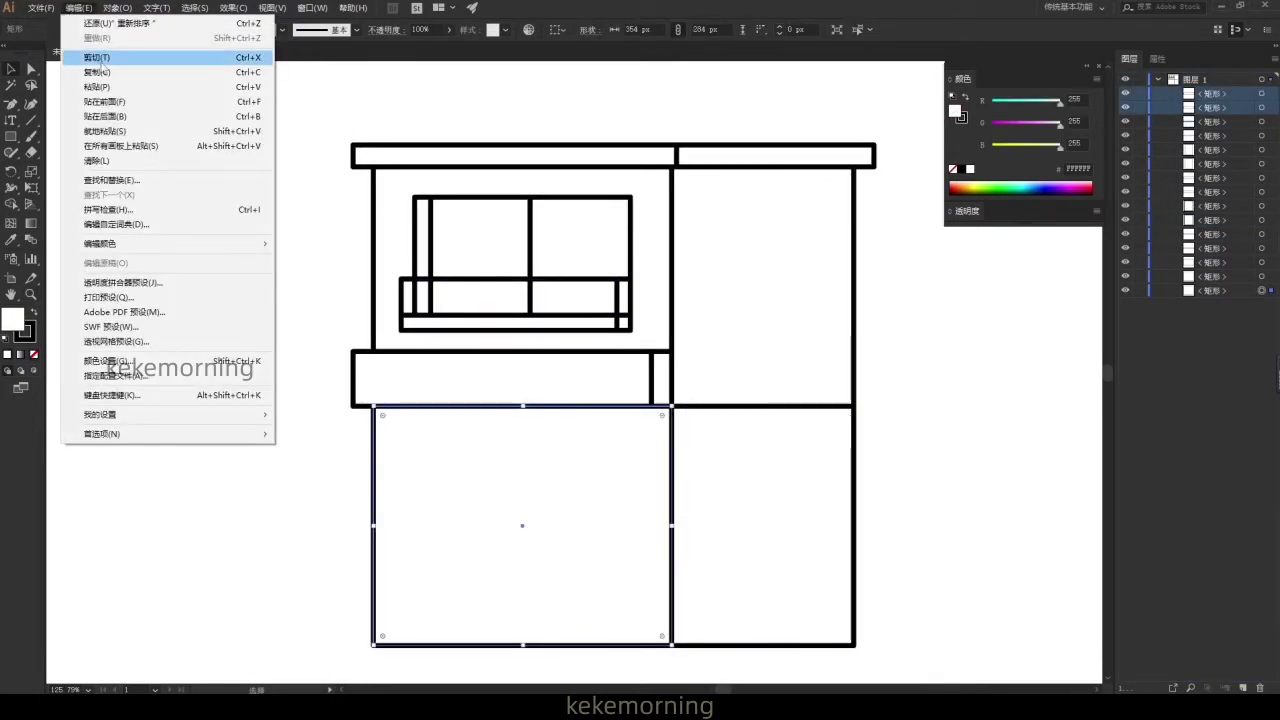
pyautogui.click(96, 72)
pyautogui.click(79, 7)
pyautogui.click(110, 102)
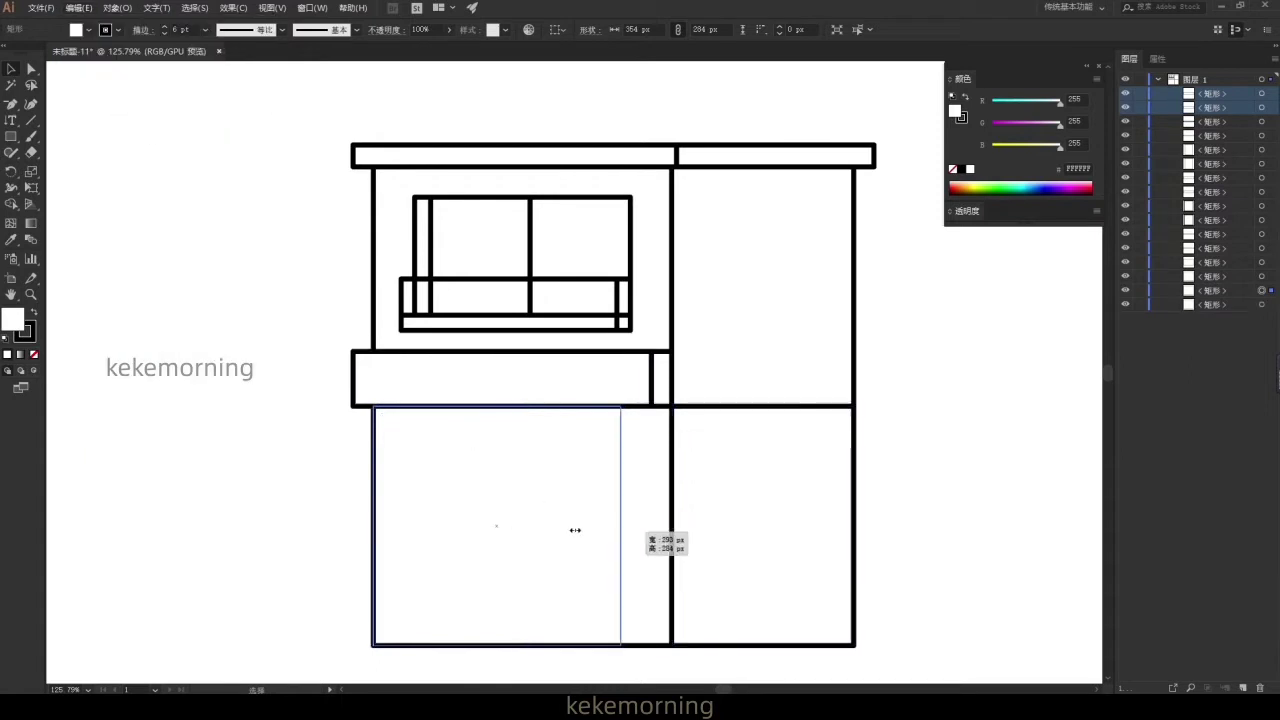
pyautogui.moveTo(671, 525)
pyautogui.mouseDown()
pyautogui.moveTo(415, 525)
pyautogui.moveTo(480, 537)
pyautogui.moveTo(650, 525)
pyautogui.mouseUp()
# - Add a thin inner bar beside the left pillar and draw the first awning piece
pyautogui.click(405, 540)
pyautogui.click(79, 7)
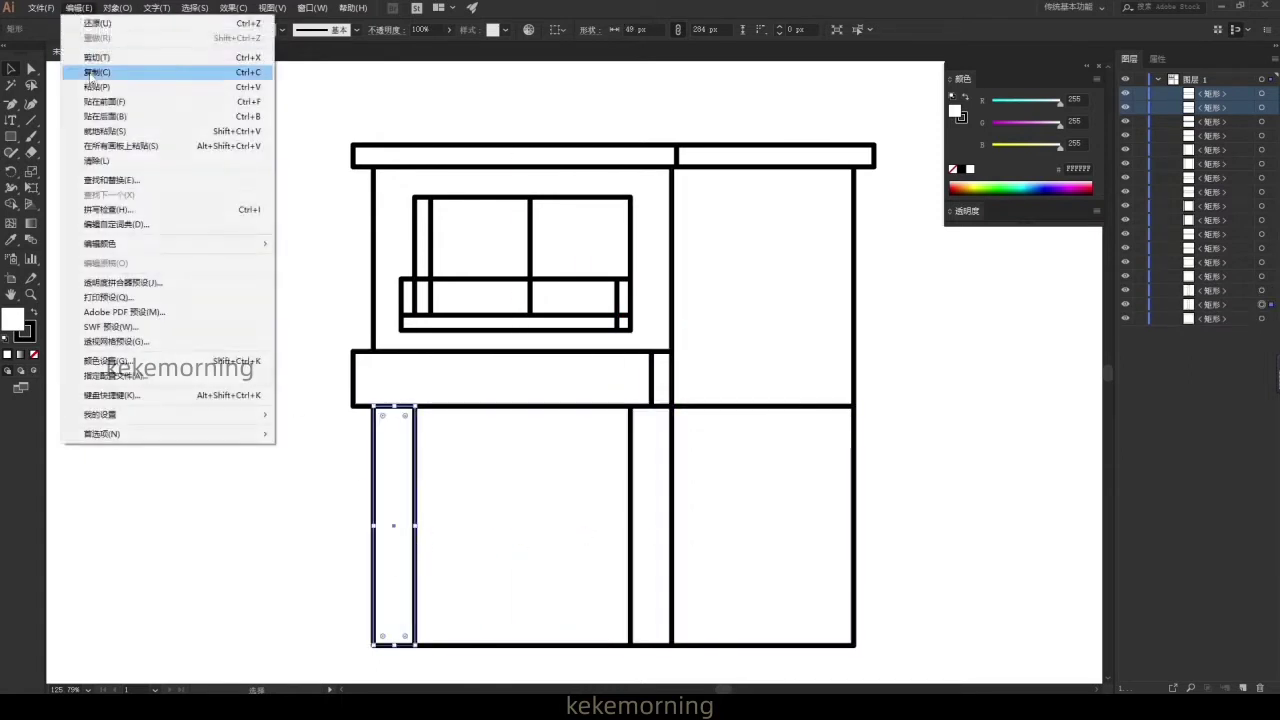
pyautogui.click(110, 101)
pyautogui.moveTo(373, 525); pyautogui.dragTo(428, 524)
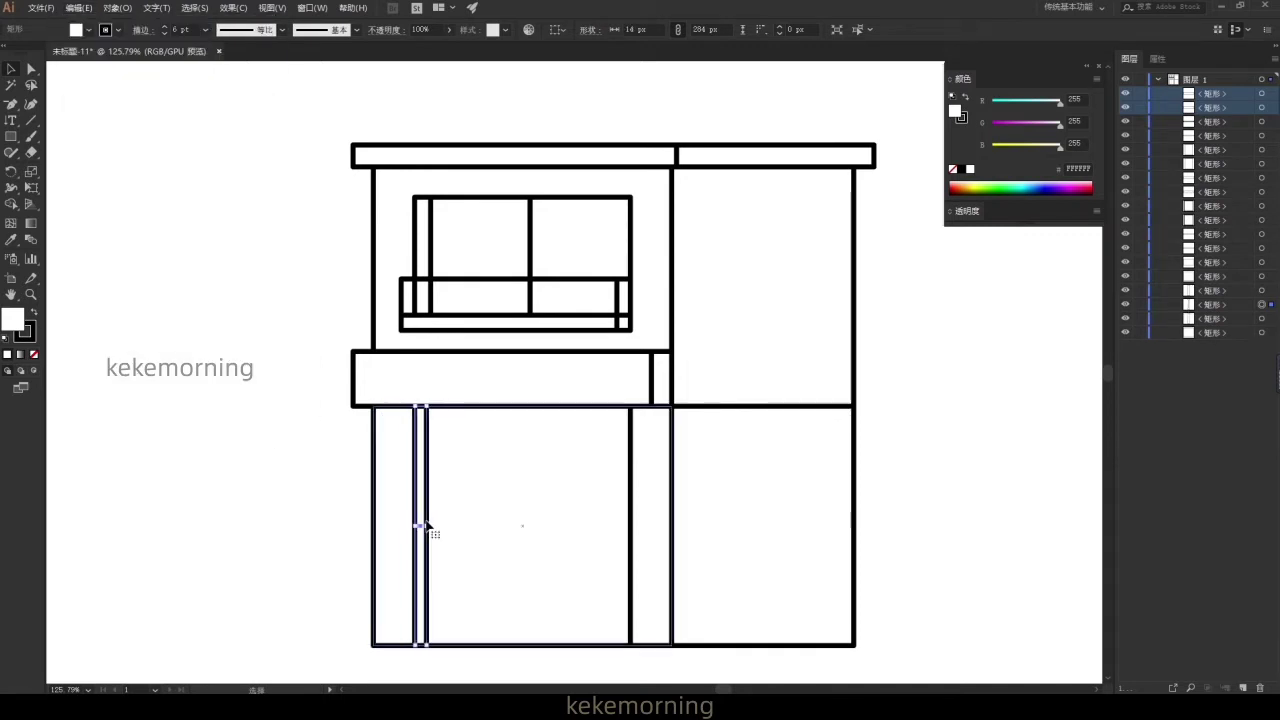
pyautogui.click(145, 242)
pyautogui.moveTo(333, 409)
pyautogui.mouseDown()
pyautogui.moveTo(399, 449)
pyautogui.moveTo(411, 433)
pyautogui.mouseUp()
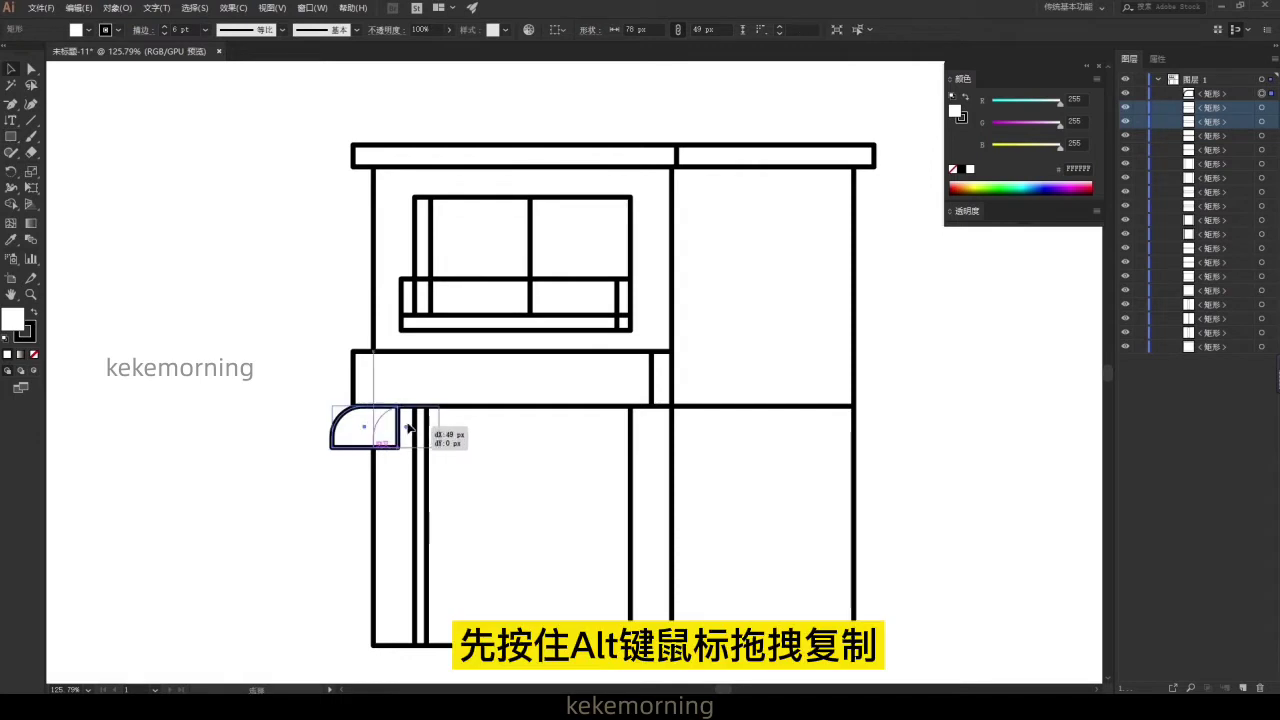
# - Repeat the awning piece into a seven-segment awning stretched to the building's edge
pyautogui.hotkey('ctrl', 'd')
pyautogui.hotkey('ctrl', 'd')
pyautogui.hotkey('ctrl', 'd')
pyautogui.hotkey('ctrl', 'd')
pyautogui.hotkey('ctrl', 'd')
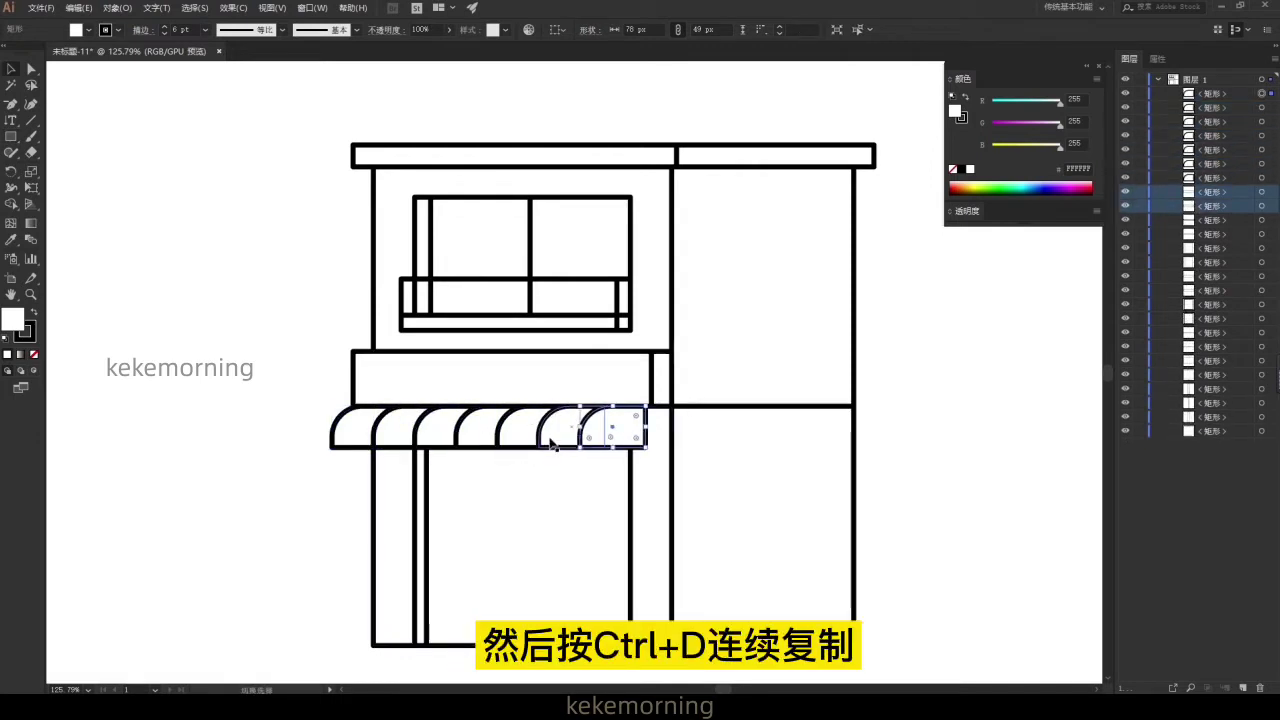
pyautogui.keyDown('shift'); pyautogui.moveTo(652, 458); pyautogui.dragTo(480, 437); pyautogui.keyUp('shift')
pyautogui.keyDown('shift'); pyautogui.click(392, 435); pyautogui.keyUp('shift')
pyautogui.keyDown('shift'); pyautogui.click(358, 435); pyautogui.keyUp('shift')
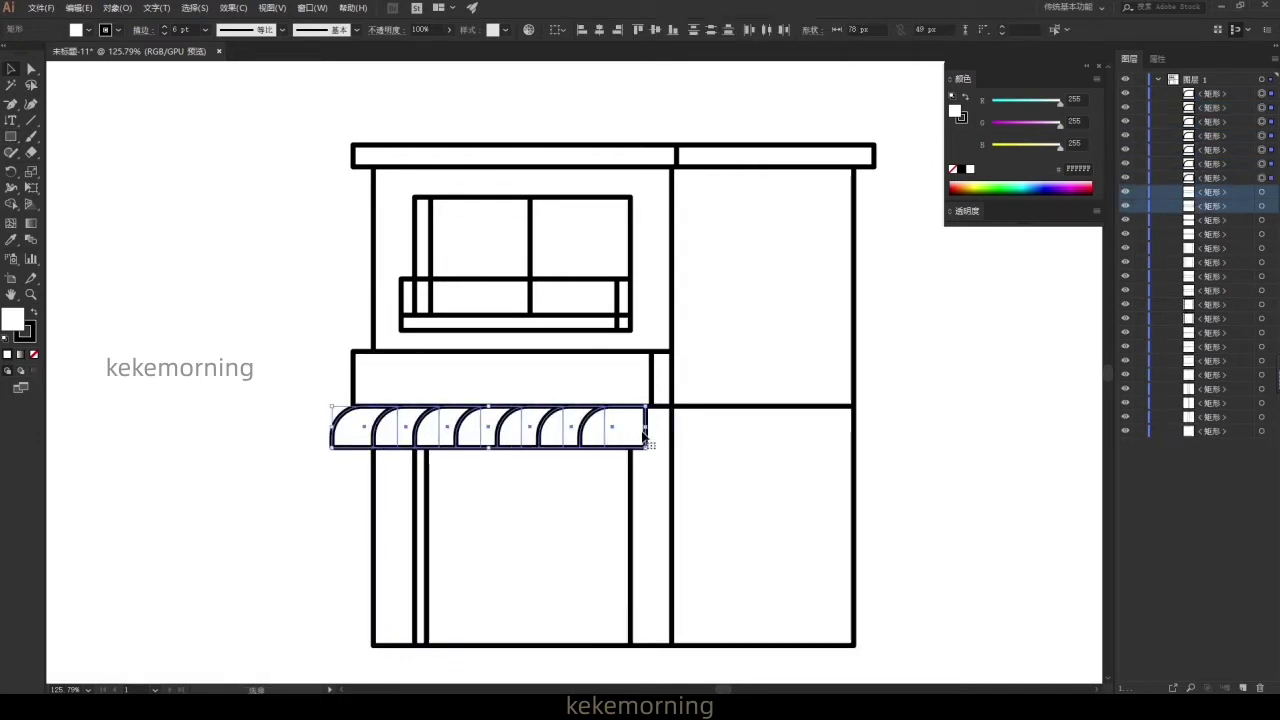
pyautogui.moveTo(645, 437); pyautogui.dragTo(672, 432)
pyautogui.moveTo(501, 448); pyautogui.dragTo(503, 462)
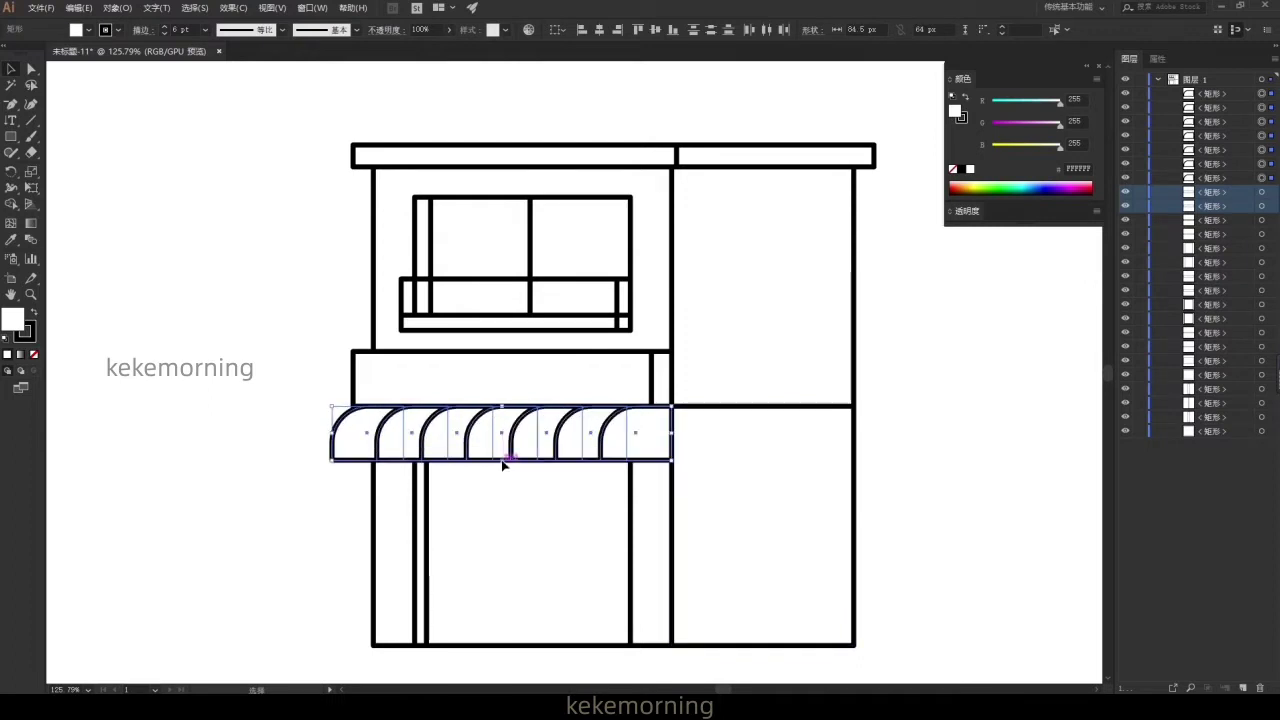
pyautogui.hotkey('ctrl', 'shift', 'a')
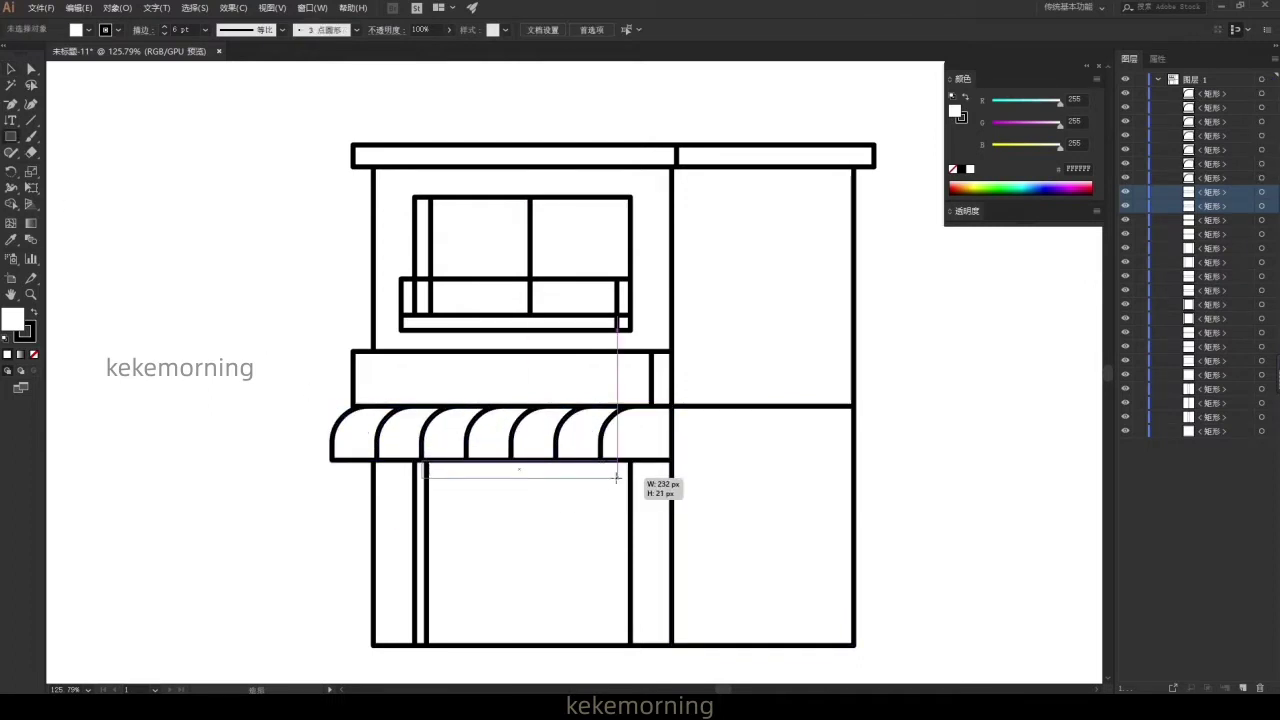
# - Fill the doorway with repeated 240 px horizontal slats stretched down to the floor line
pyautogui.moveTo(441, 487); pyautogui.dragTo(631, 476)
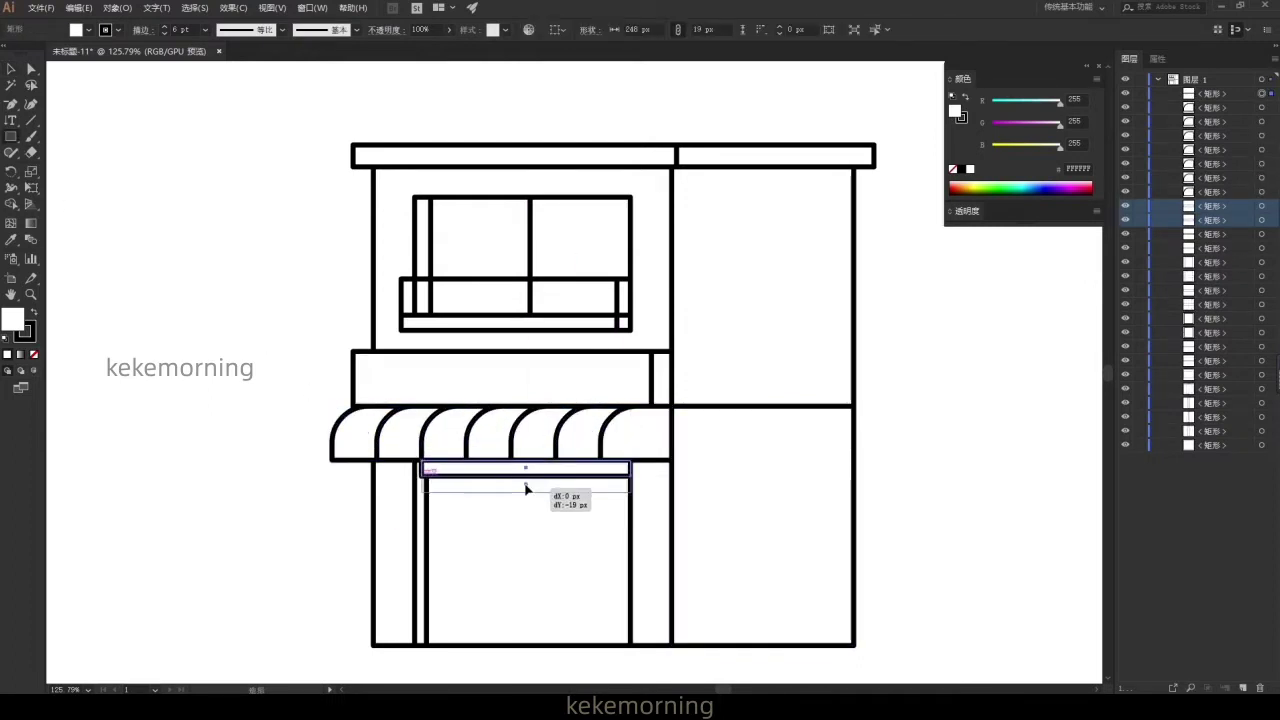
pyautogui.moveTo(526, 488); pyautogui.dragTo(526, 489)
pyautogui.hotkey('ctrl', 'd')
pyautogui.hotkey('ctrl', 'd')
pyautogui.hotkey('ctrl', 'd')
pyautogui.hotkey('ctrl', 'd')
pyautogui.hotkey('ctrl', 'd')
pyautogui.hotkey('ctrl', 'd')
pyautogui.hotkey('ctrl', 'd')
pyautogui.hotkey('ctrl', 'd')
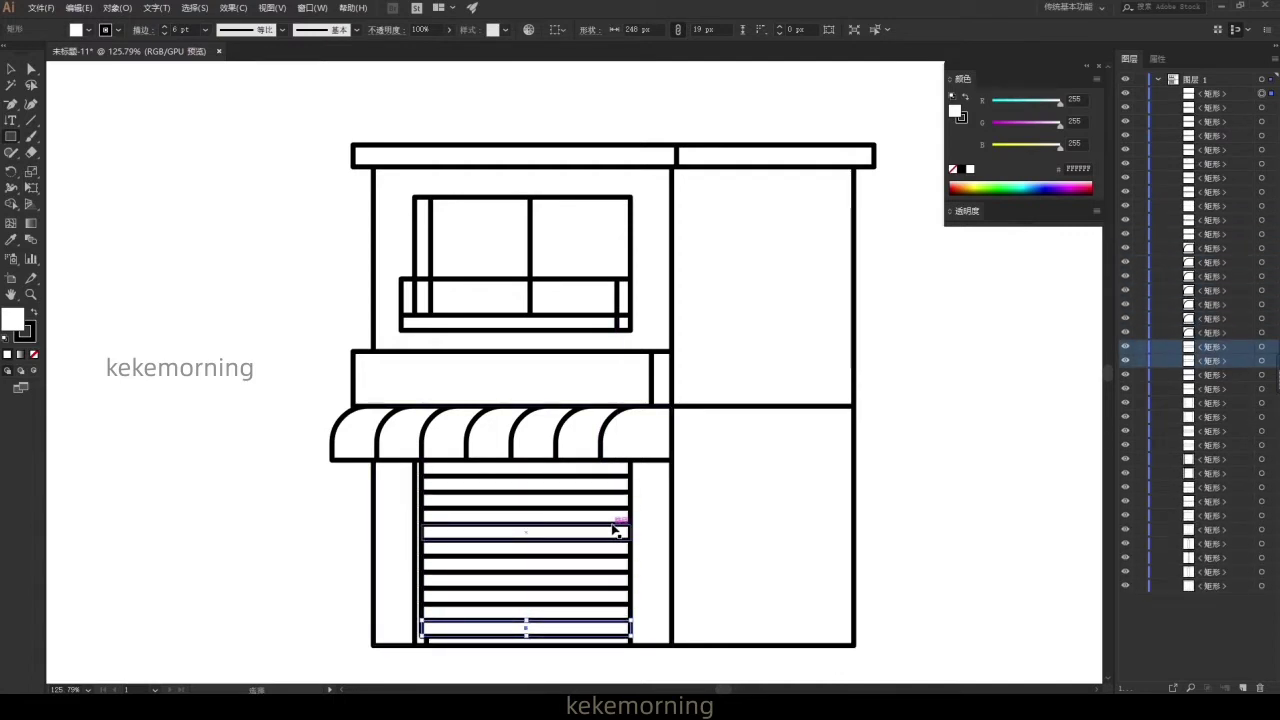
pyautogui.moveTo(535, 474); pyautogui.dragTo(578, 488)
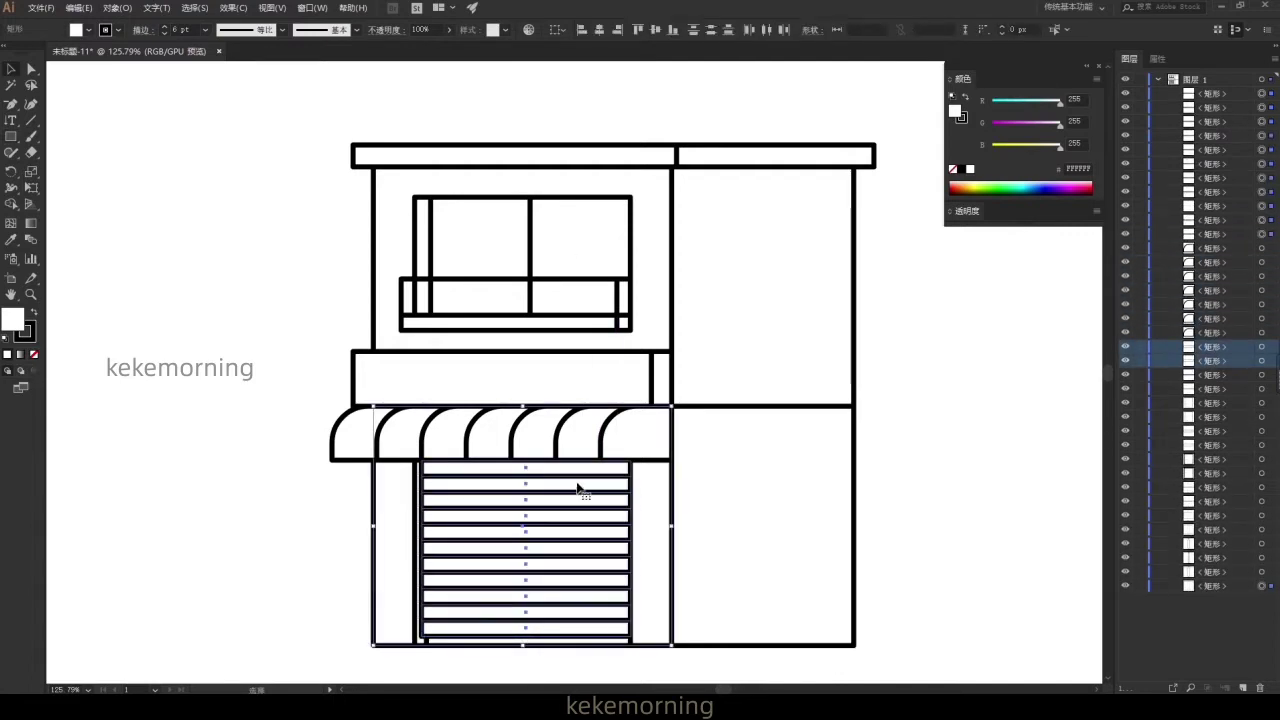
pyautogui.keyDown('shift'); pyautogui.click(538, 410); pyautogui.keyUp('shift')
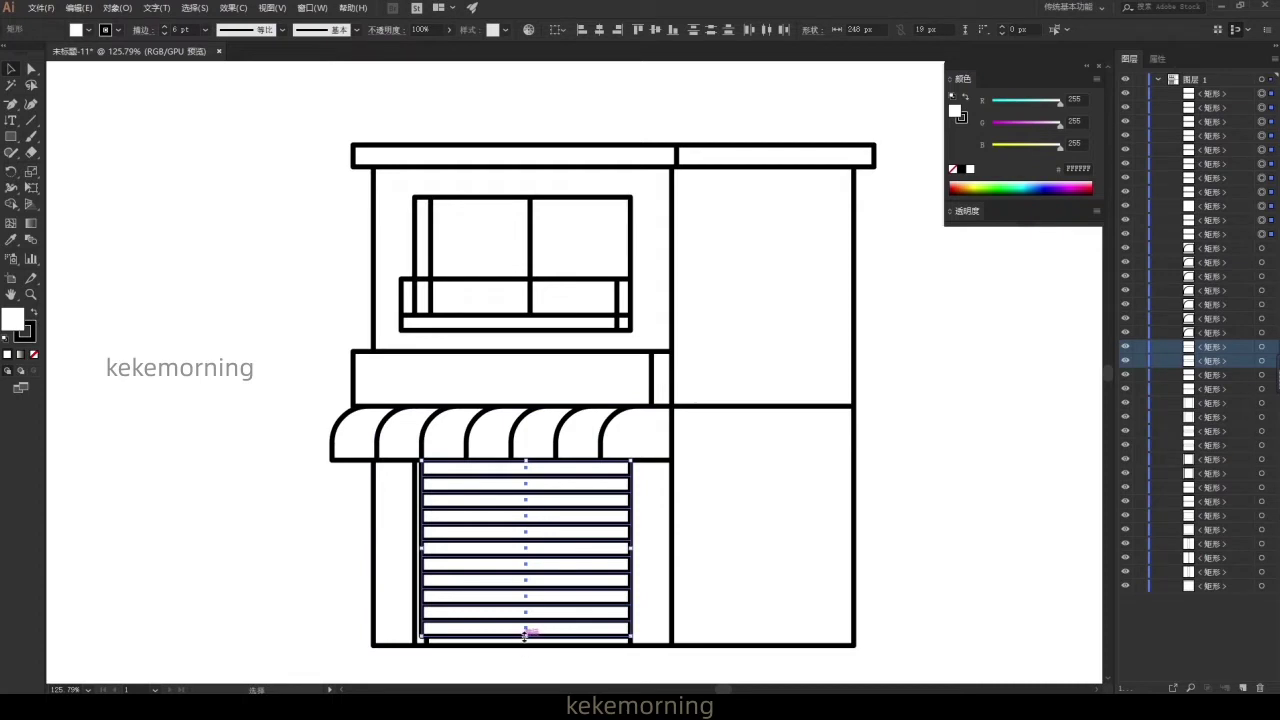
pyautogui.moveTo(525, 634); pyautogui.dragTo(524, 646)
# - Draw a 58×164 px tall sign beside the upper floor with a 12 px side strip
pyautogui.click(538, 673)
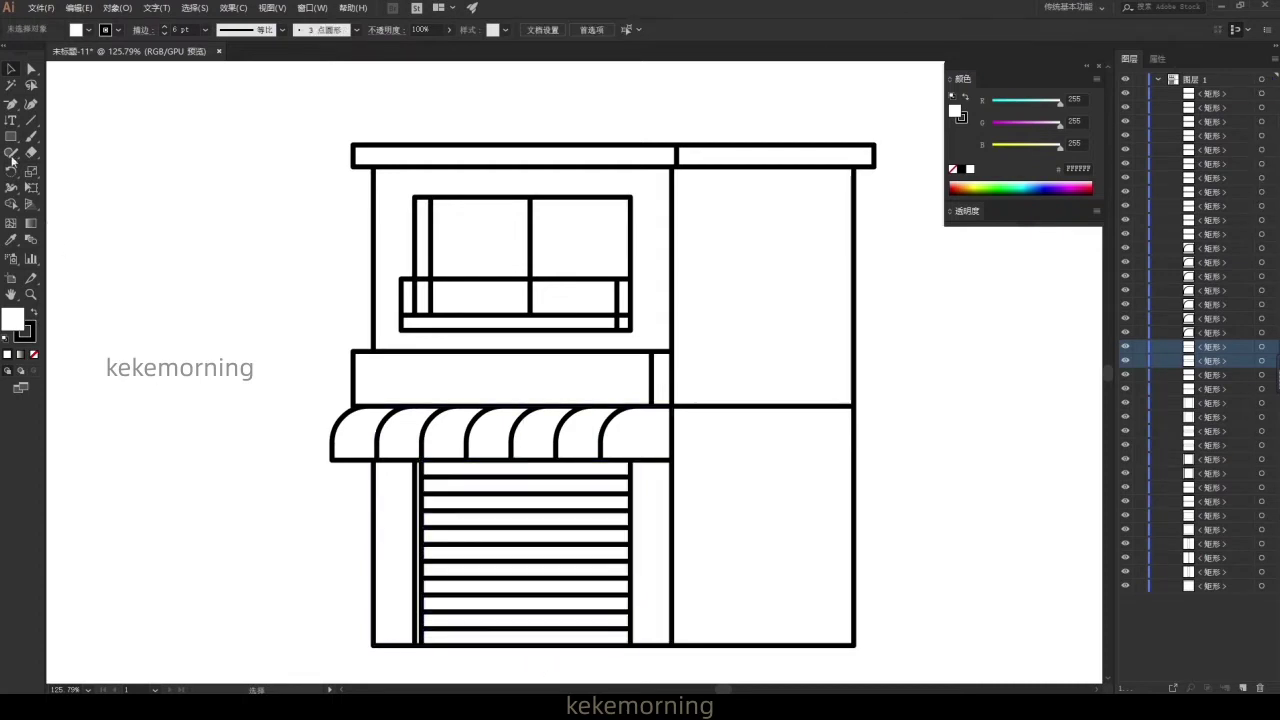
pyautogui.click(11, 136)
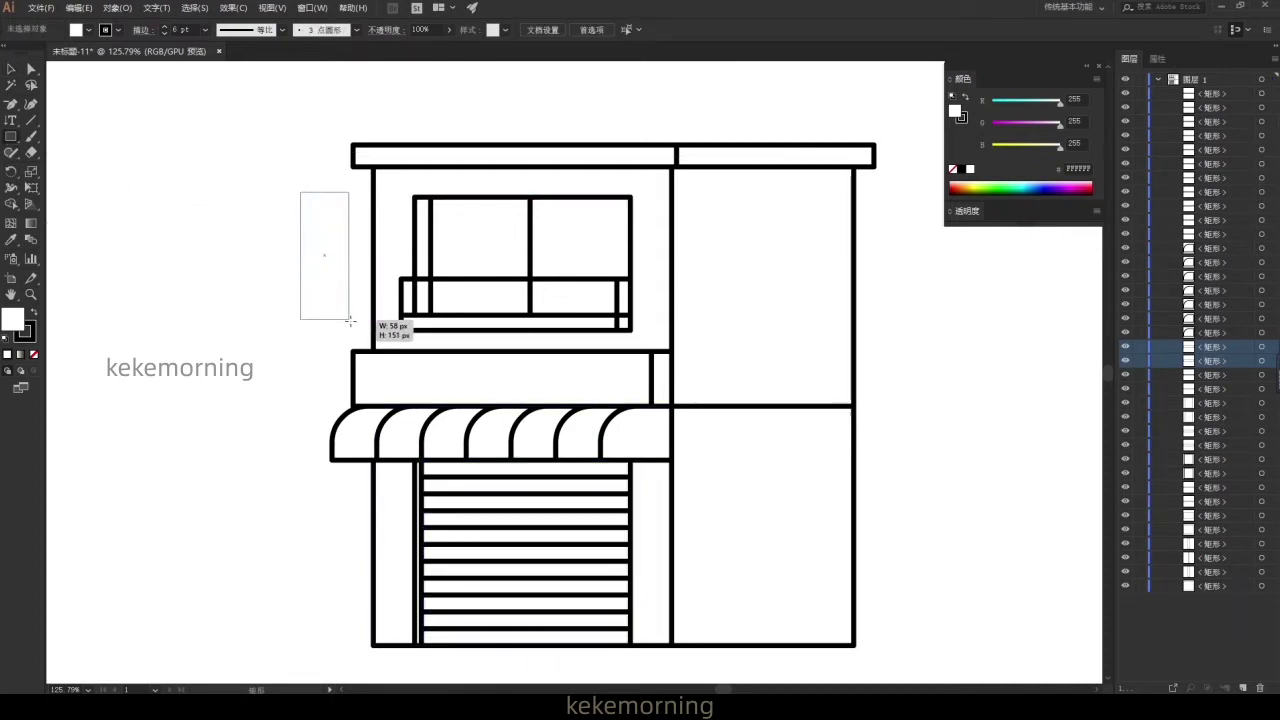
pyautogui.moveTo(307, 247); pyautogui.dragTo(349, 330)
pyautogui.click(78, 7)
pyautogui.click(96, 70)
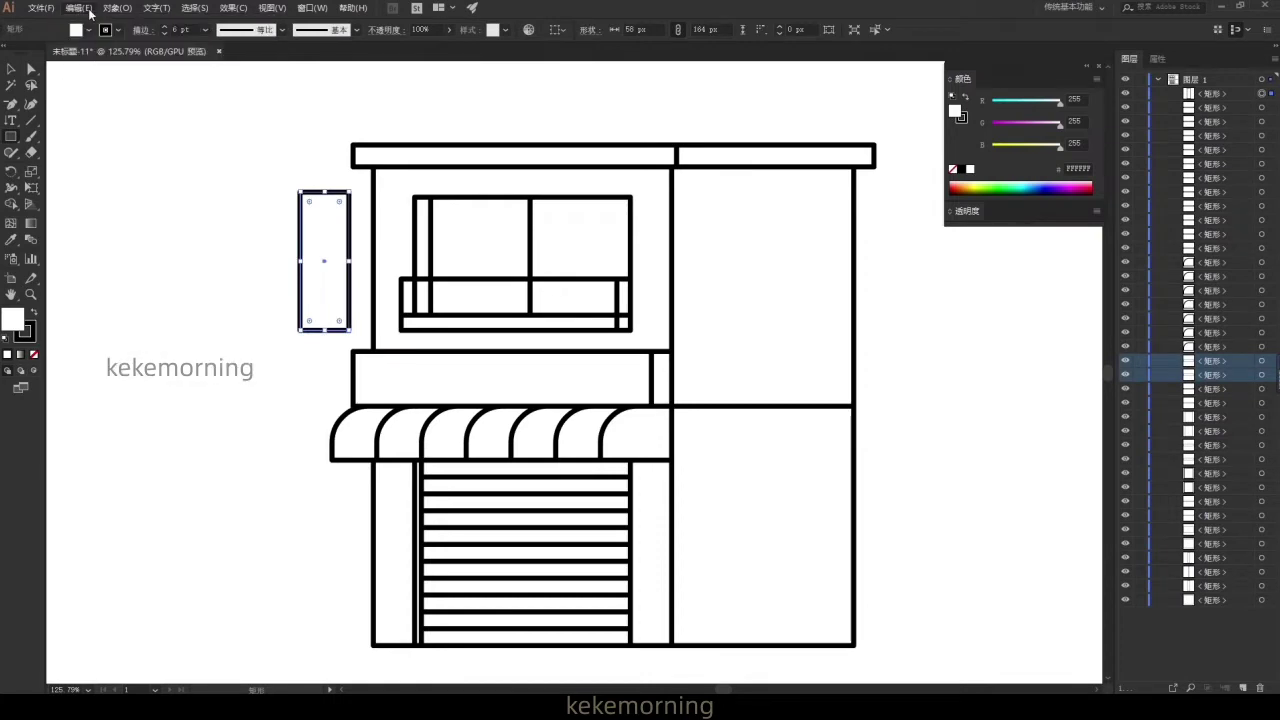
pyautogui.click(78, 7)
pyautogui.click(104, 101)
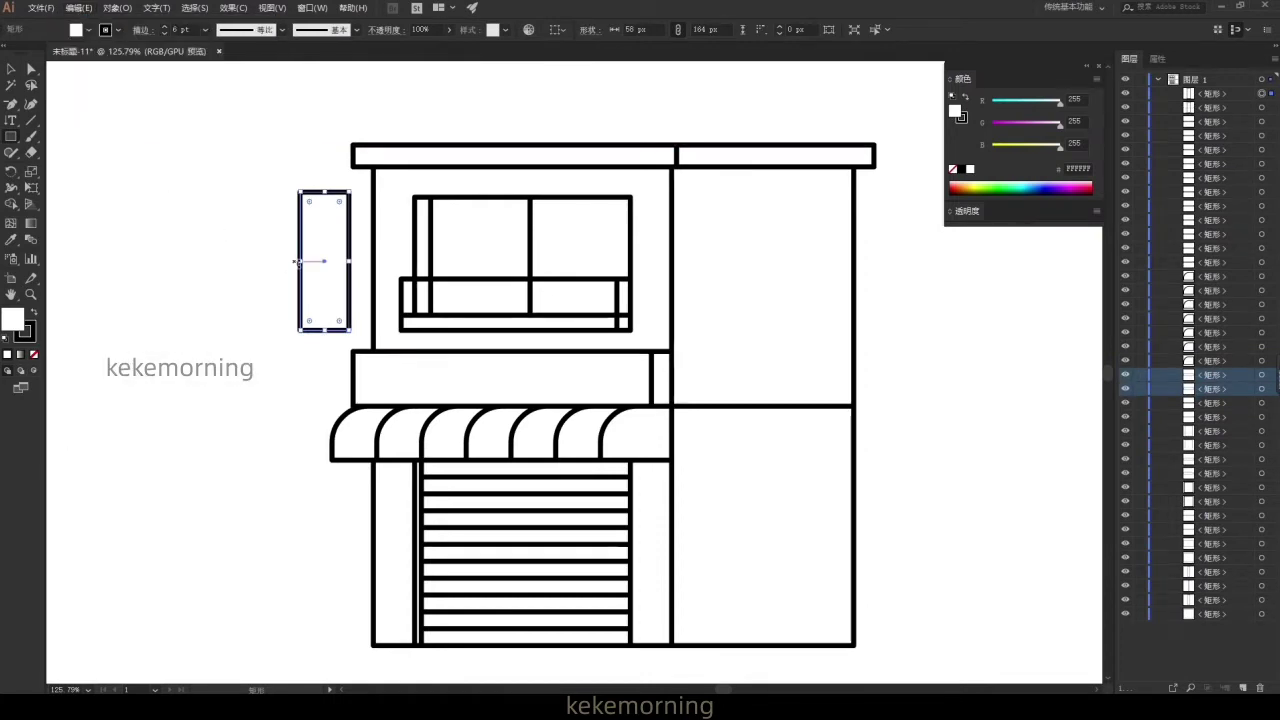
pyautogui.moveTo(298, 261); pyautogui.dragTo(359, 261)
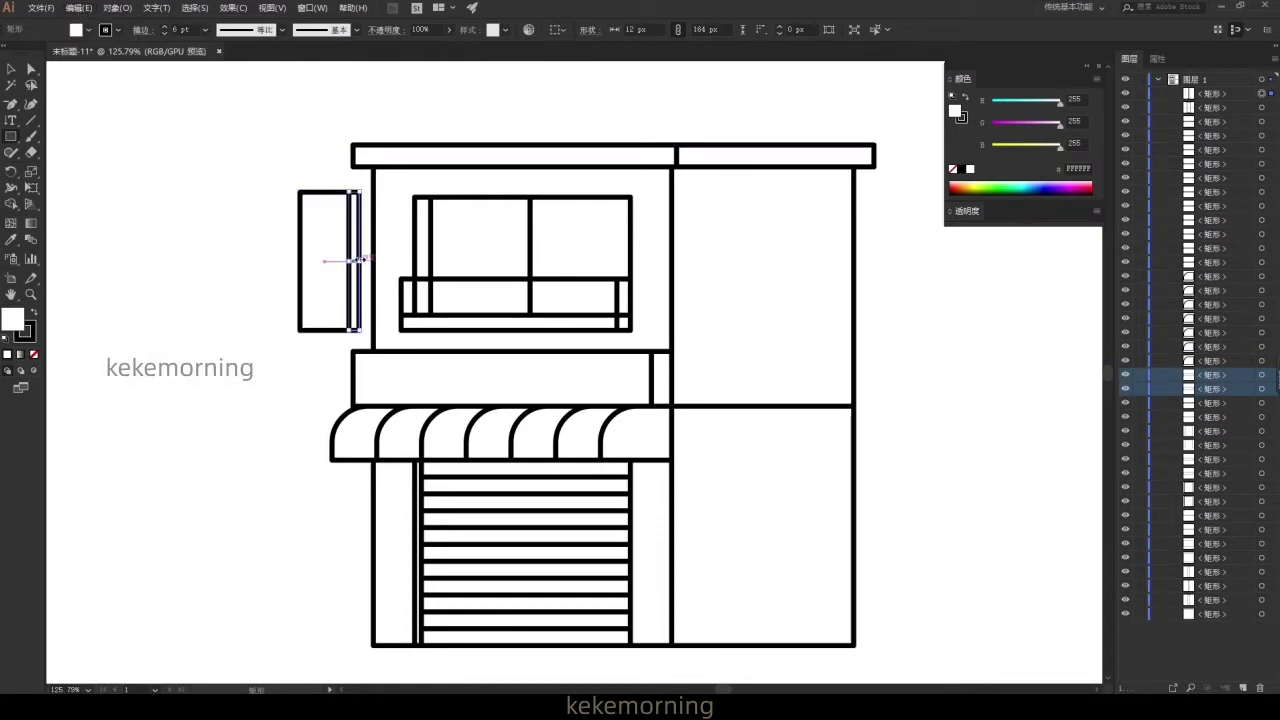
# - Draw a short bracket at the strip's top and copy it to the bottom
pyautogui.click(13, 110)
pyautogui.click(60, 104)
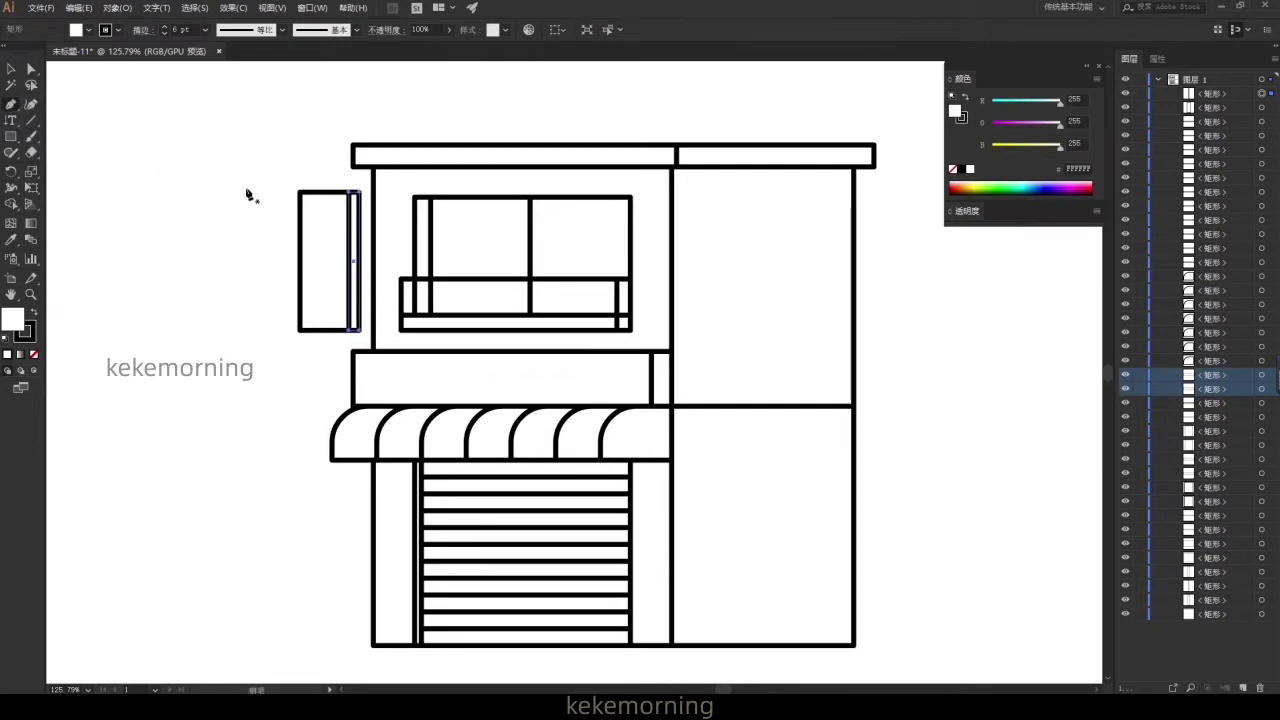
pyautogui.click(356, 202)
pyautogui.click(371, 202)
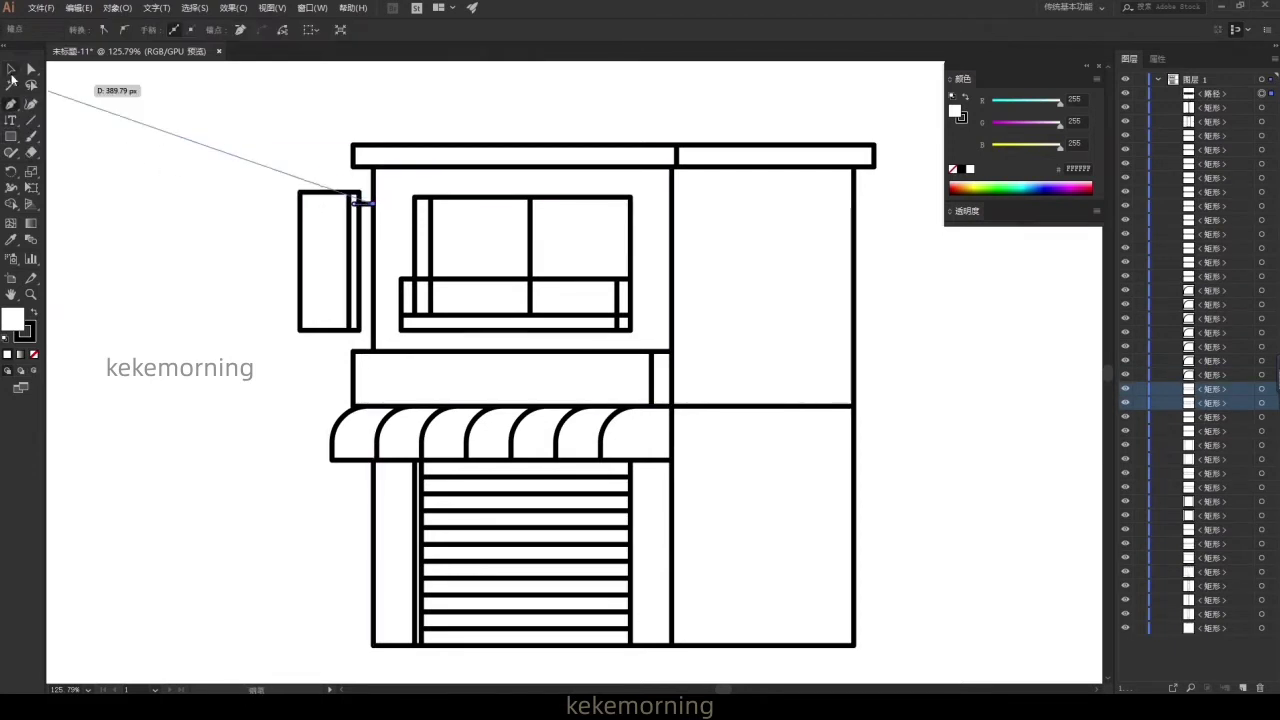
pyautogui.click(11, 68)
pyautogui.scroll(2, 360, 208)
pyautogui.moveTo(356, 204)
pyautogui.mouseDown()
pyautogui.moveTo(388, 355)
pyautogui.moveTo(360, 354)
pyautogui.mouseUp()
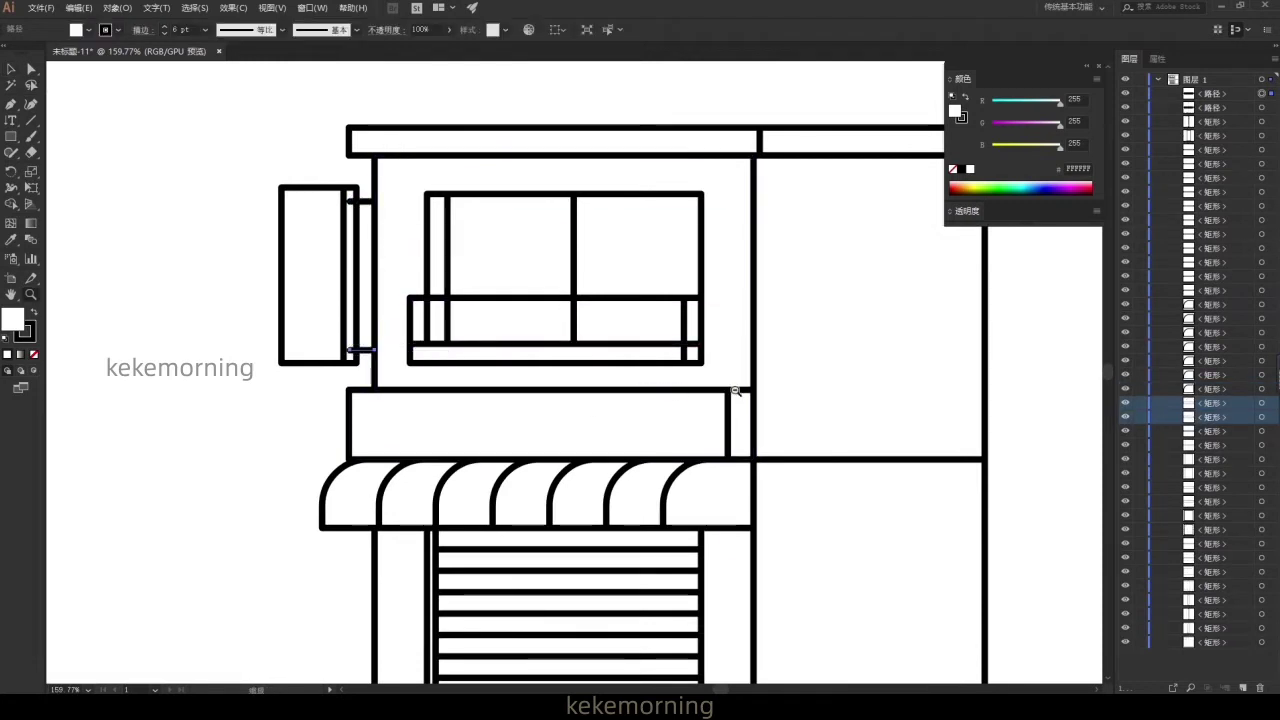
pyautogui.scroll(-3, 663, 397)
pyautogui.moveTo(663, 397); pyautogui.dragTo(518, 350)
pyautogui.hotkey('ctrl', 'shift', 'a')
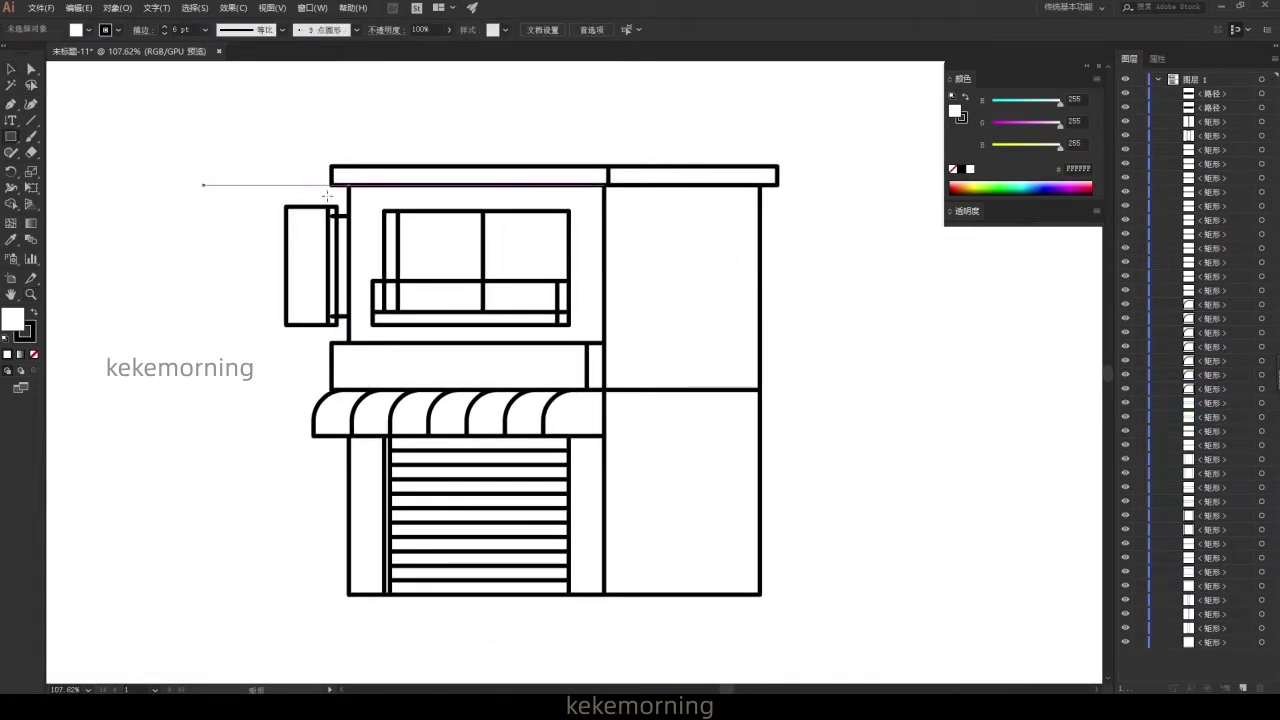
# - Draw a tall pipe over the right building with a narrow inner strip copy
pyautogui.moveTo(663, 122); pyautogui.dragTo(714, 465)
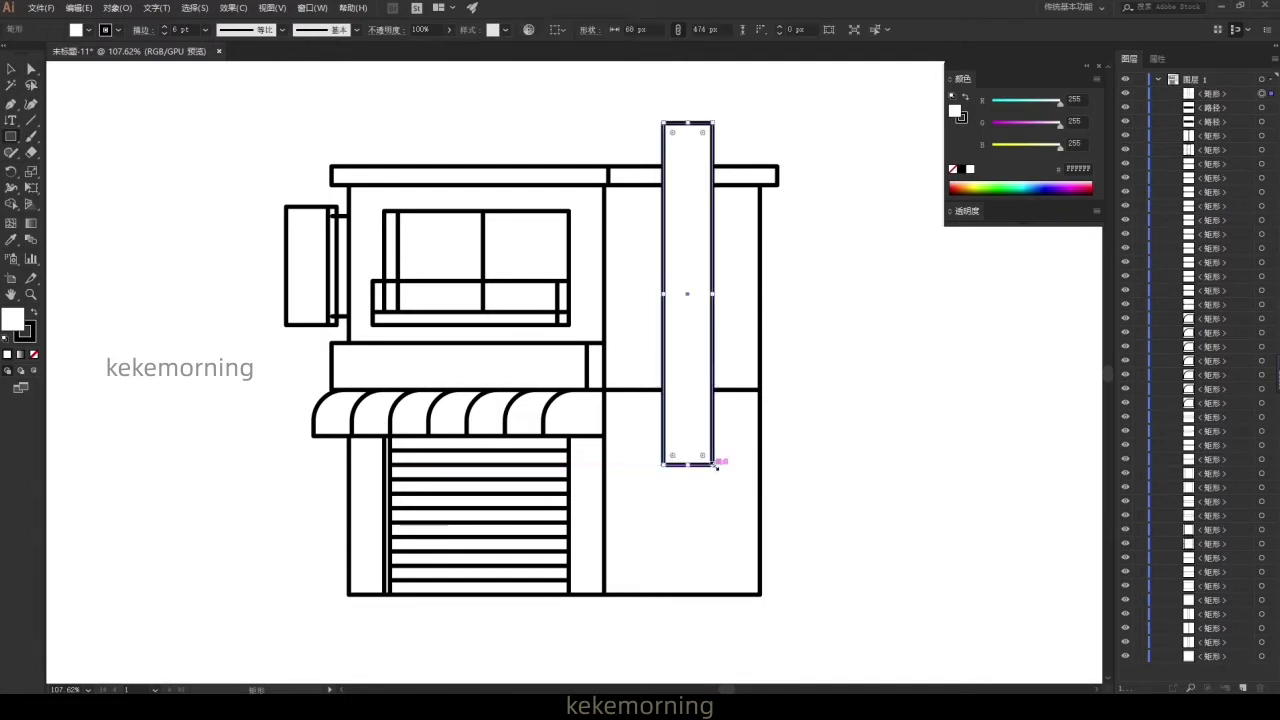
pyautogui.click(79, 8)
pyautogui.click(97, 71)
pyautogui.click(79, 8)
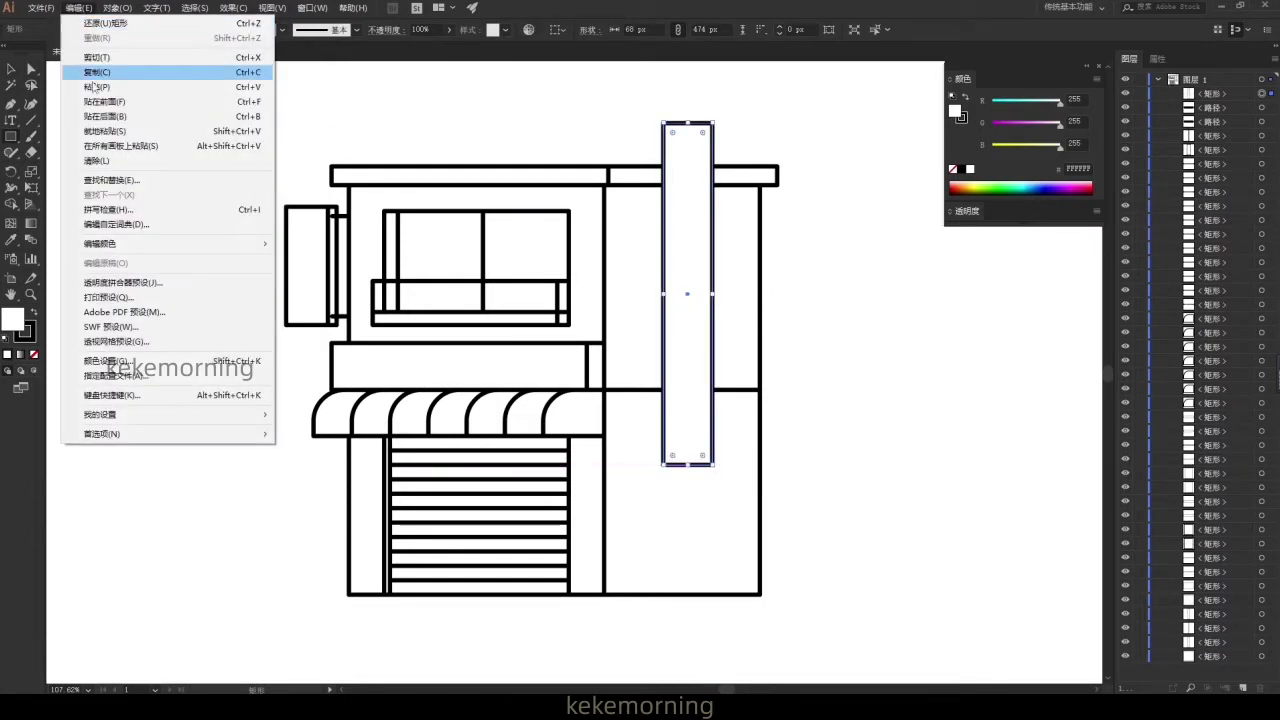
pyautogui.click(97, 103)
pyautogui.moveTo(712, 293); pyautogui.dragTo(680, 292)
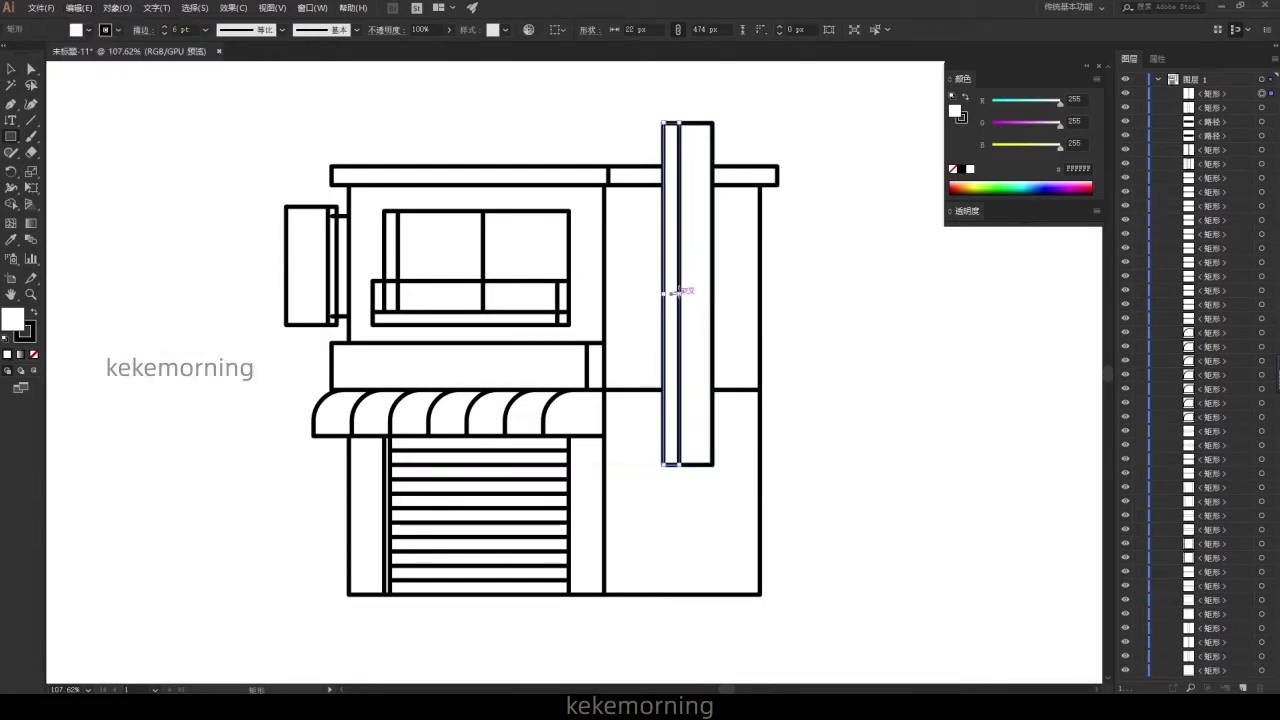
# - Round the pipe's bottom-right corners and add a top cap and small spout square
pyautogui.click(31, 69)
pyautogui.click(714, 464)
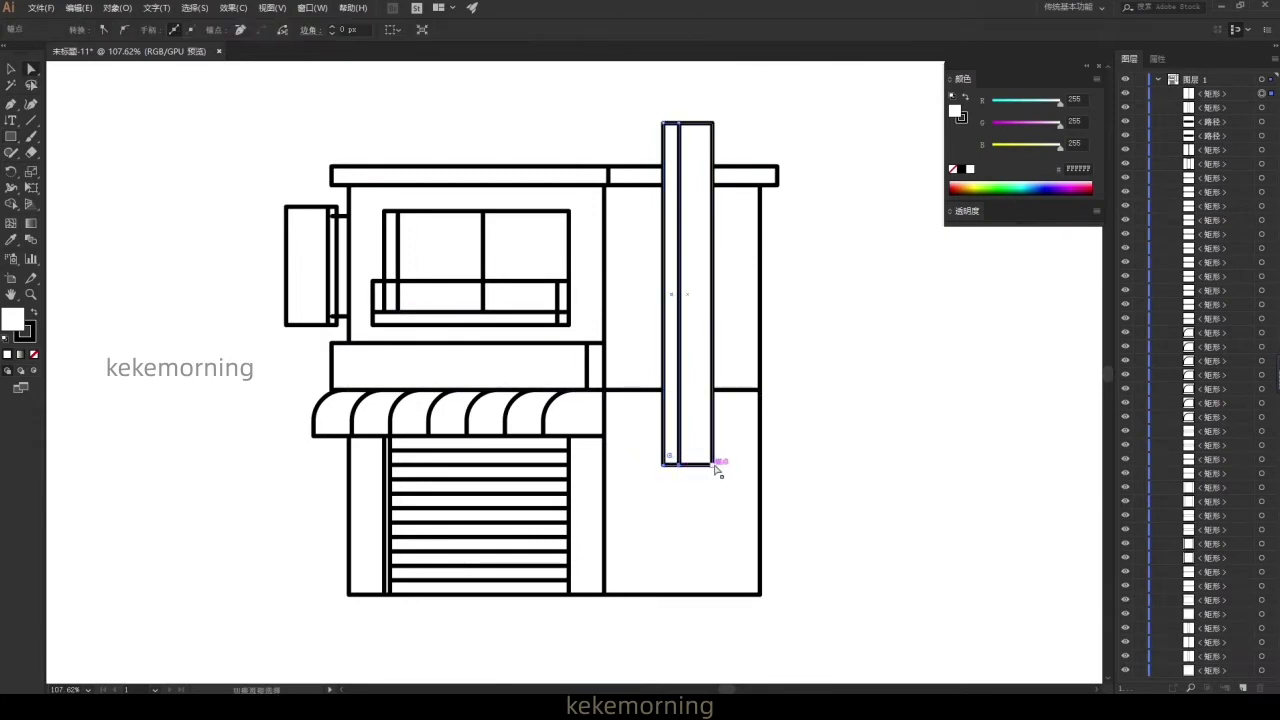
pyautogui.moveTo(715, 466); pyautogui.dragTo(712, 461)
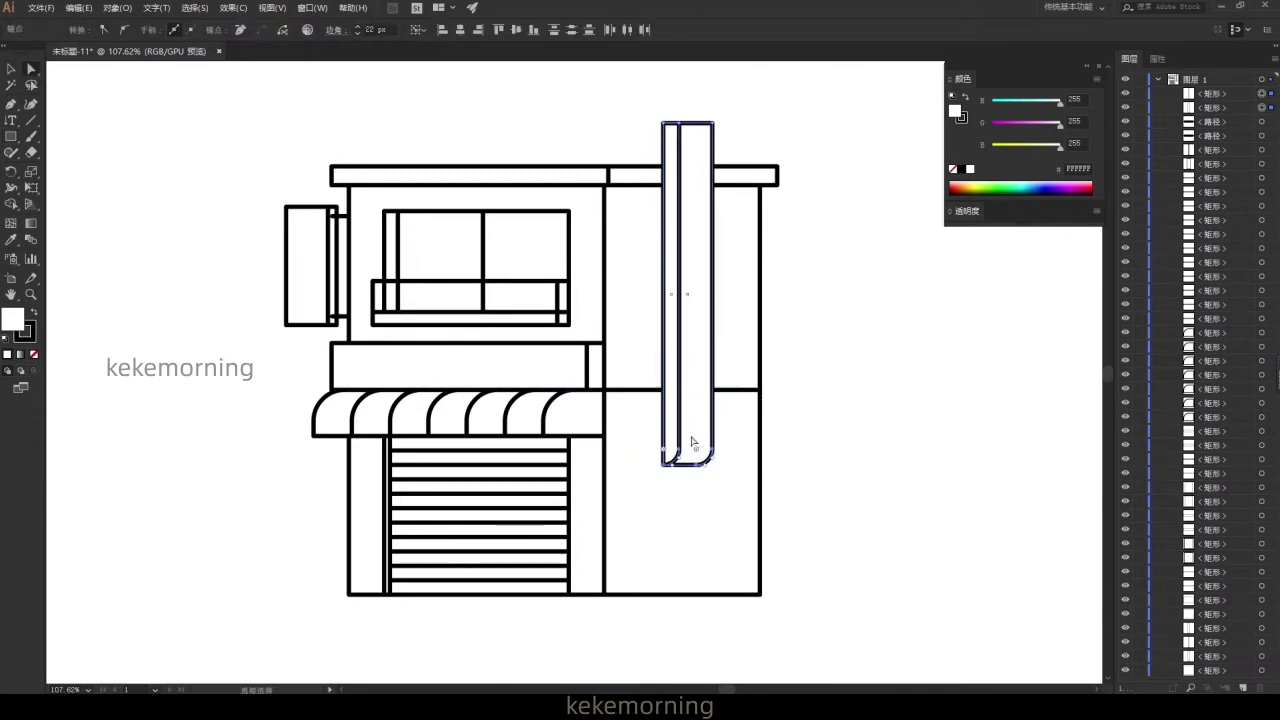
pyautogui.click(713, 152)
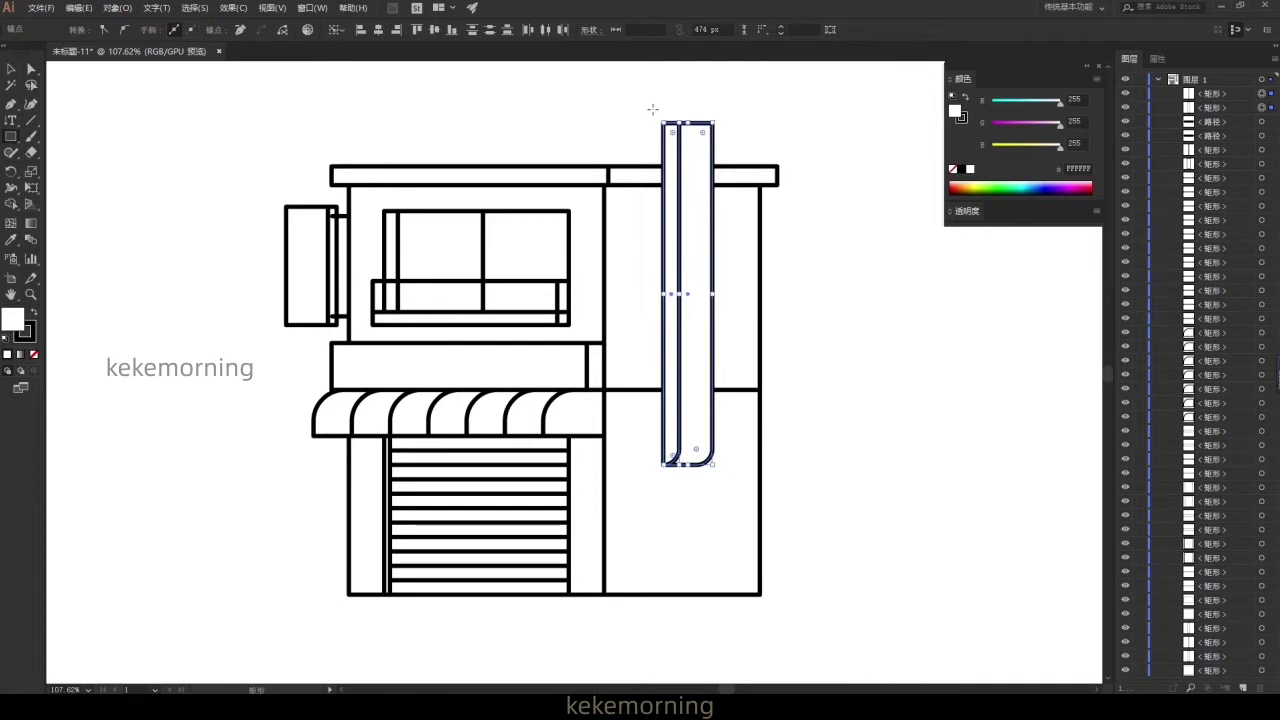
pyautogui.moveTo(652, 108); pyautogui.dragTo(723, 124)
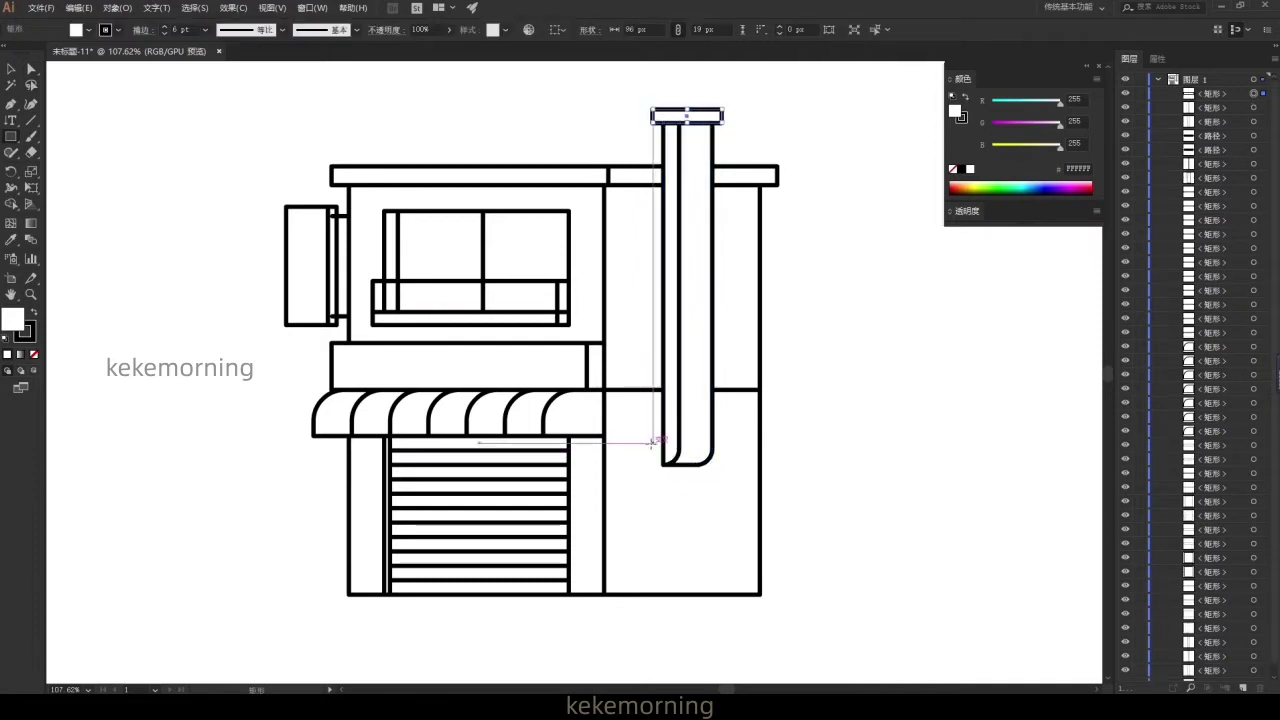
pyautogui.moveTo(662, 460); pyautogui.dragTo(663, 463)
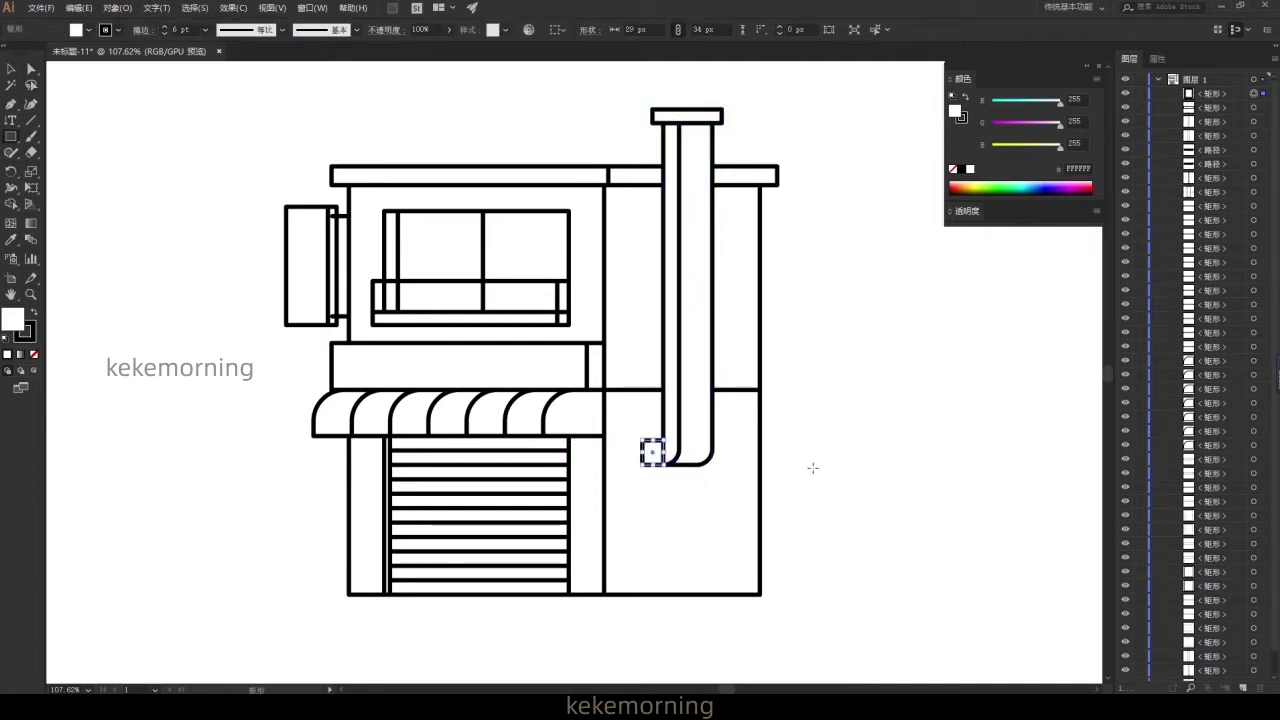
# - Add a column of evenly spaced horizontal brackets down the pipe
pyautogui.press('p')
pyautogui.click(646, 194)
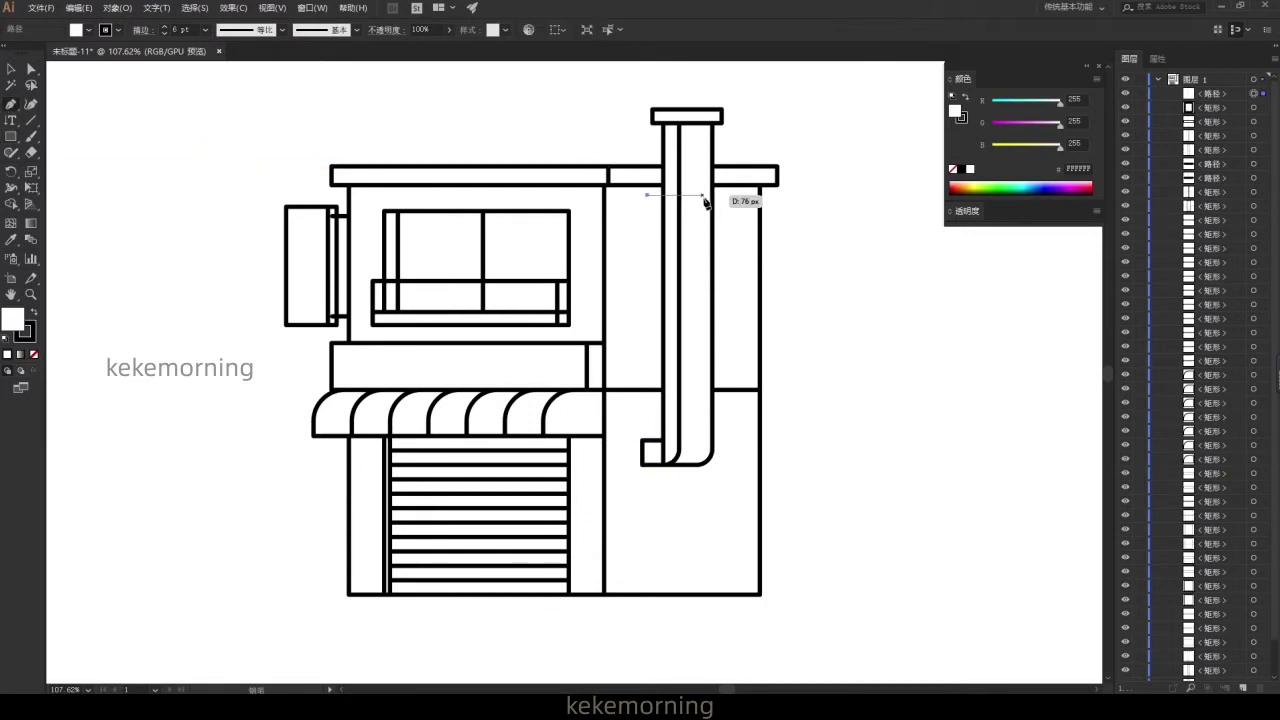
pyautogui.click(712, 194)
pyautogui.click(10, 68)
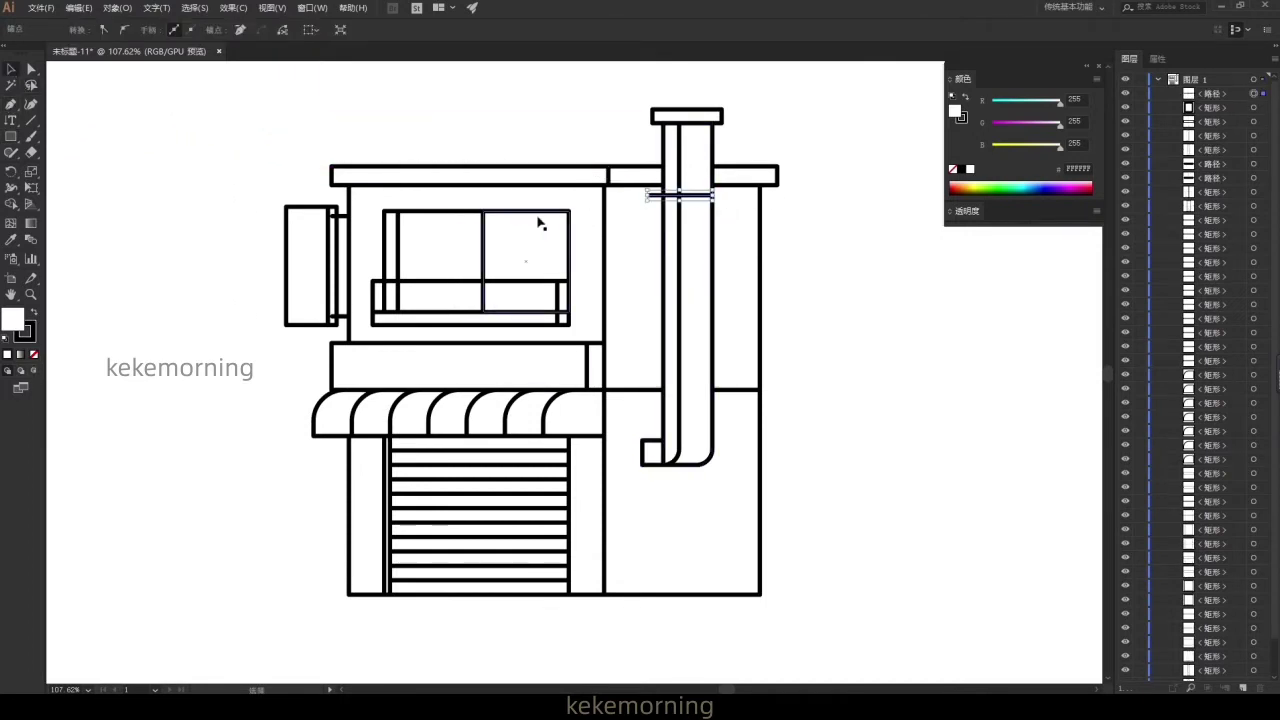
pyautogui.moveTo(690, 194); pyautogui.dragTo(694, 238)
pyautogui.hotkey('ctrl', 'd')
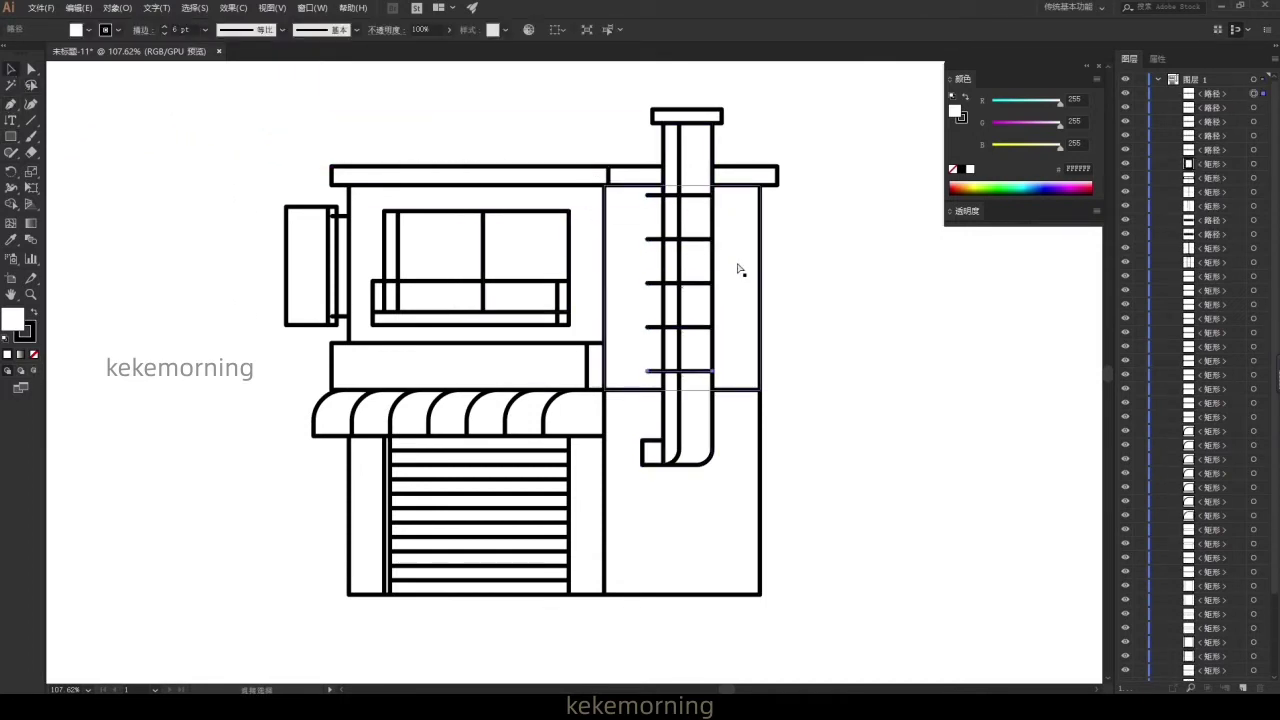
pyautogui.hotkey('ctrl', 'd')
# - Draw a small box with a narrowed side and align it to the wall's bottom edge
pyautogui.moveTo(686, 537); pyautogui.dragTo(742, 593)
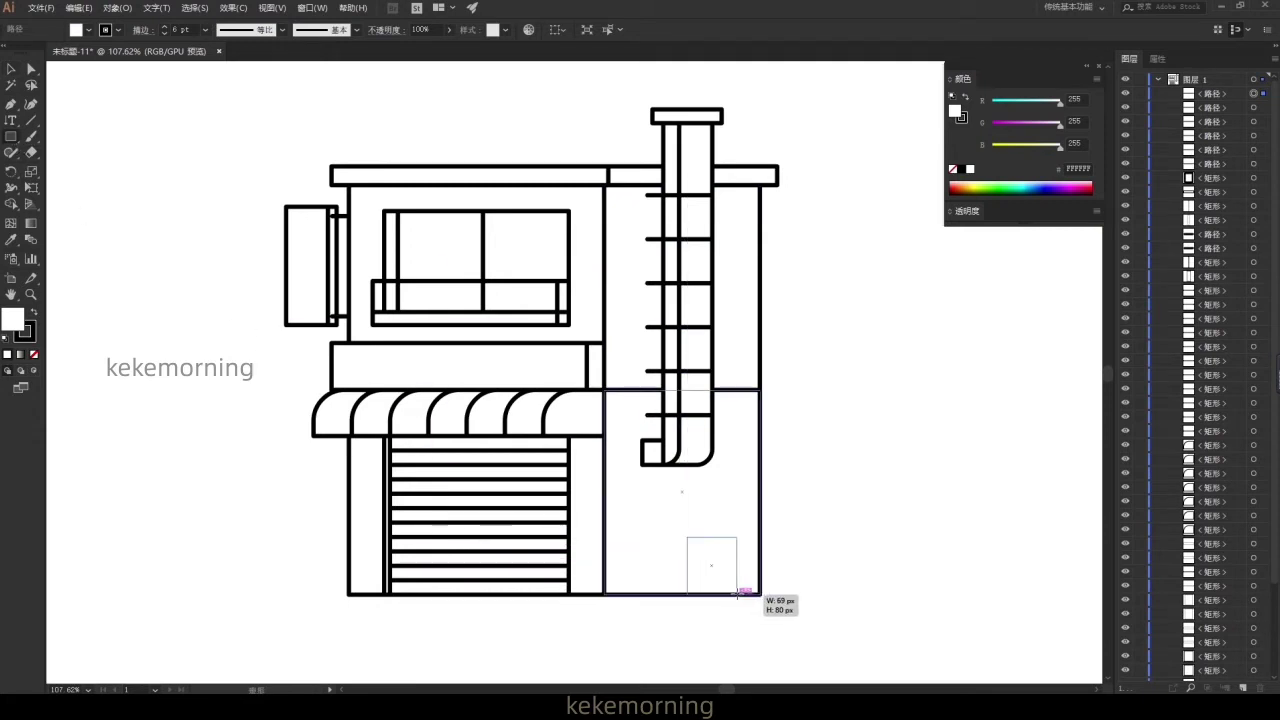
pyautogui.click(78, 7)
pyautogui.click(90, 72)
pyautogui.click(78, 7)
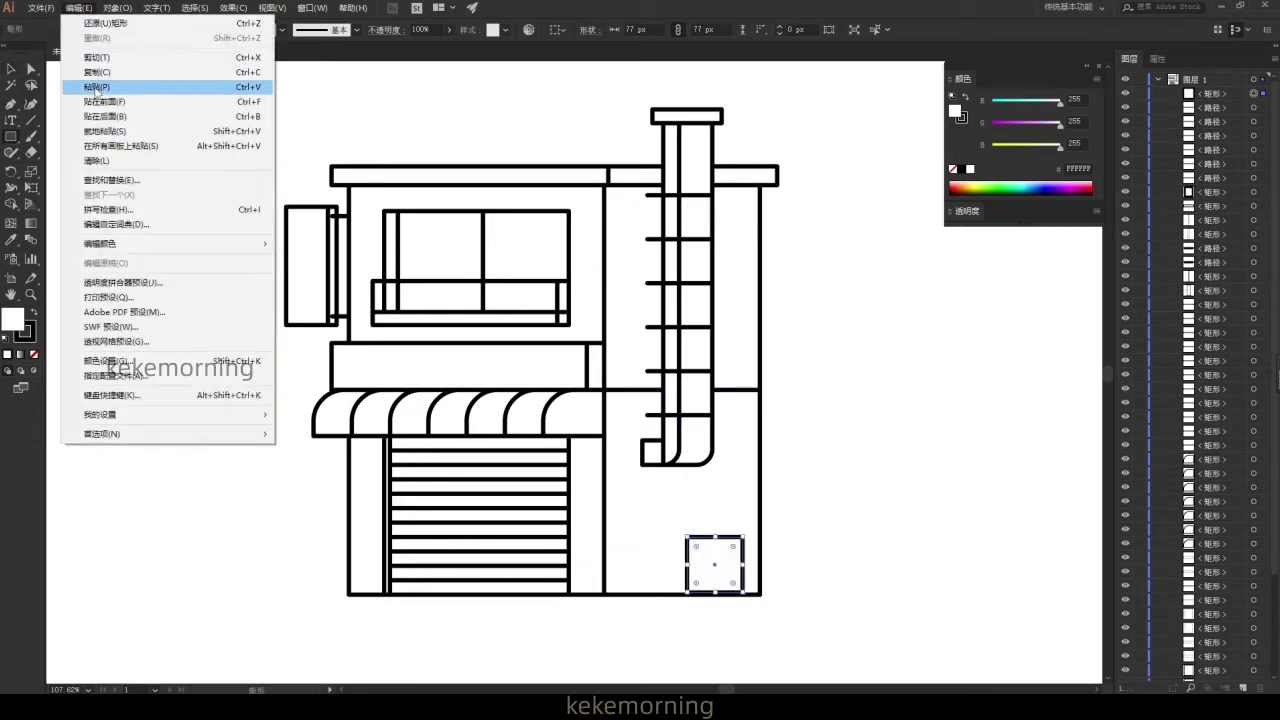
pyautogui.click(104, 101)
pyautogui.moveTo(744, 566)
pyautogui.mouseDown()
pyautogui.moveTo(712, 566)
pyautogui.moveTo(757, 571)
pyautogui.moveTo(770, 592)
pyautogui.mouseUp()
pyautogui.press('a')
pyautogui.keyDown('shift'); pyautogui.click(760, 505); pyautogui.keyUp('shift')
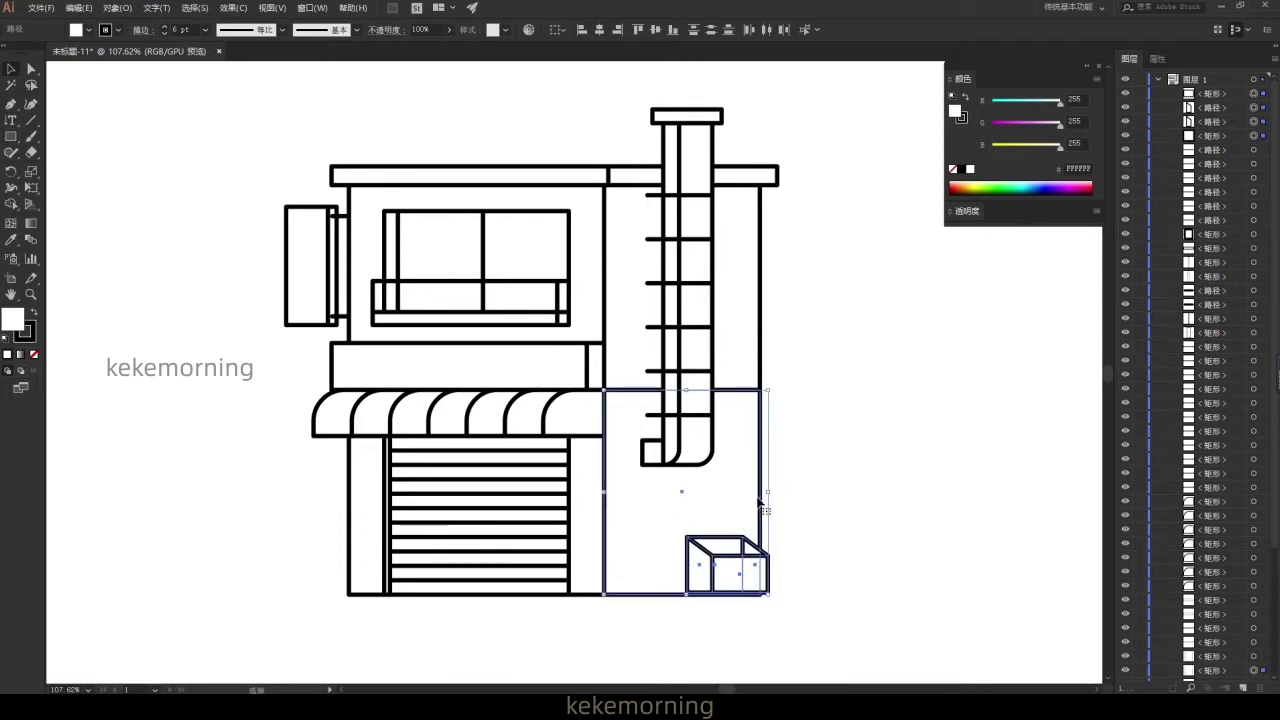
pyautogui.click(677, 32)
pyautogui.hotkey('ctrl', 'shift', 'a')
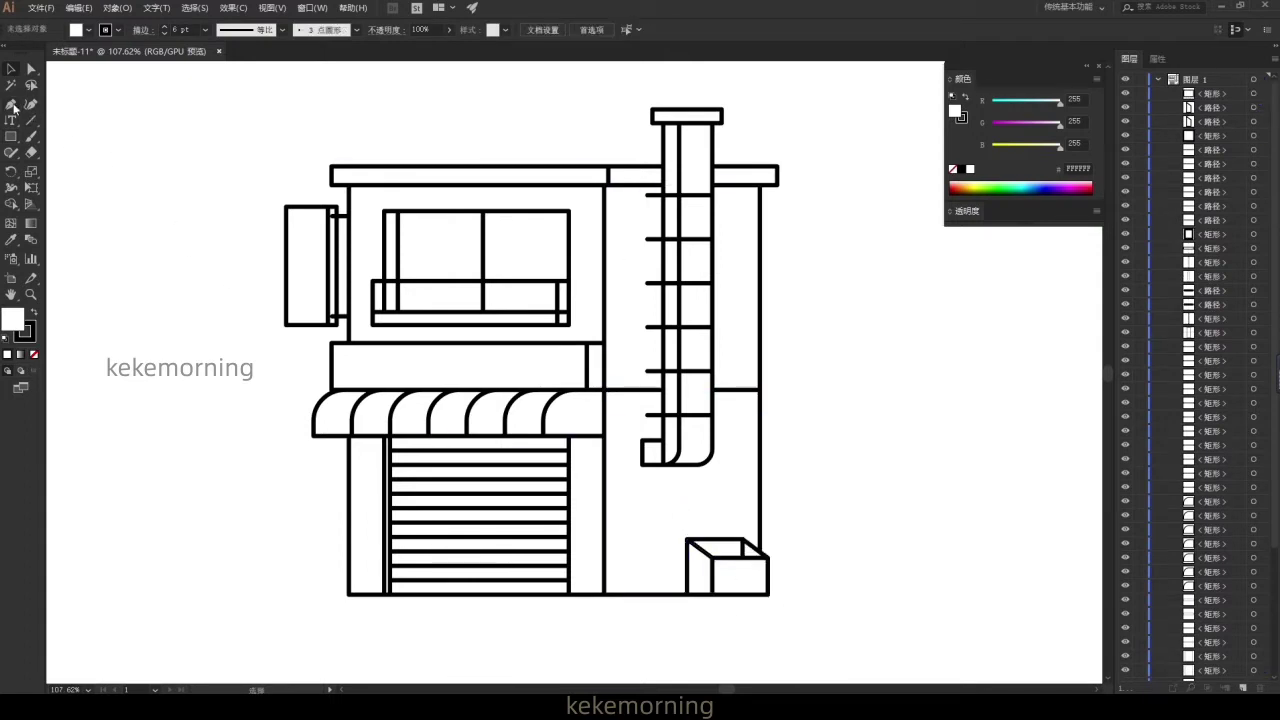
# - Draw a horizontal line across the front of the box
pyautogui.click(687, 567)
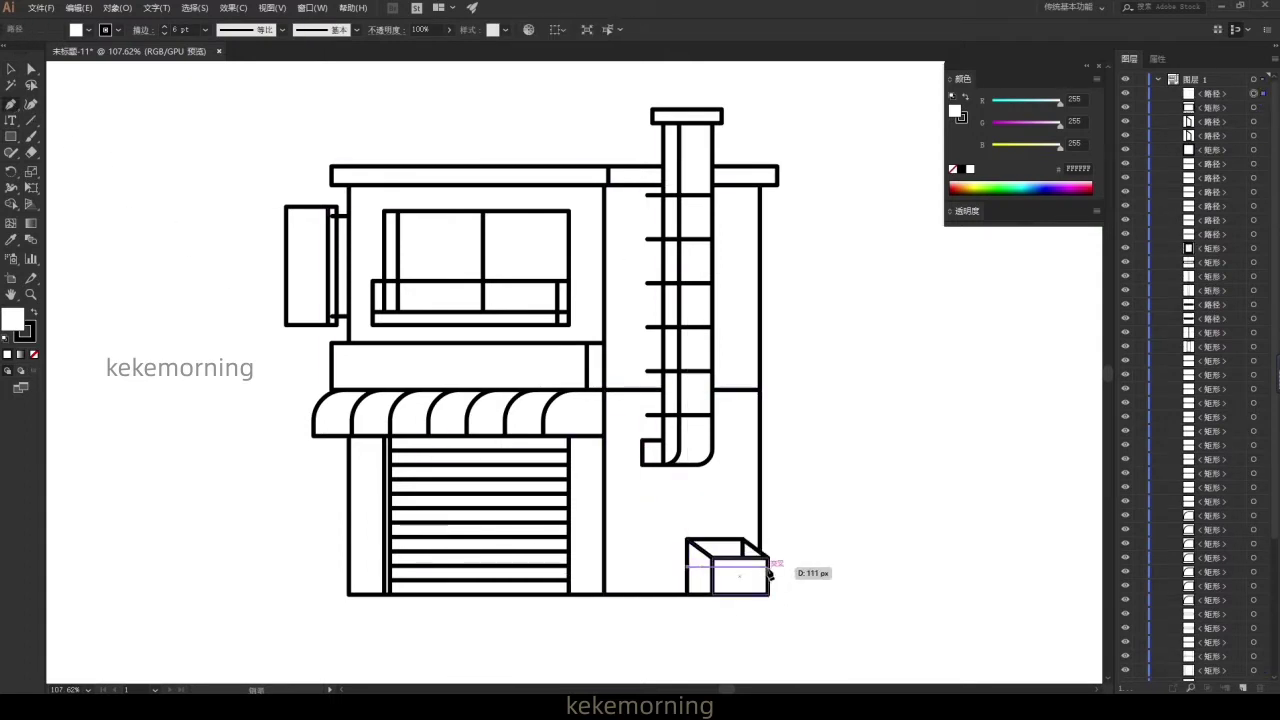
pyautogui.click(768, 567)
pyautogui.click(11, 70)
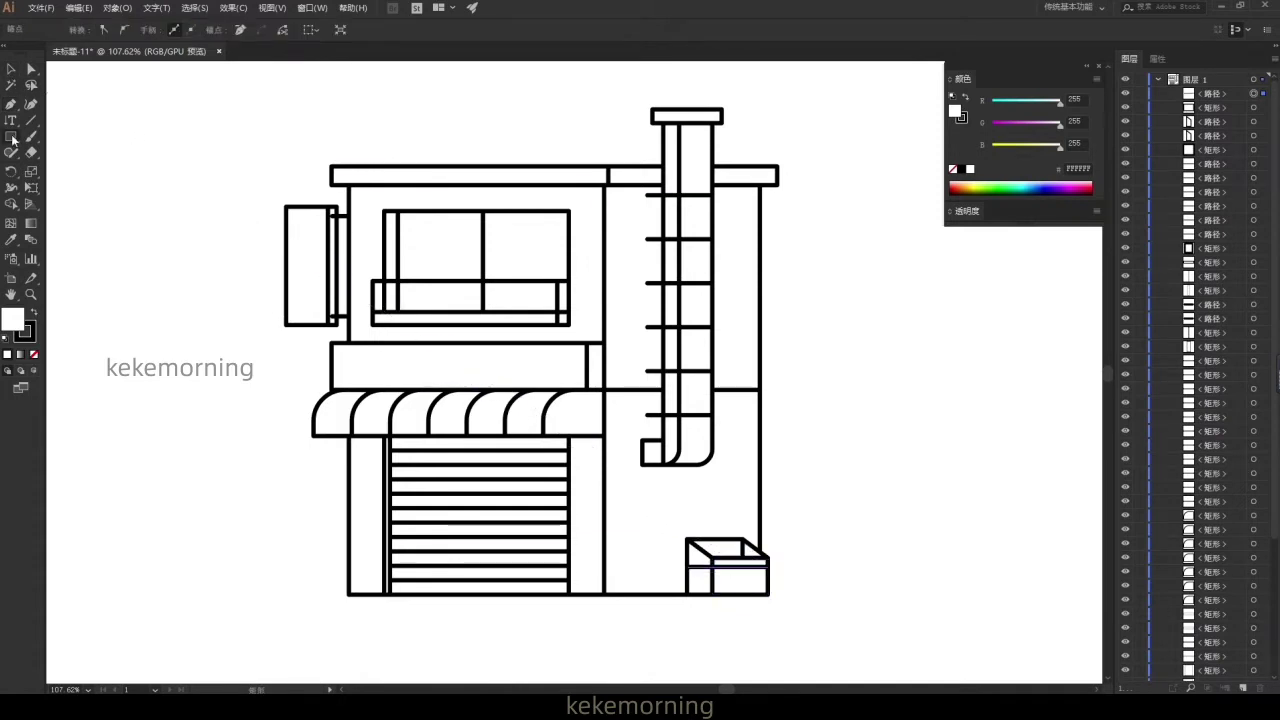
pyautogui.moveTo(12, 140); pyautogui.dragTo(48, 168)
# - Build the tree crown from overlapping circles and unite them into one cloud shape
pyautogui.moveTo(222, 440)
pyautogui.mouseDown()
pyautogui.moveTo(260, 488)
pyautogui.moveTo(248, 514)
pyautogui.moveTo(258, 452)
pyautogui.moveTo(304, 532)
pyautogui.mouseUp()
pyautogui.moveTo(214, 486)
pyautogui.mouseDown()
pyautogui.moveTo(252, 521)
pyautogui.moveTo(226, 530)
pyautogui.mouseUp()
pyautogui.press('v')
pyautogui.moveTo(160, 440); pyautogui.dragTo(300, 548)
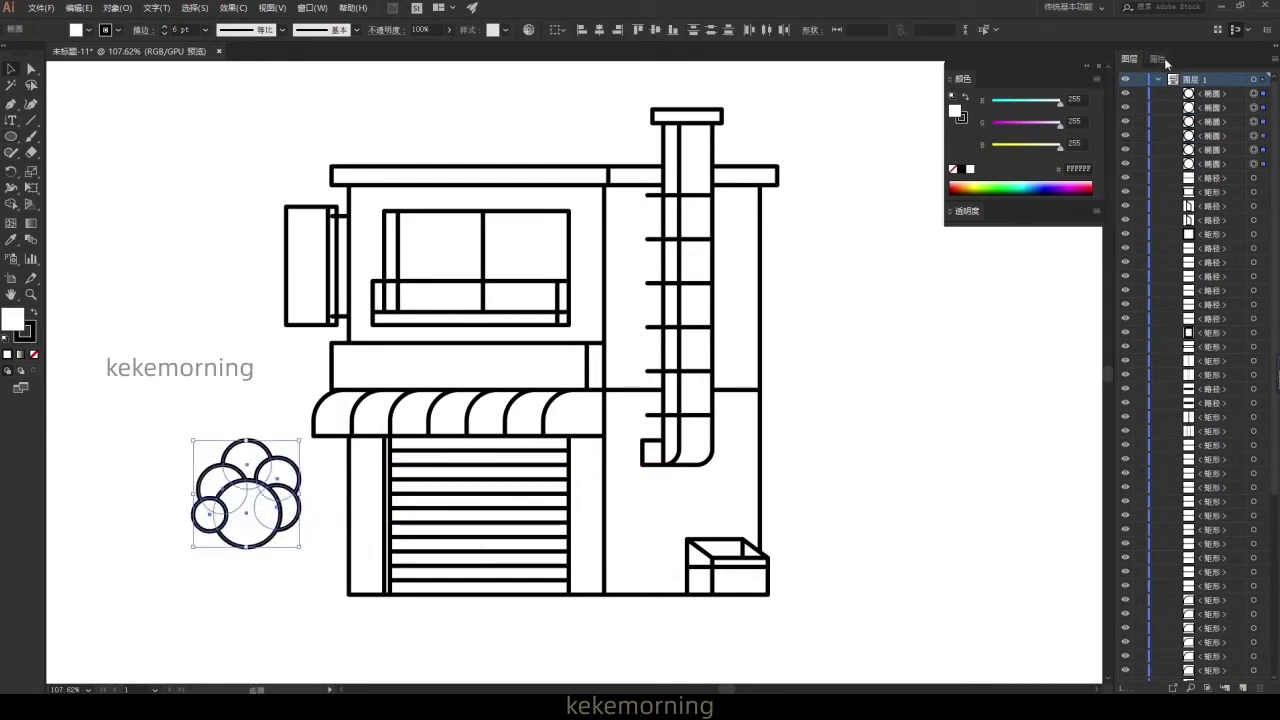
pyautogui.click(1157, 58)
pyautogui.click(1129, 378)
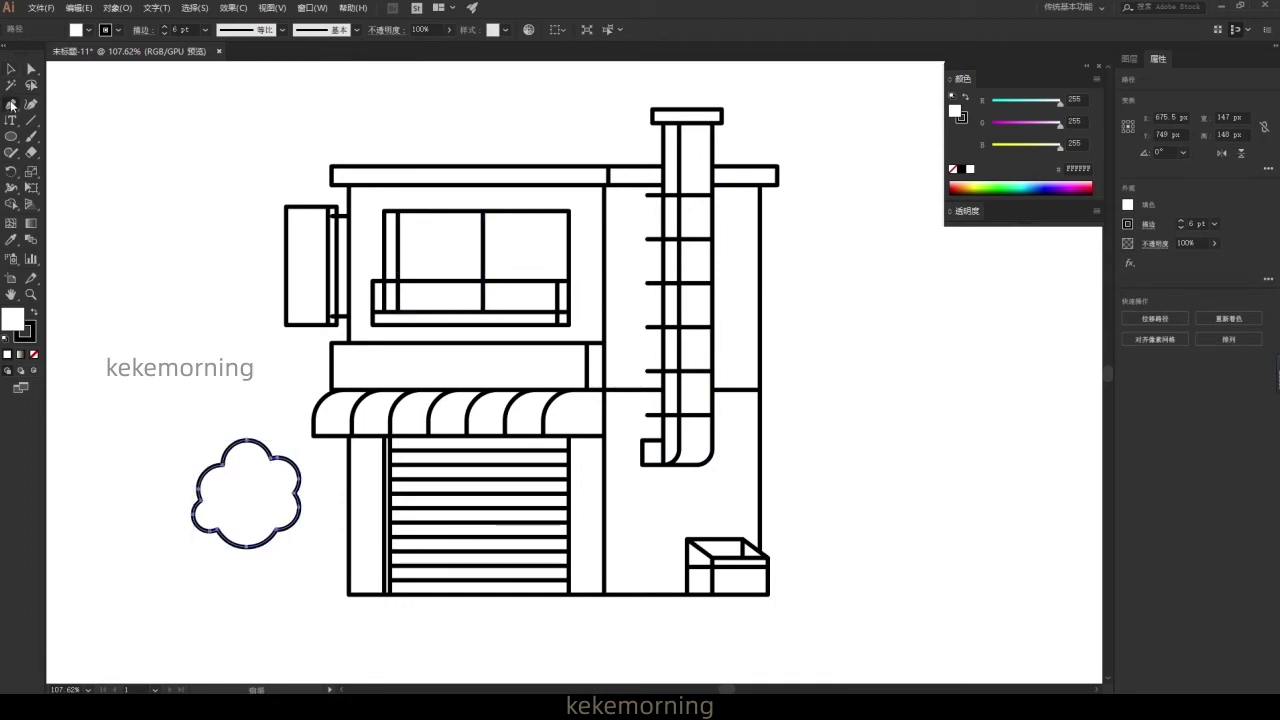
# - Draw the tree trunk with a V-shaped branch and a rectangular base beneath it
pyautogui.click(247, 488)
pyautogui.keyDown('ctrl'); pyautogui.click(259, 598); pyautogui.keyUp('ctrl')
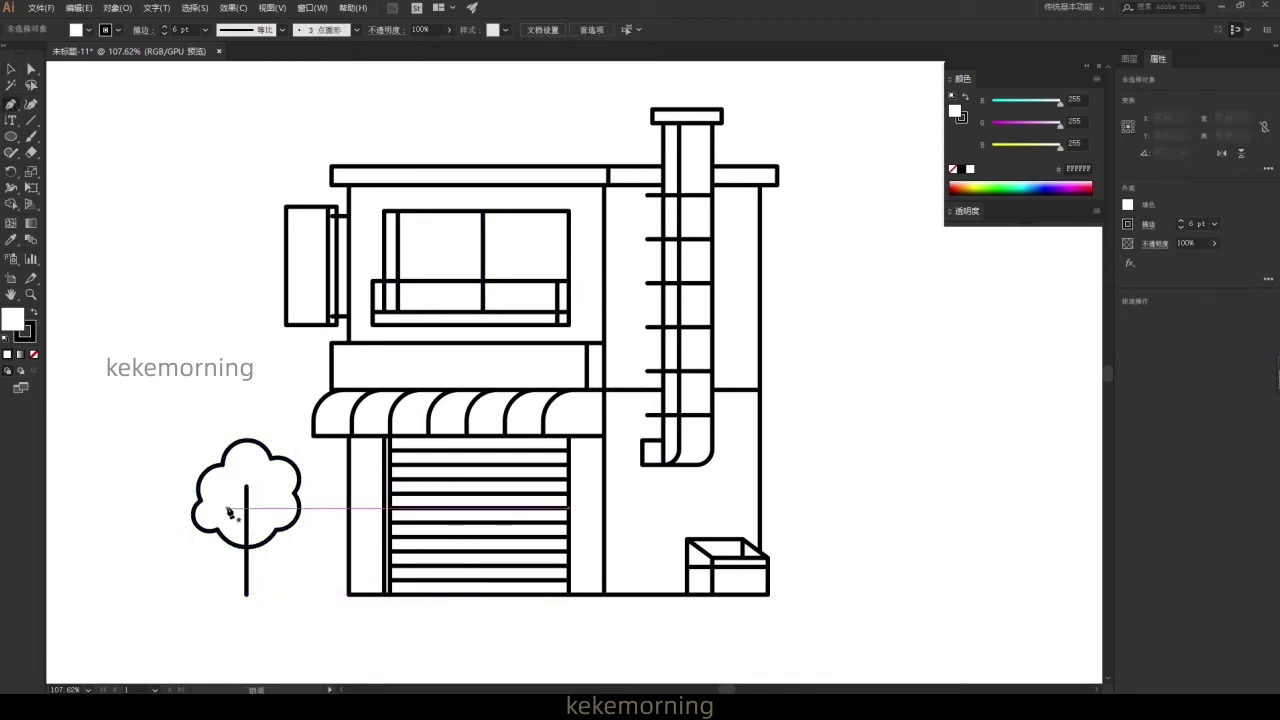
pyautogui.click(246, 527)
pyautogui.click(264, 489)
pyautogui.press('m')
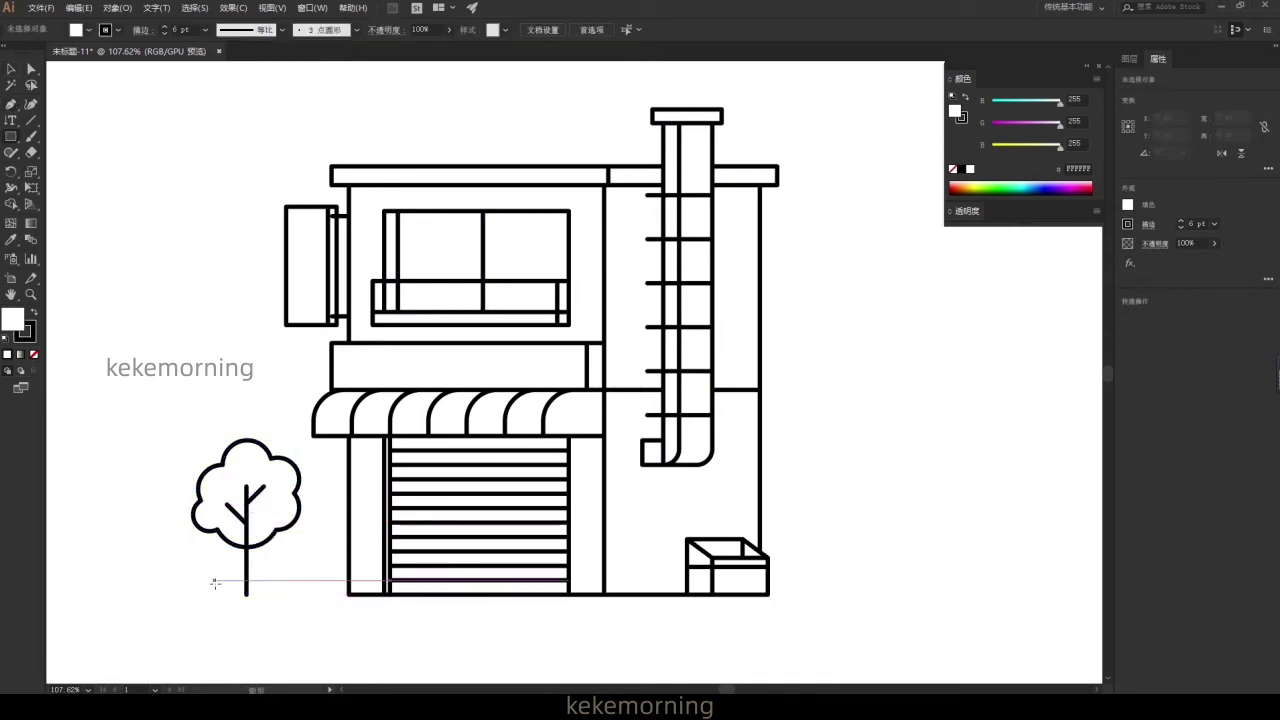
pyautogui.moveTo(213, 580)
pyautogui.mouseDown()
pyautogui.moveTo(283, 594)
pyautogui.moveTo(187, 438)
pyautogui.mouseUp()
pyautogui.press('v')
# - Place a smaller copy of the tree to the right of the house
pyautogui.moveTo(258, 556); pyautogui.dragTo(846, 556)
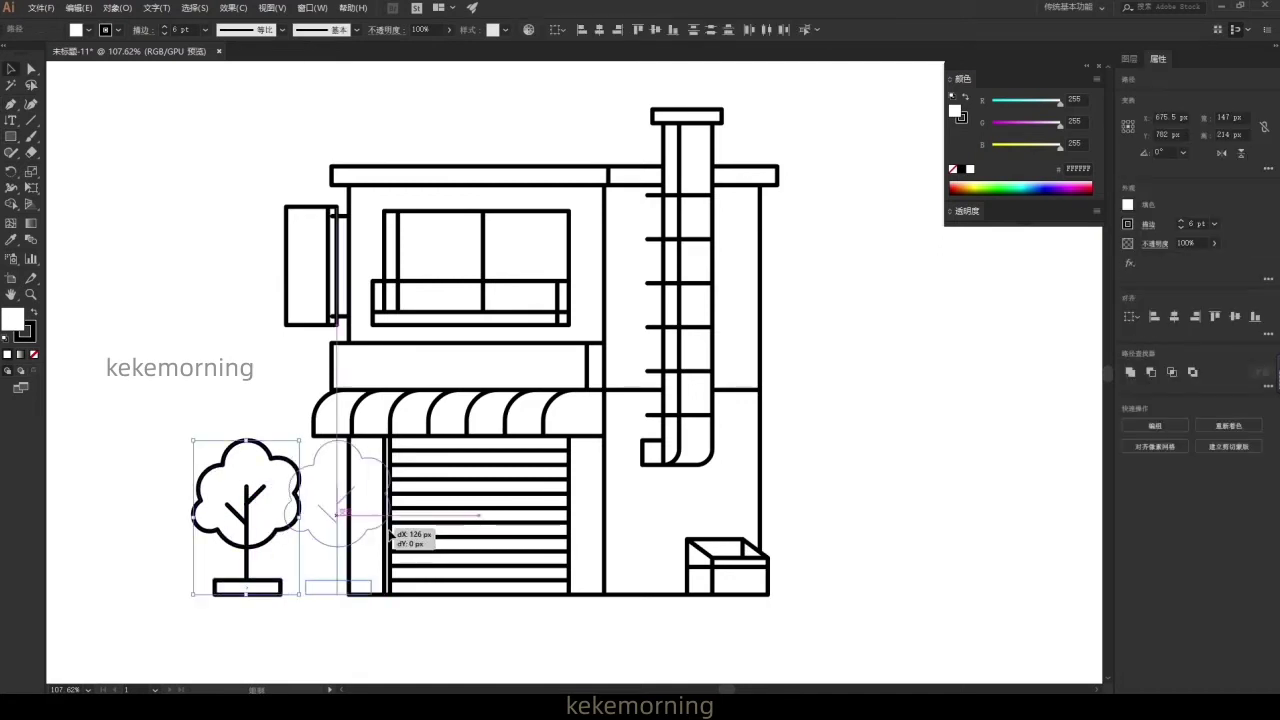
pyautogui.keyDown('shift'); pyautogui.click(835, 588); pyautogui.keyUp('shift')
pyautogui.moveTo(887, 440); pyautogui.dragTo(869, 457)
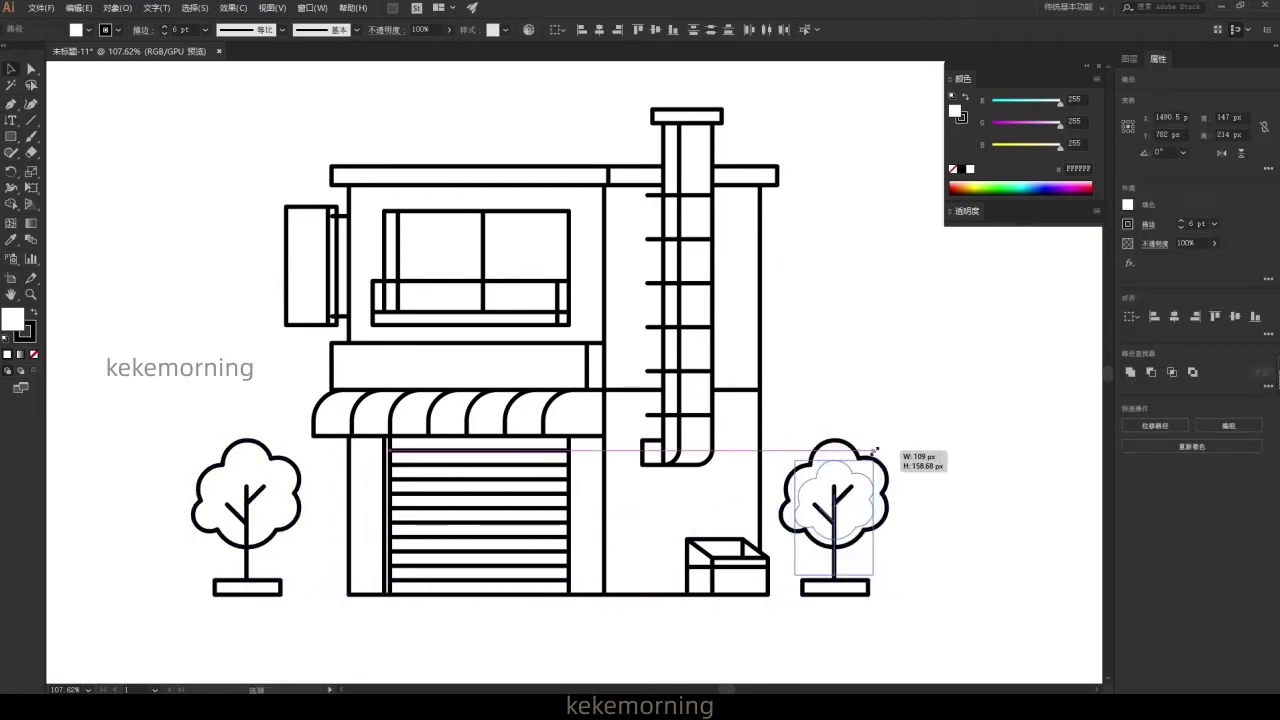
pyautogui.moveTo(845, 505); pyautogui.dragTo(845, 522)
pyautogui.click(89, 280)
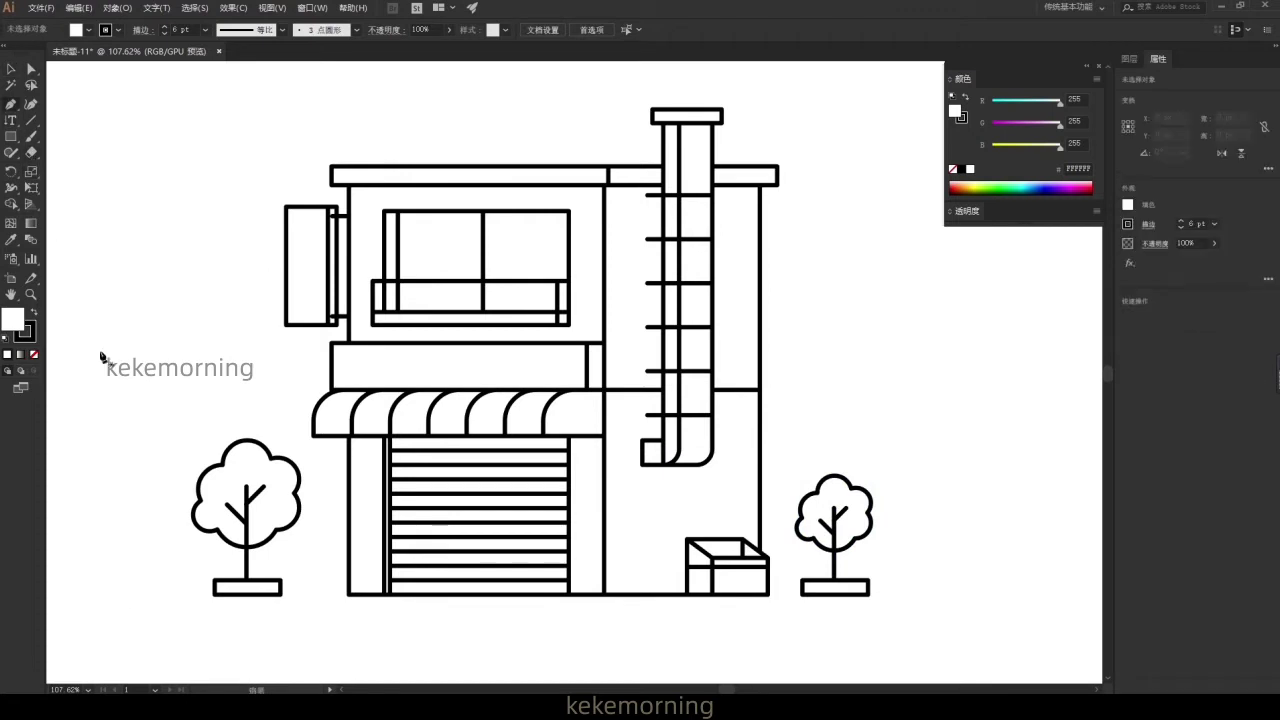
# - Draw a long ground line beneath the house and zoom out to the whole page
pyautogui.moveTo(519, 609); pyautogui.dragTo(970, 600)
pyautogui.press('v')
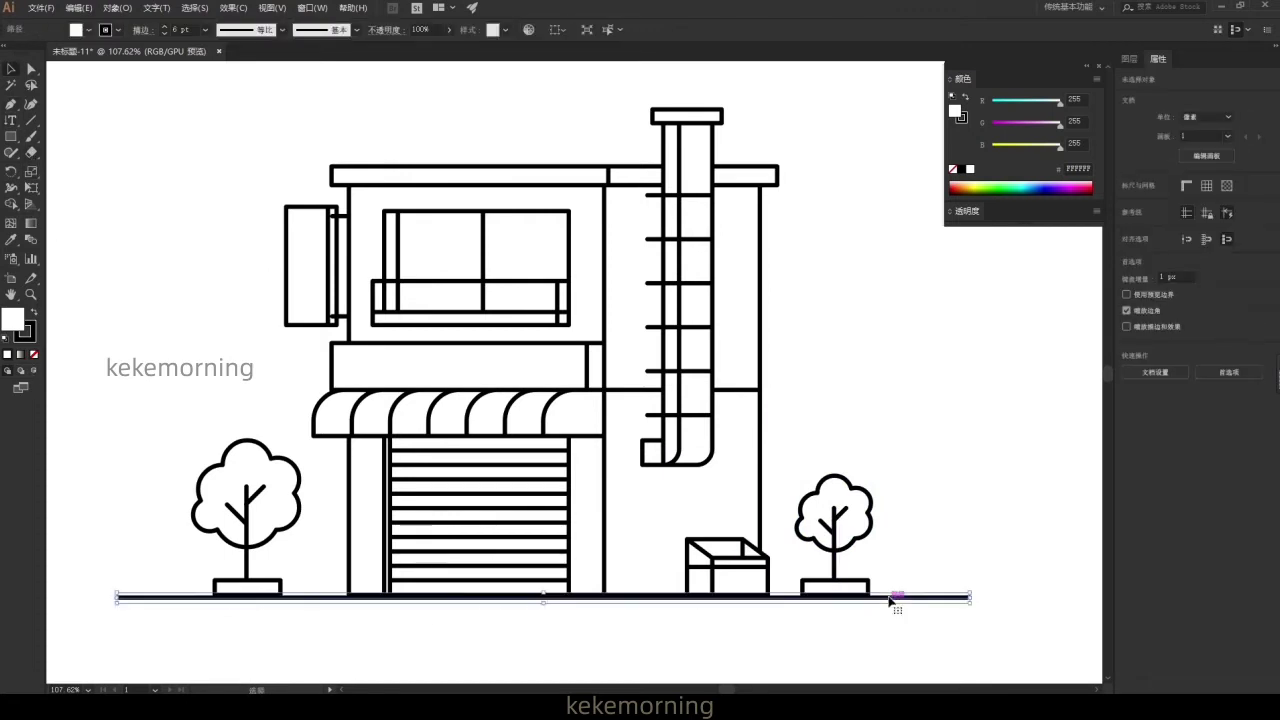
pyautogui.click(751, 663)
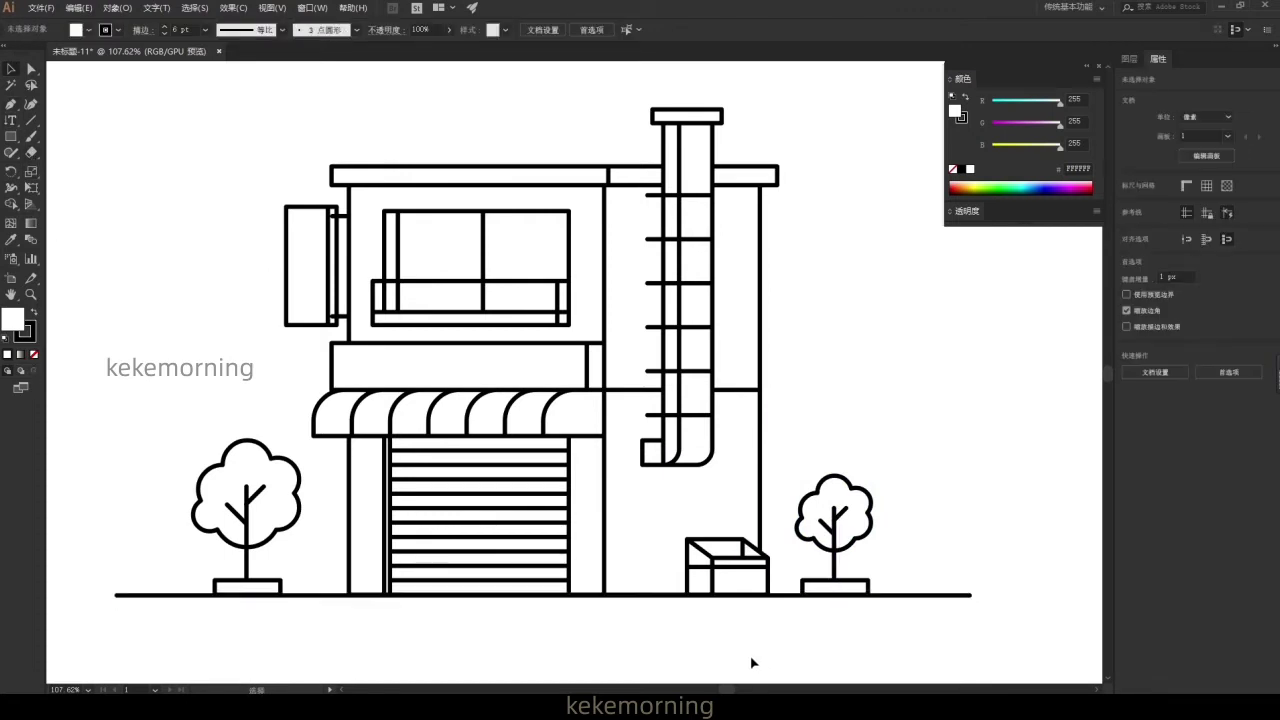
pyautogui.keyDown('alt'); pyautogui.click(798, 457); pyautogui.keyUp('alt')
pyautogui.scroll(-3, 700, 449)
pyautogui.scroll(-2, 700, 449)
# - Select the entire drawing and scale it down
pyautogui.press('v')
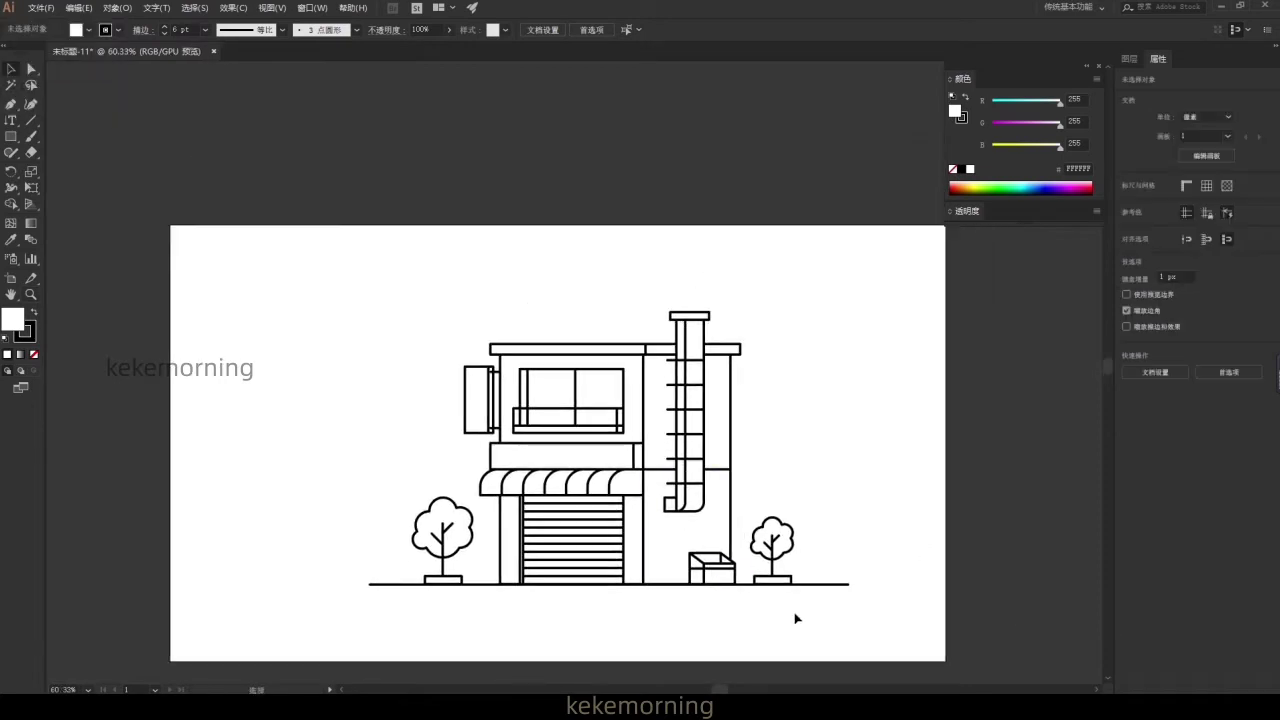
pyautogui.moveTo(886, 622); pyautogui.dragTo(341, 318)
pyautogui.moveTo(852, 310); pyautogui.dragTo(783, 326)
pyautogui.click(797, 497)
# - Draw the first rectangular bar for a cloud in the upper left
pyautogui.scroll(3, 626, 470)
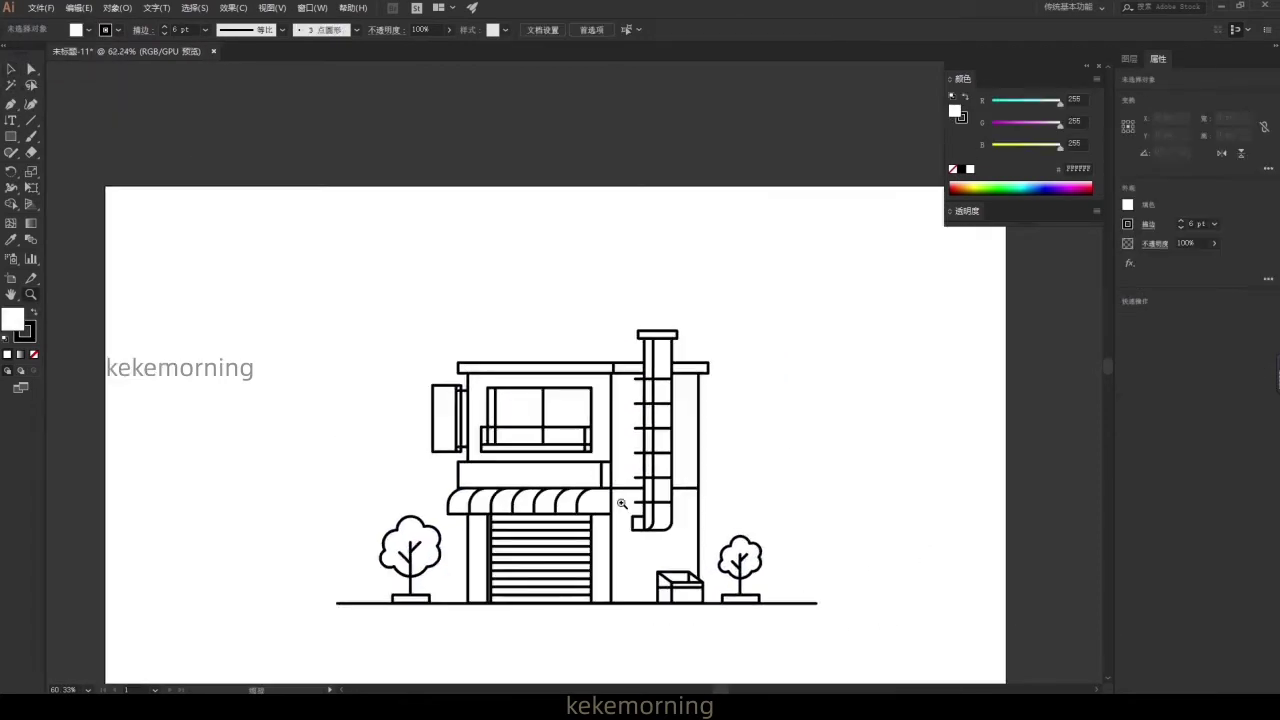
pyautogui.press('m')
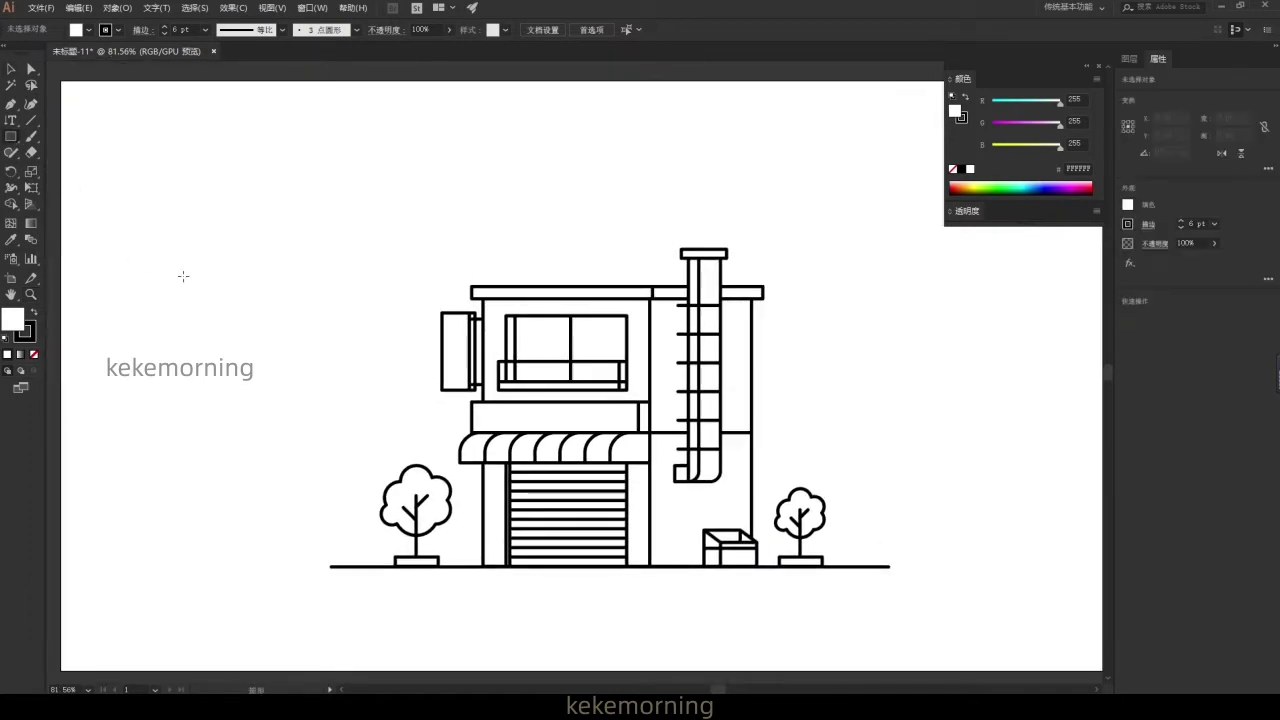
pyautogui.press('F7')
pyautogui.moveTo(213, 320)
pyautogui.mouseDown()
pyautogui.moveTo(324, 334)
pyautogui.moveTo(251, 366)
pyautogui.mouseUp()
# - Stack and stagger five bars, then unite them into one cloud outline
pyautogui.hotkey('ctrl', 'd')
pyautogui.hotkey('ctrl', 'd')
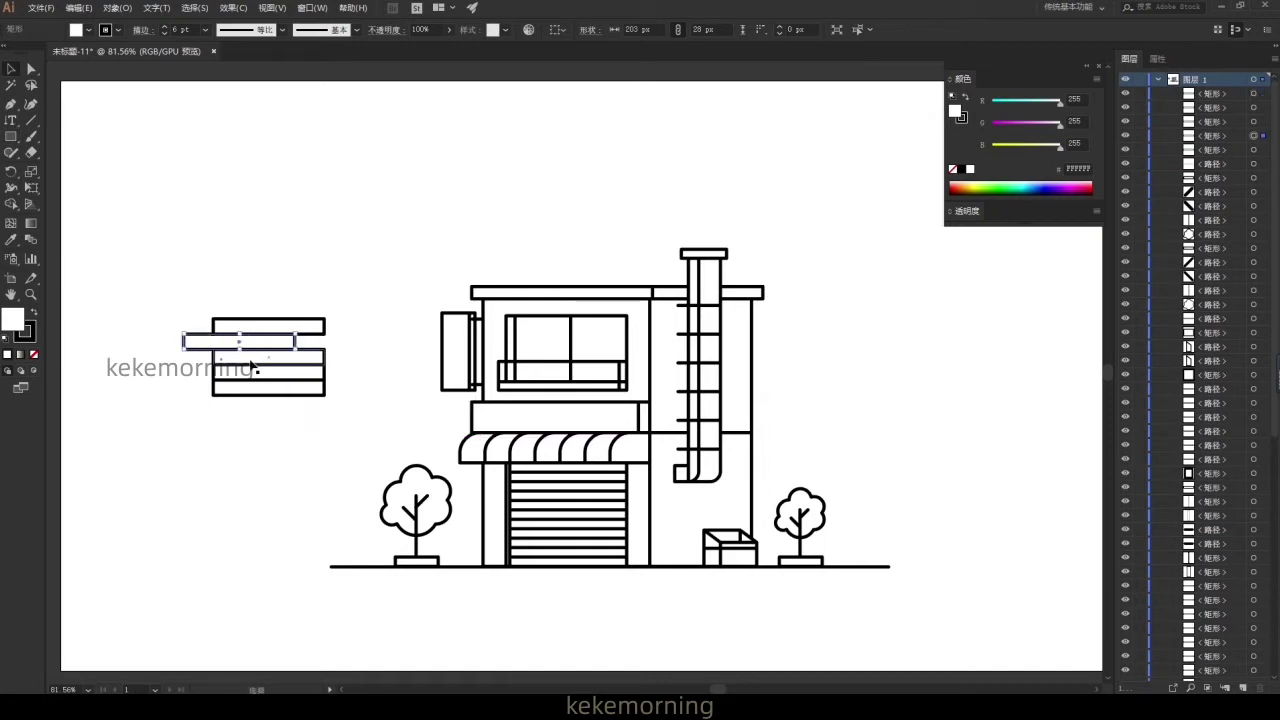
pyautogui.hotkey('ctrl', 'z')
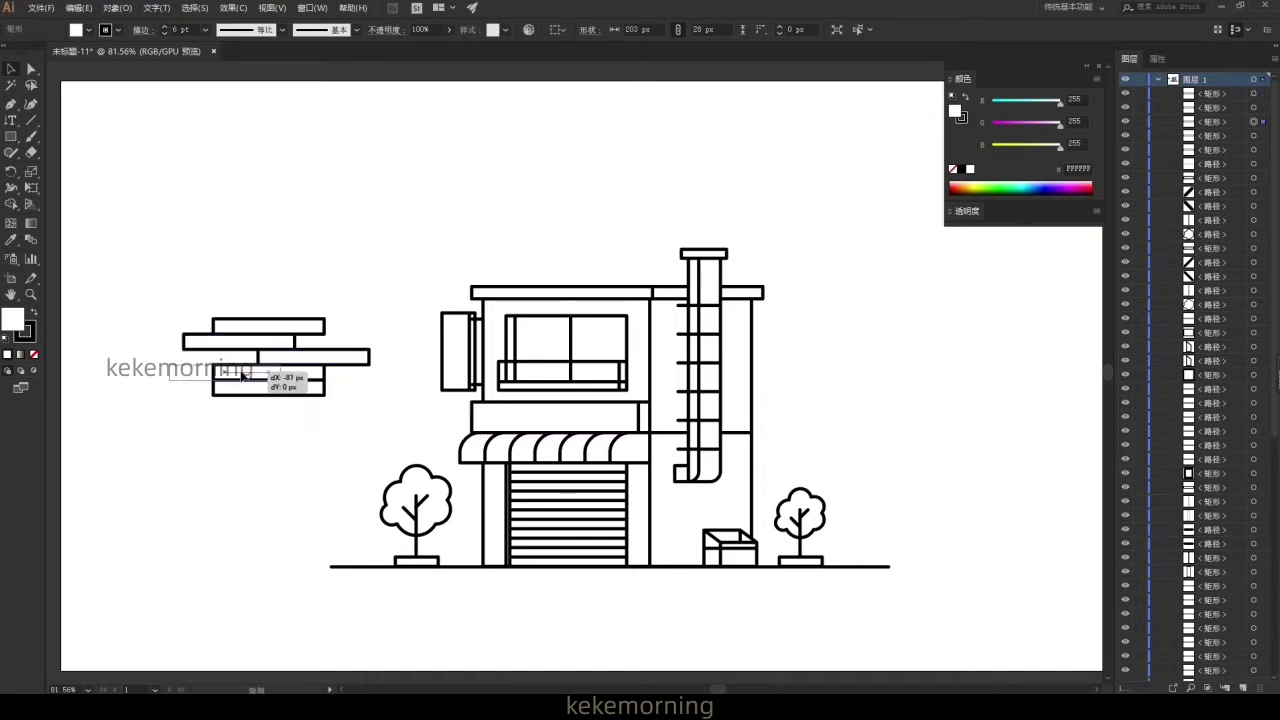
pyautogui.moveTo(241, 374); pyautogui.dragTo(250, 395)
pyautogui.moveTo(328, 440); pyautogui.dragTo(252, 312)
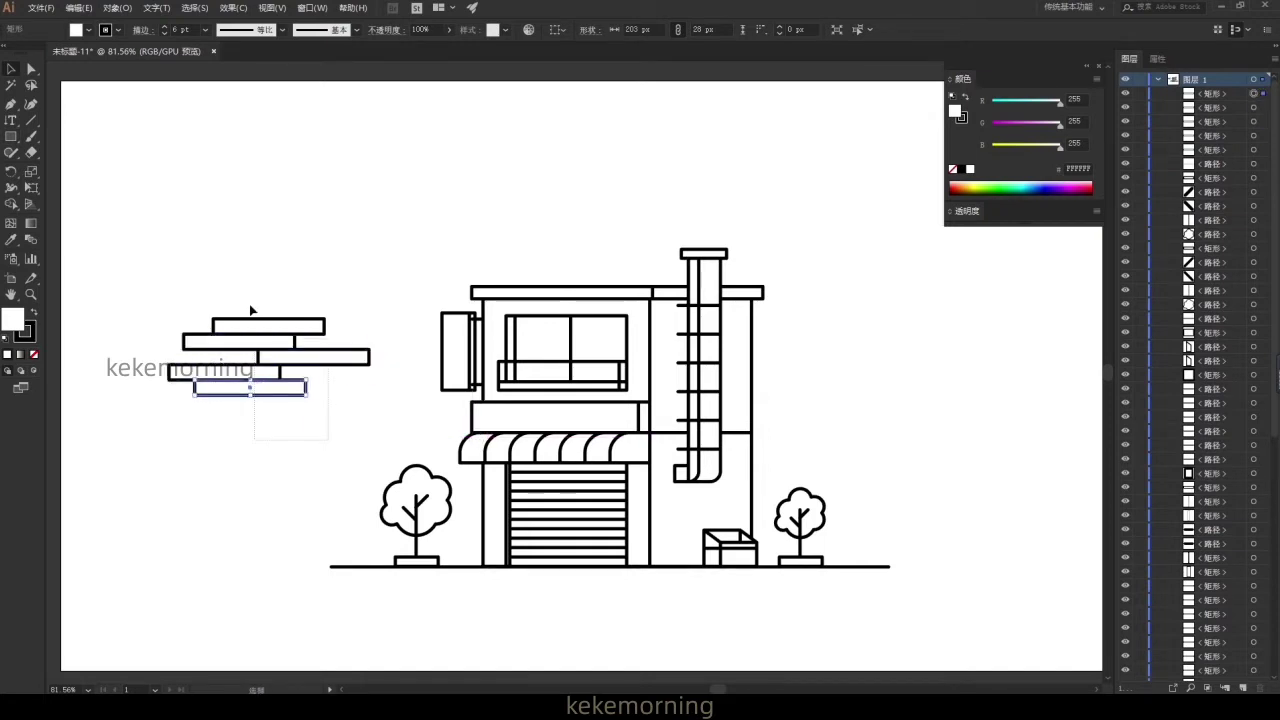
pyautogui.click(1158, 59)
pyautogui.click(1129, 367)
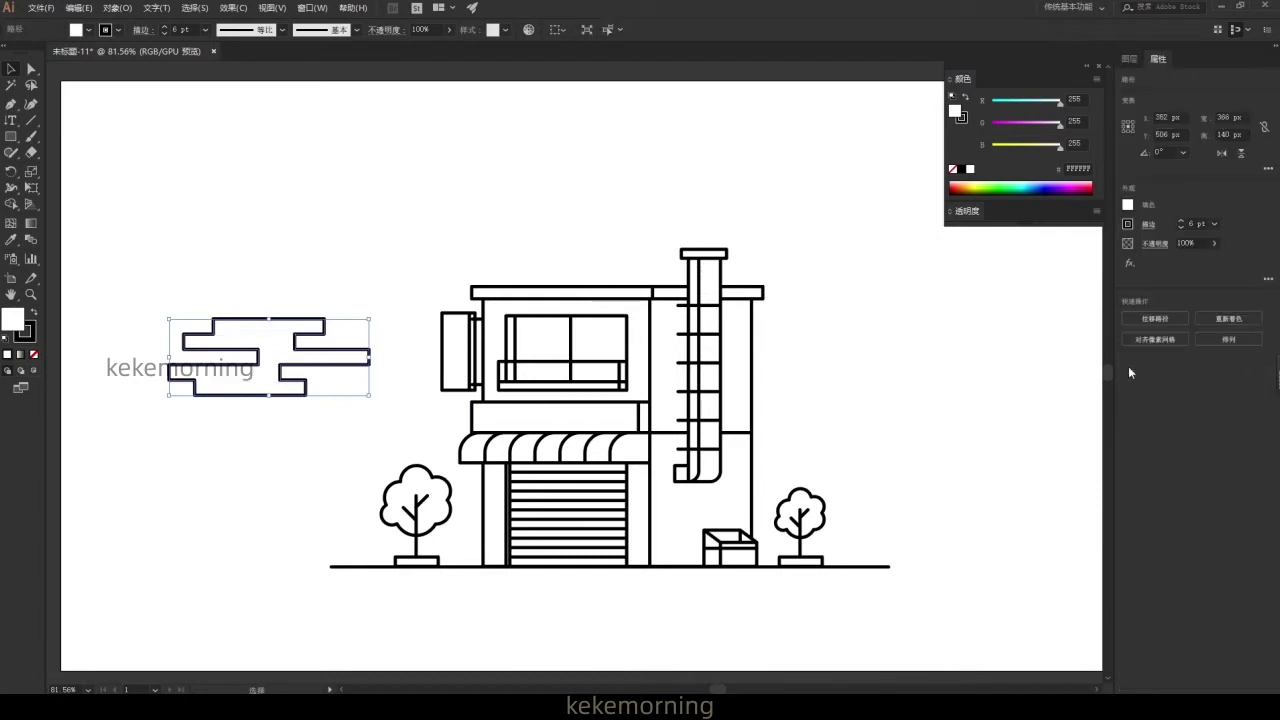
# - Round the cloud's corners, copy it right of the house, and shrink the left cloud
pyautogui.moveTo(318, 325)
pyautogui.mouseDown()
pyautogui.moveTo(316, 352)
pyautogui.moveTo(371, 357)
pyautogui.moveTo(431, 279)
pyautogui.moveTo(932, 411)
pyautogui.mouseUp()
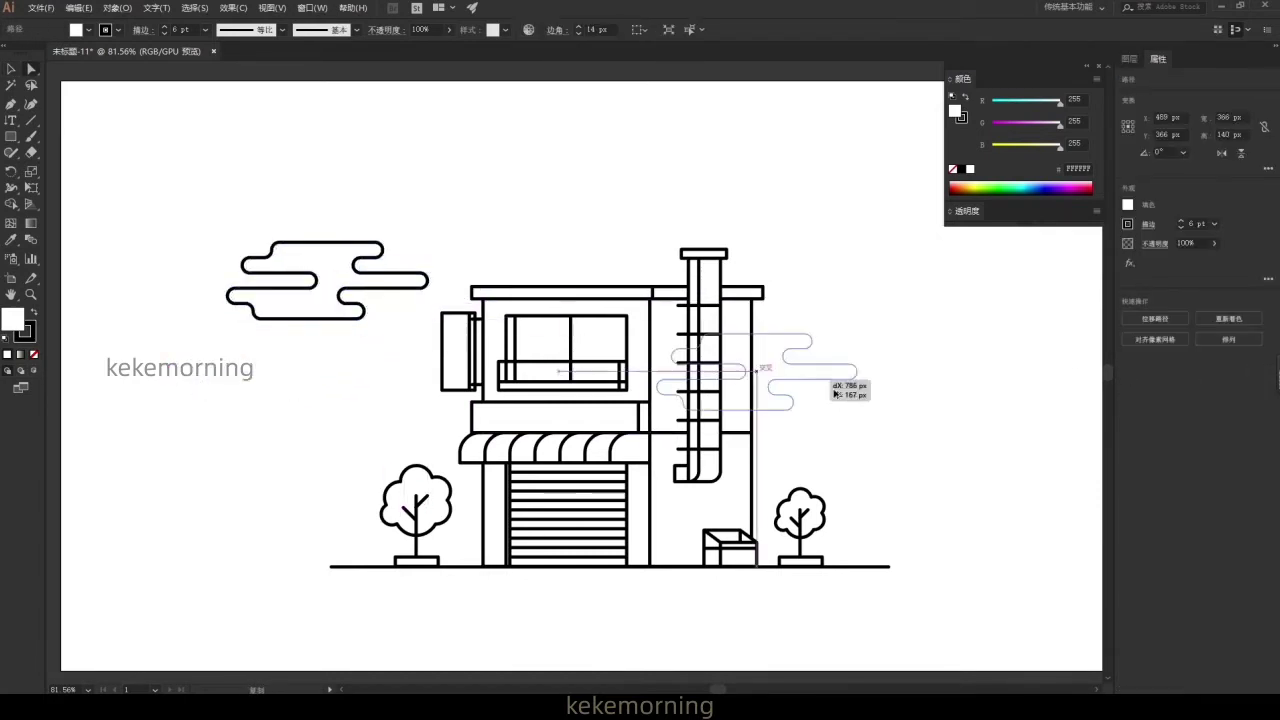
pyautogui.moveTo(985, 362); pyautogui.dragTo(958, 373)
pyautogui.click(242, 265)
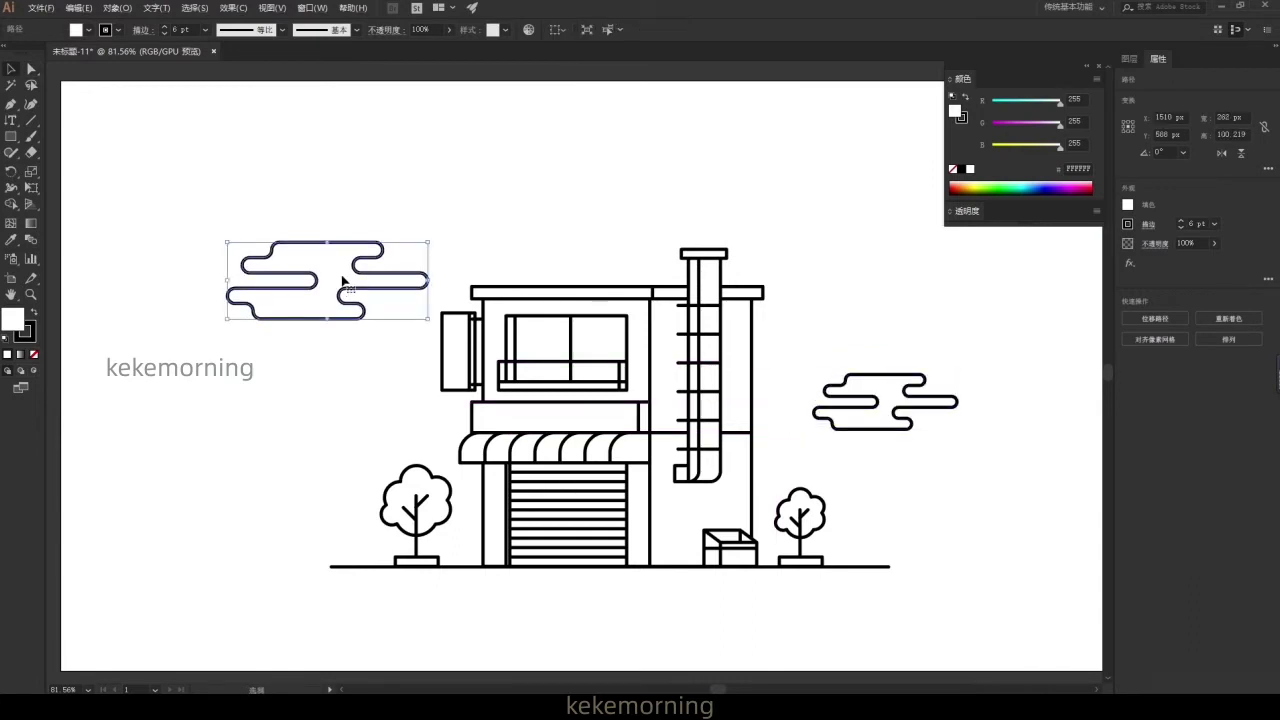
pyautogui.moveTo(226, 240); pyautogui.dragTo(286, 265)
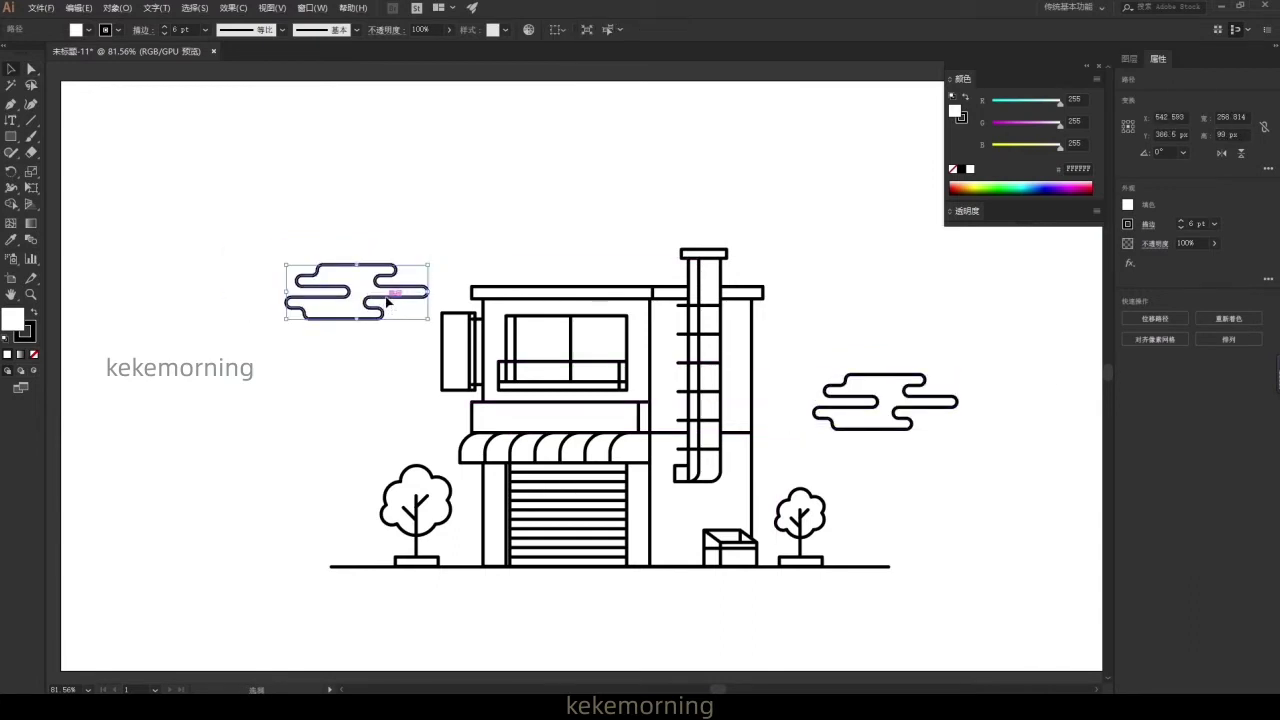
pyautogui.moveTo(388, 301); pyautogui.dragTo(388, 322)
pyautogui.click(826, 346)
# - Fill the roof bar and building body light grey-purple CDCADD
pyautogui.click(531, 294)
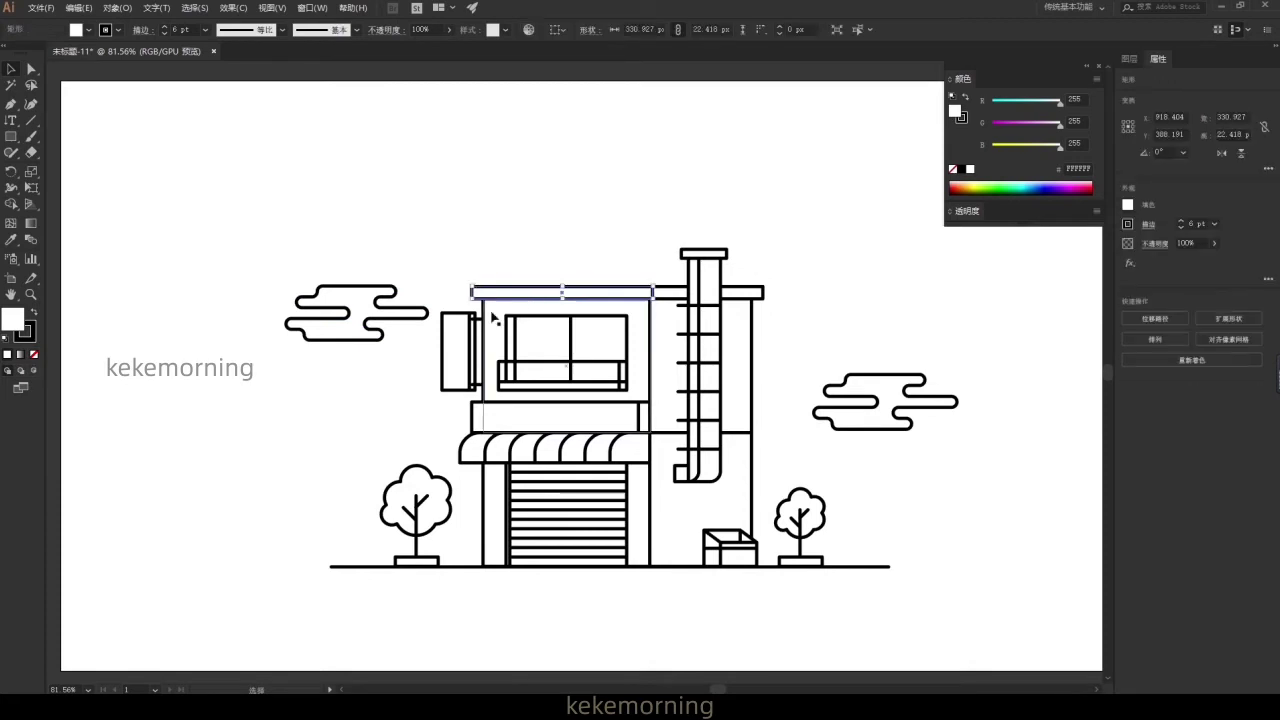
pyautogui.keyDown('shift'); pyautogui.click(490, 417); pyautogui.keyUp('shift')
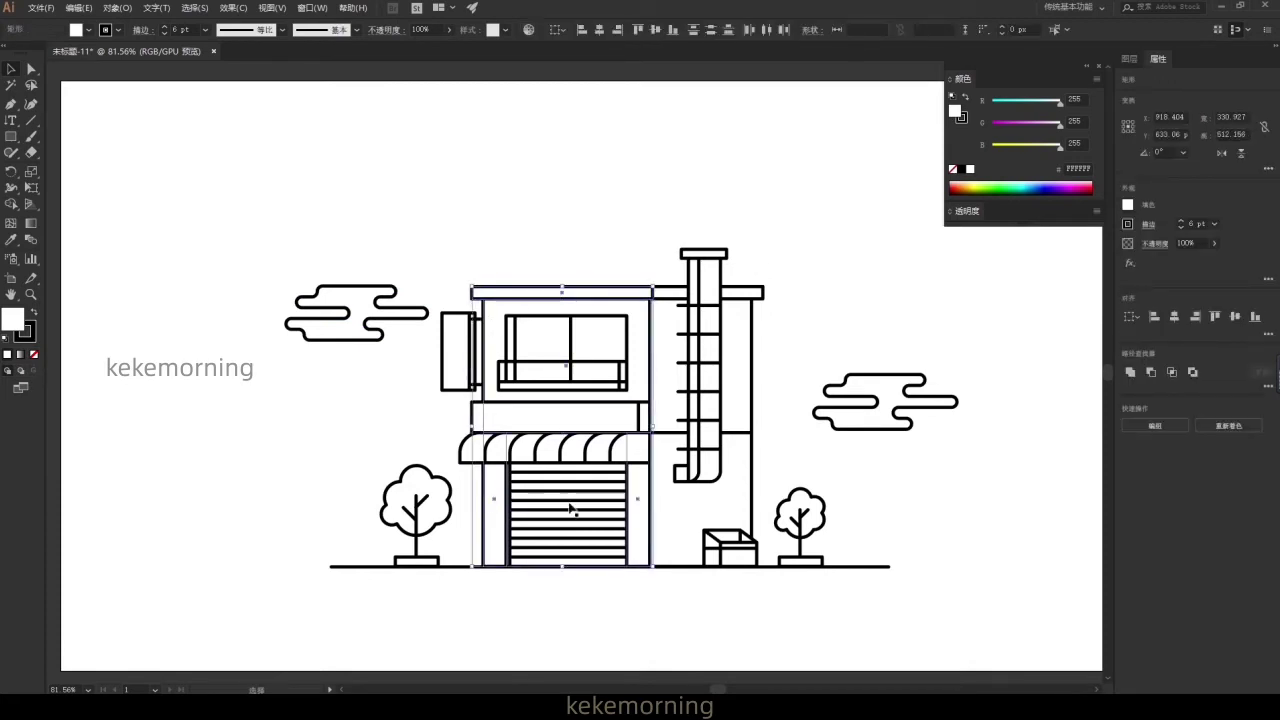
pyautogui.doubleClick(13, 320)
pyautogui.moveTo(1044, 362); pyautogui.dragTo(1024, 355)
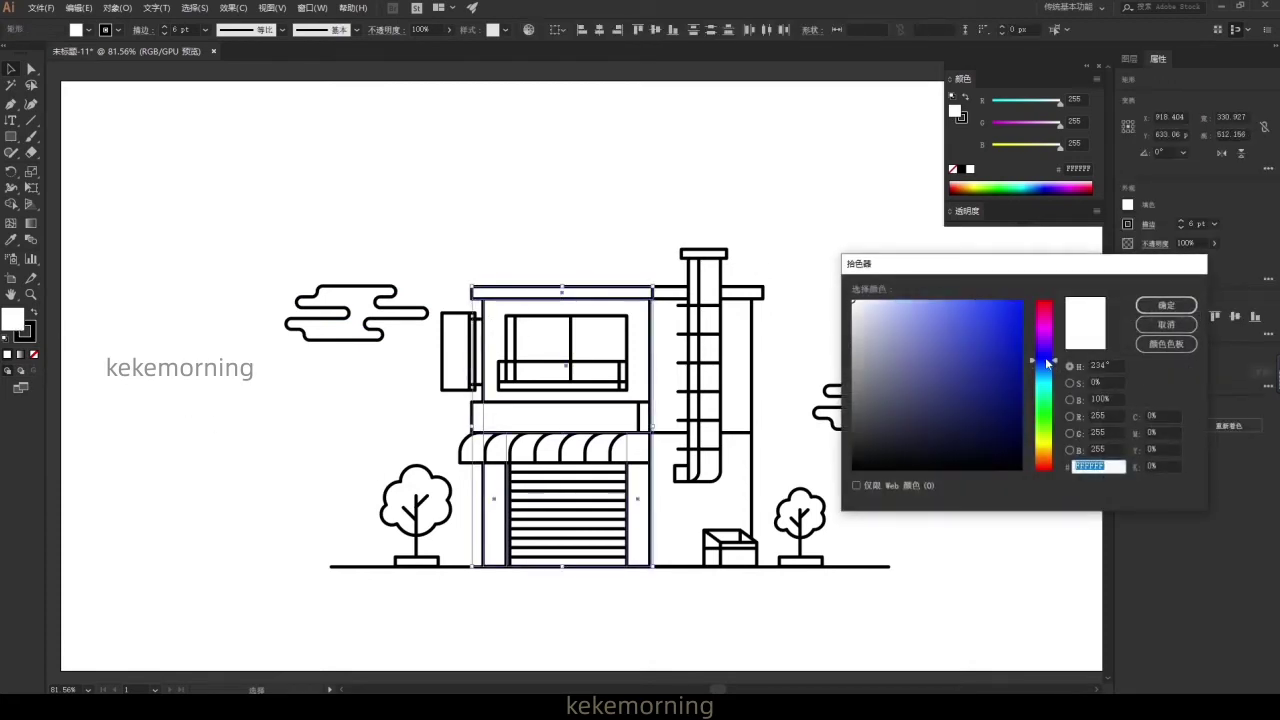
pyautogui.click(867, 322)
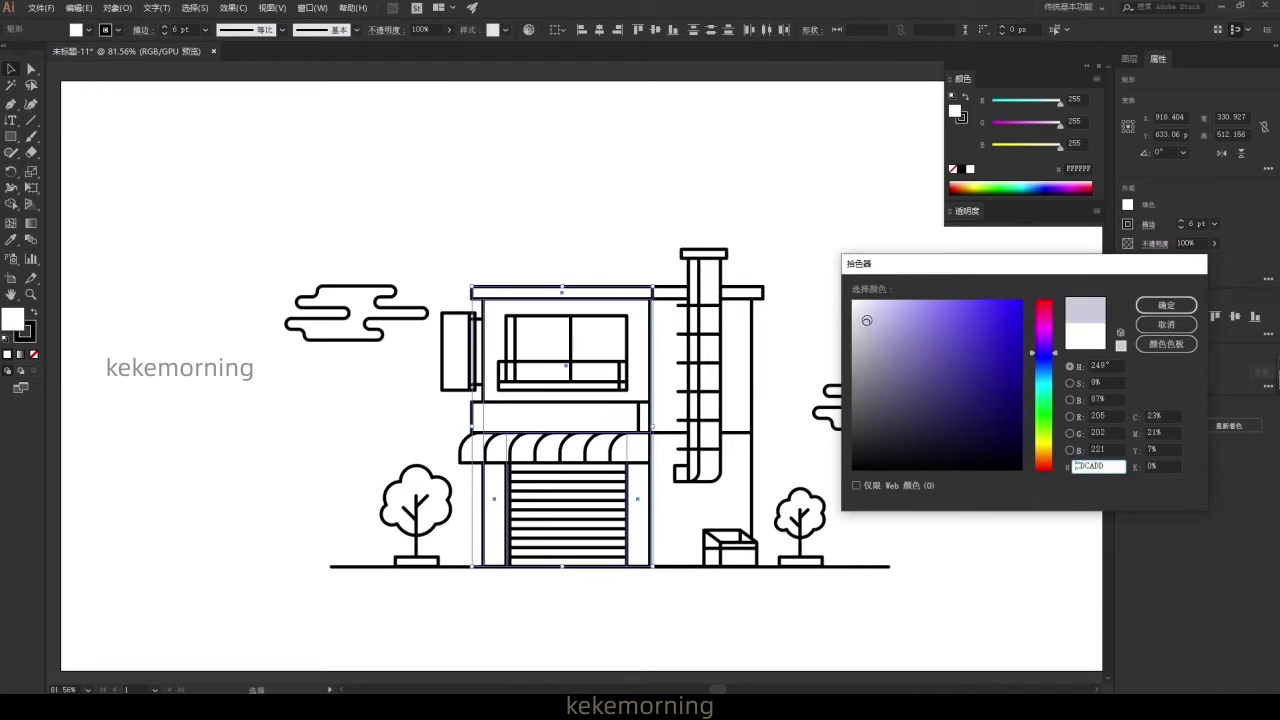
pyautogui.click(1160, 305)
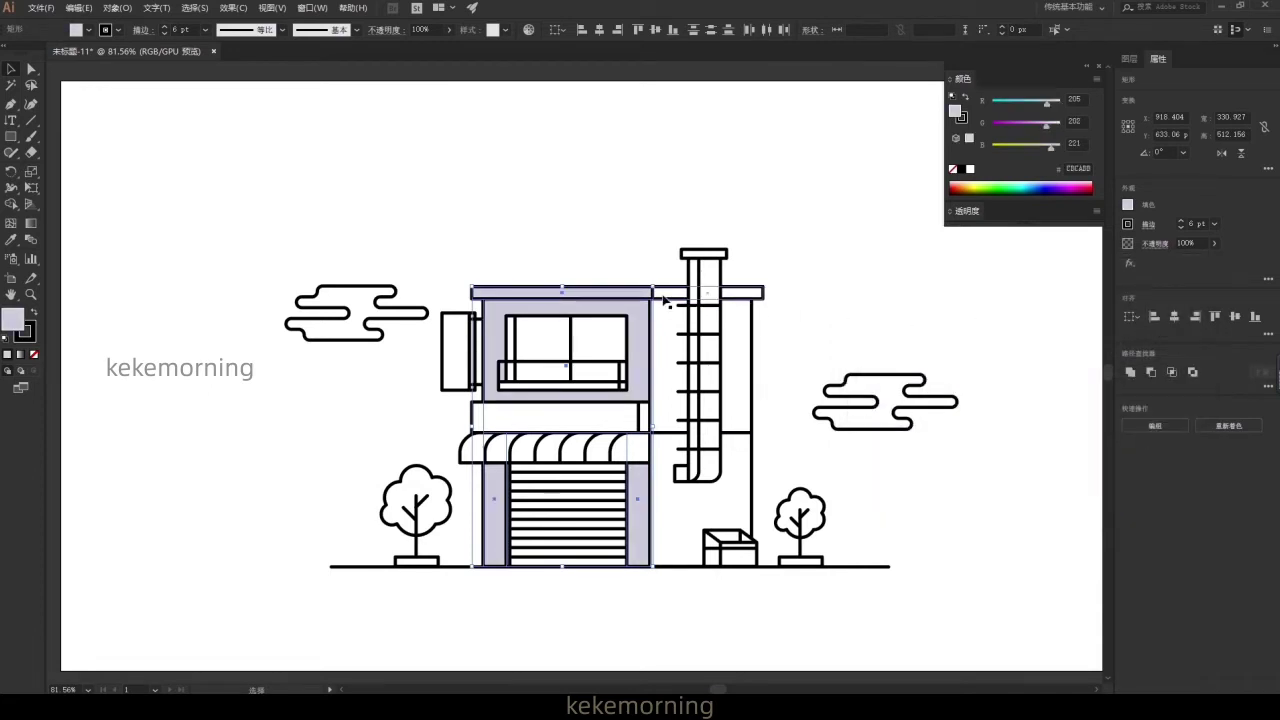
pyautogui.click(669, 510)
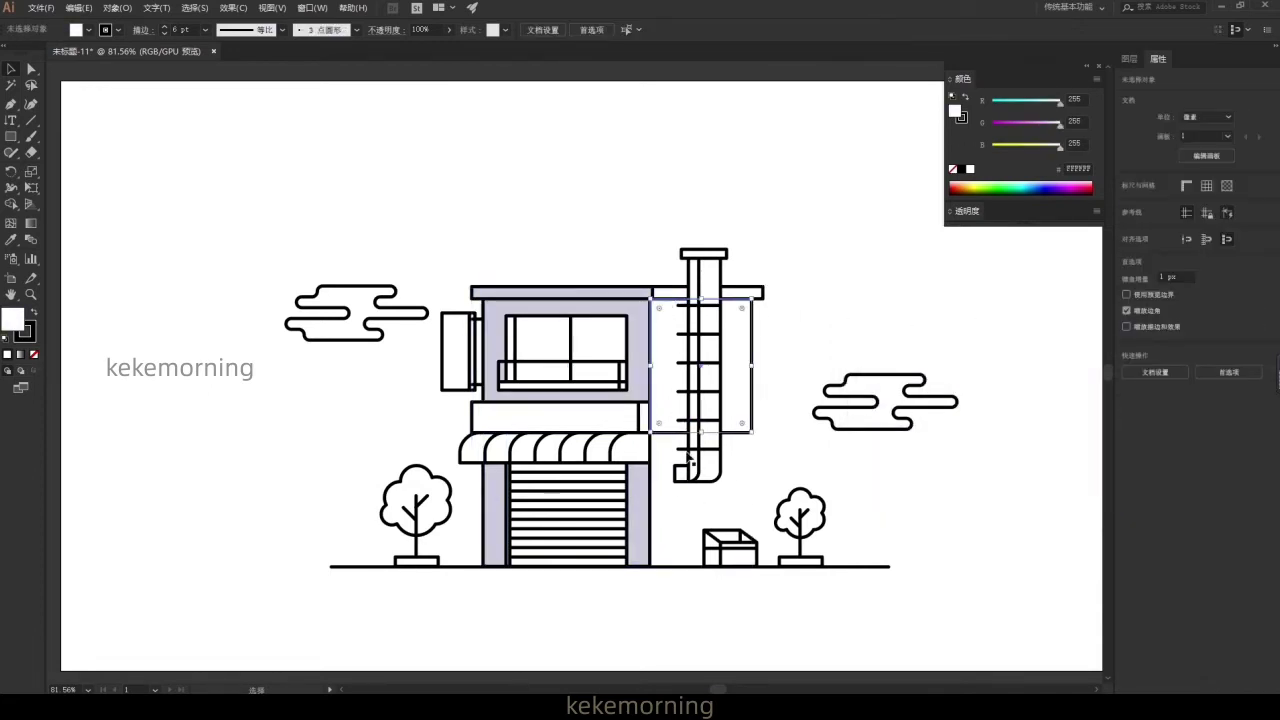
# - Extend the tower wall to the ground line and fill it darker grey-purple A4A1B7
pyautogui.click(701, 433)
pyautogui.moveTo(702, 434); pyautogui.dragTo(709, 565)
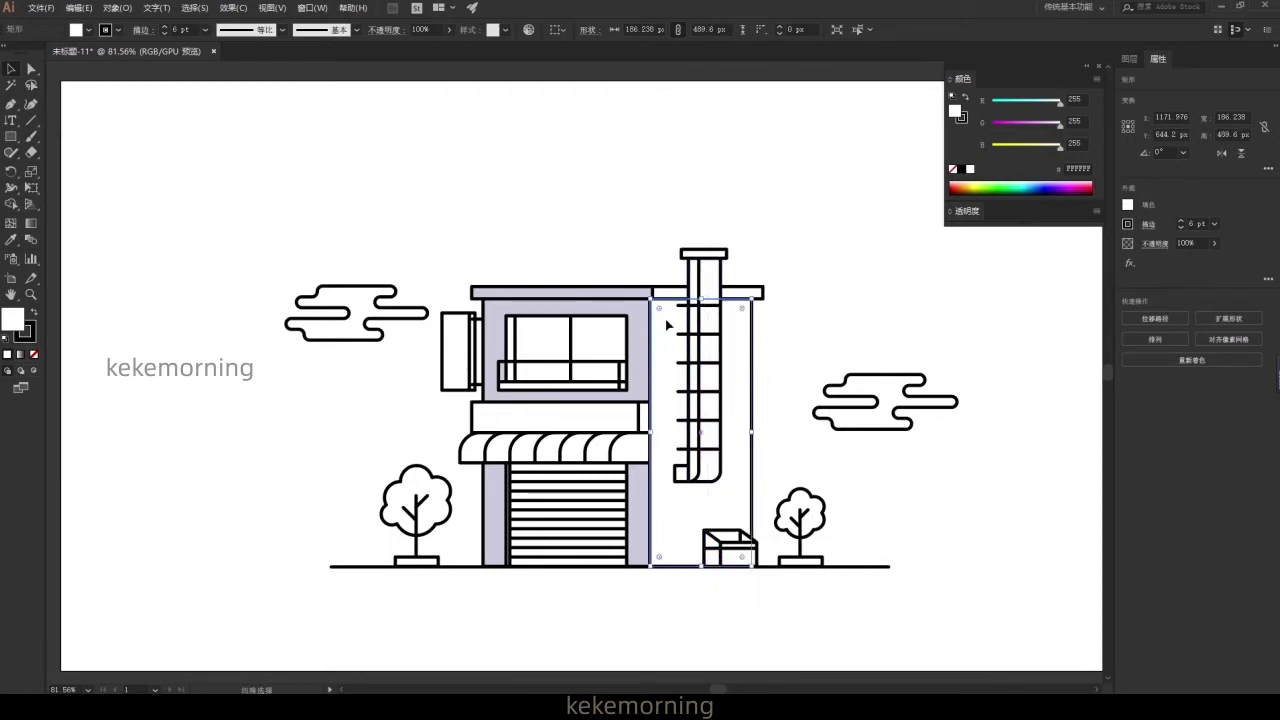
pyautogui.keyDown('shift'); pyautogui.click(672, 297); pyautogui.keyUp('shift')
pyautogui.click(12, 240)
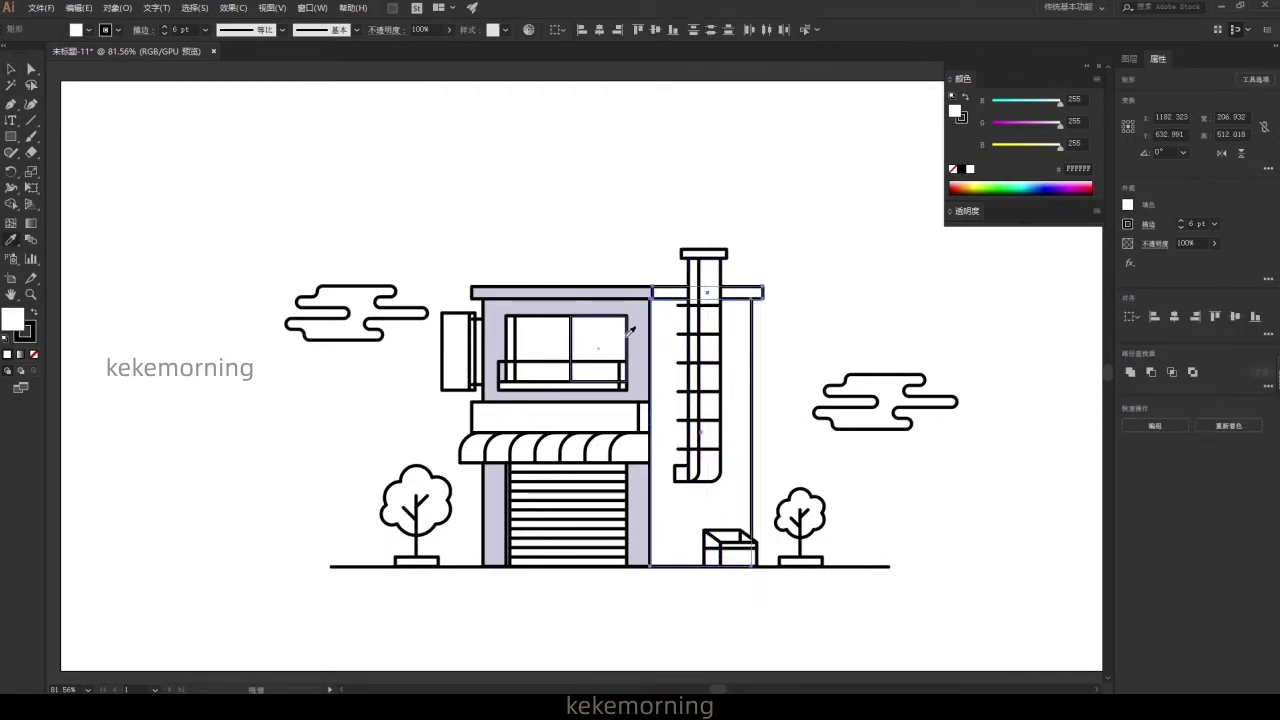
pyautogui.click(492, 420)
pyautogui.doubleClick(12, 320)
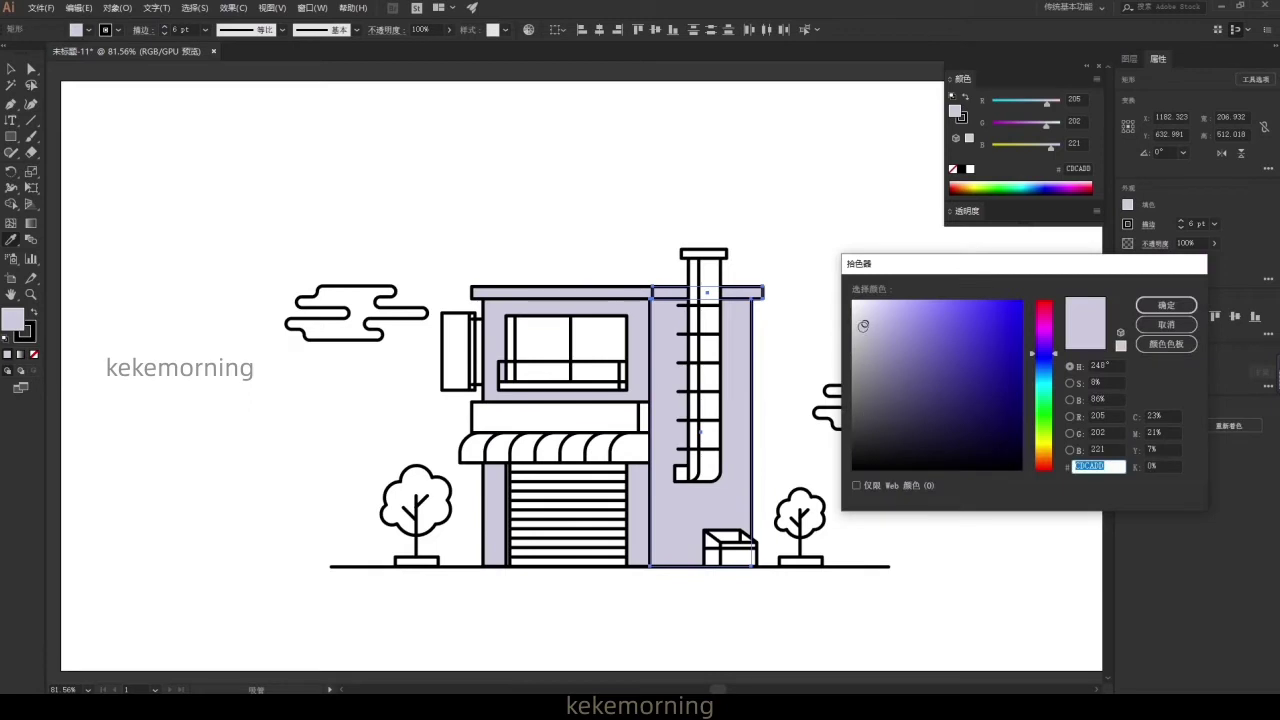
pyautogui.moveTo(863, 325); pyautogui.dragTo(871, 339)
pyautogui.click(1166, 305)
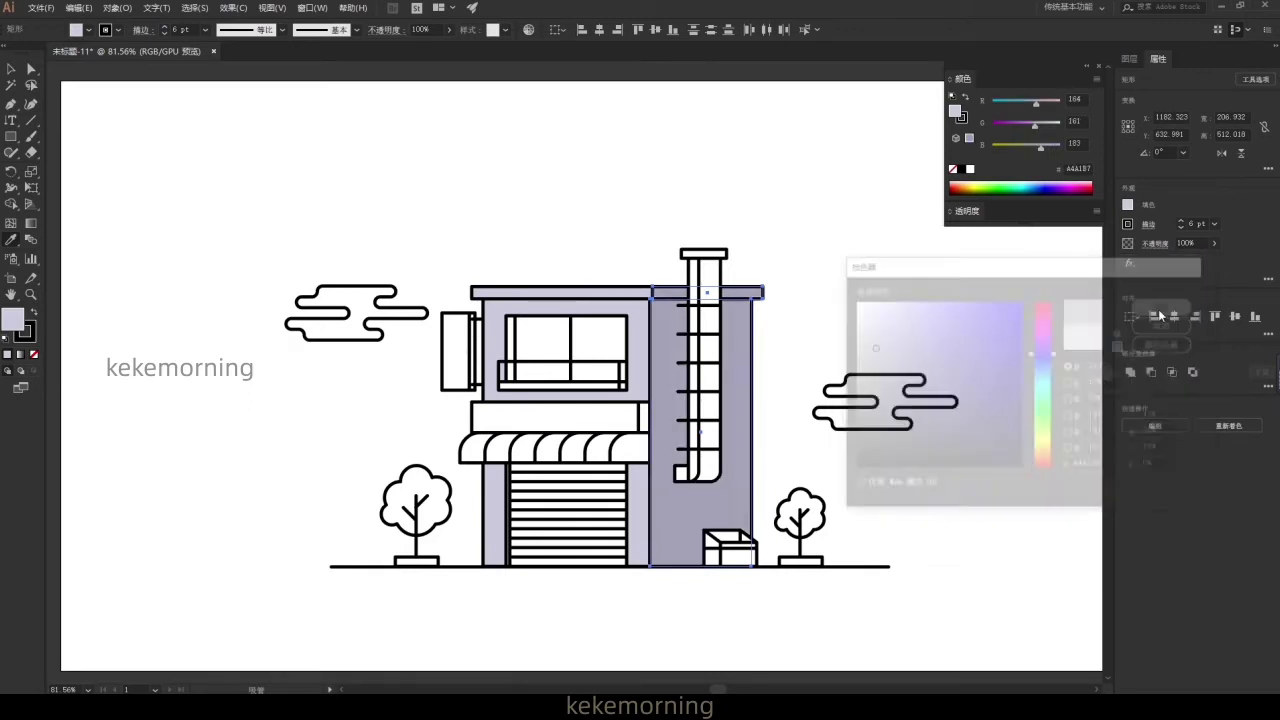
# - Fill both window panes light blue 78A7EF
pyautogui.click(508, 338)
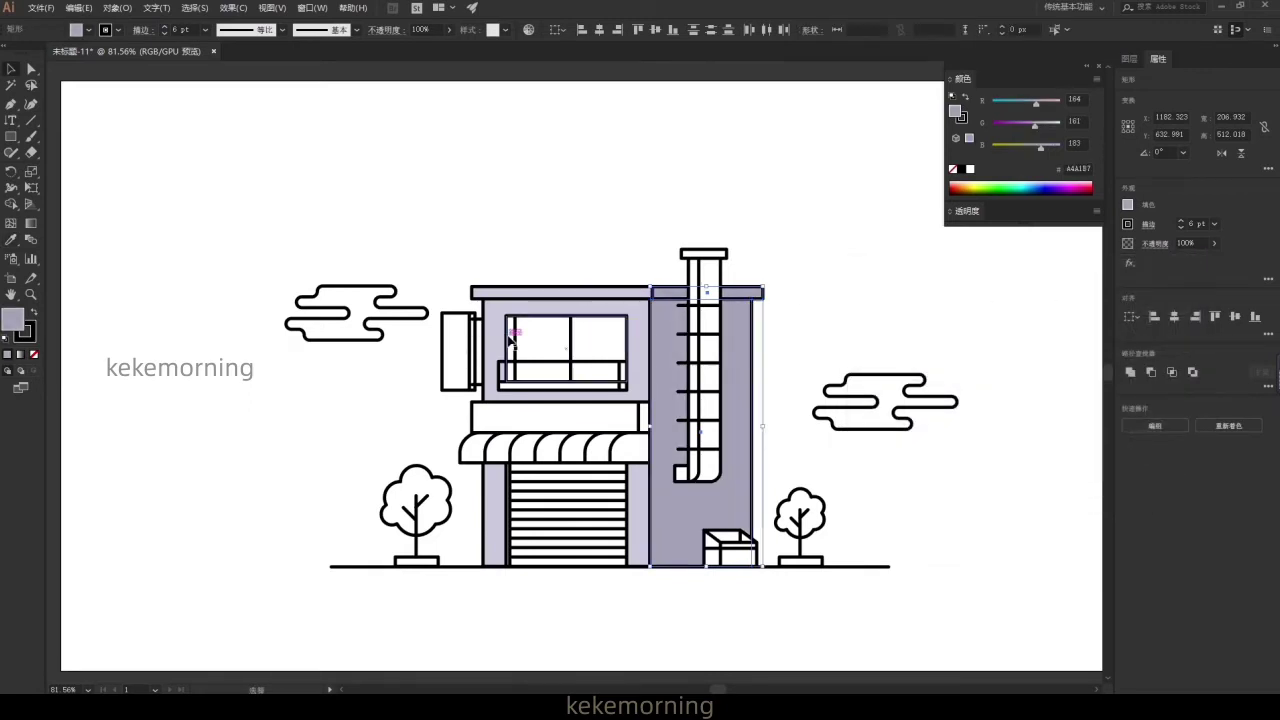
pyautogui.keyDown('shift'); pyautogui.click(590, 347); pyautogui.keyUp('shift')
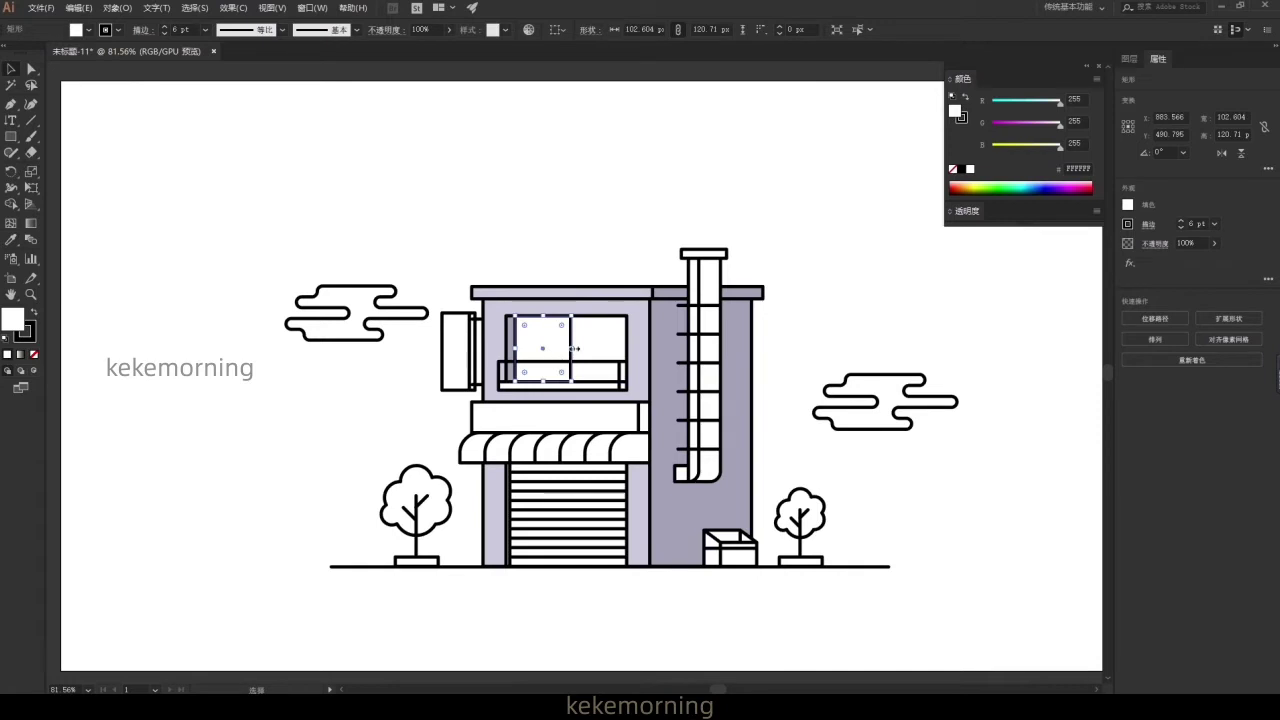
pyautogui.doubleClick(16, 322)
pyautogui.moveTo(1044, 384); pyautogui.dragTo(1044, 370)
pyautogui.click(938, 309)
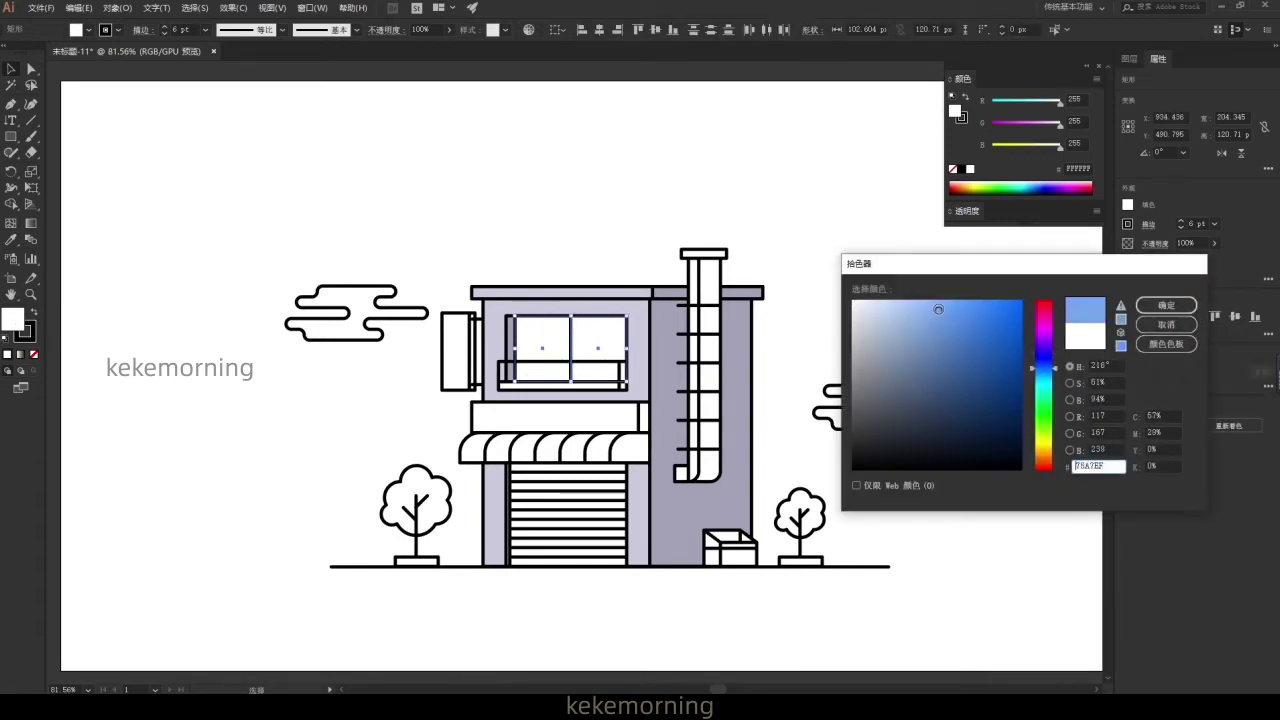
pyautogui.click(1166, 305)
# - Fill the band under the window with deep crimson #AF1243
pyautogui.click(626, 384)
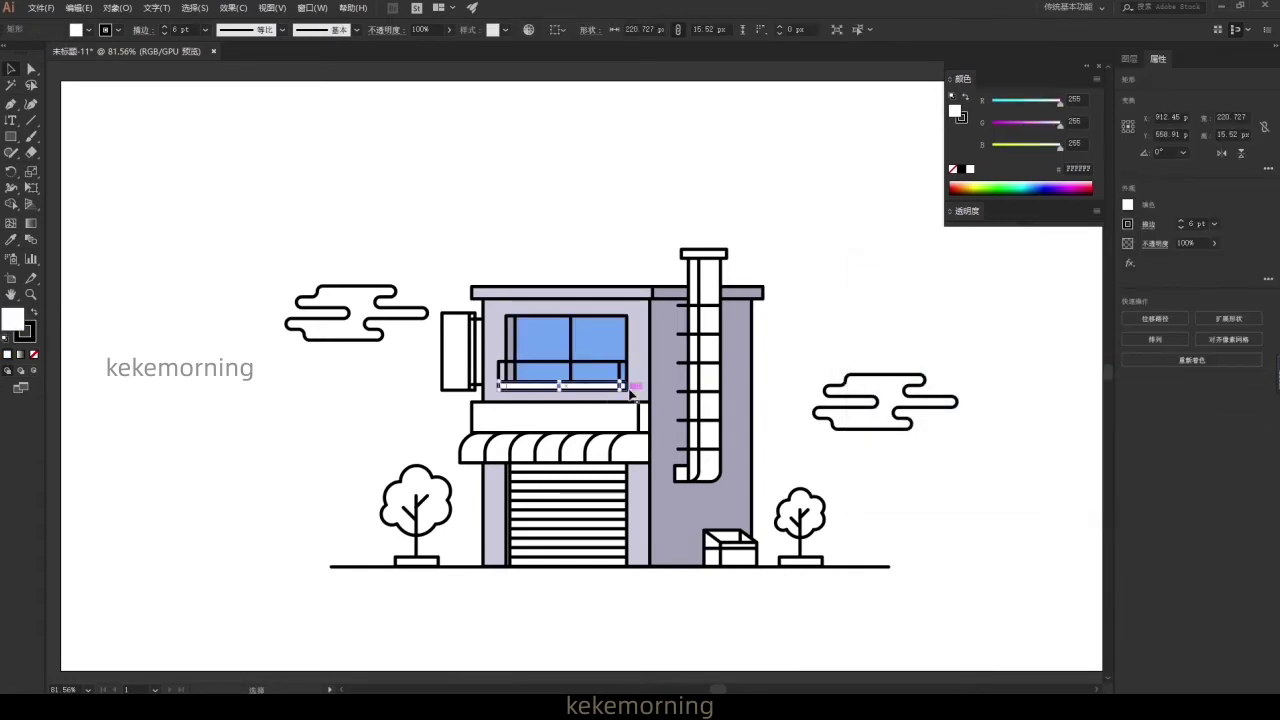
pyautogui.press('i')
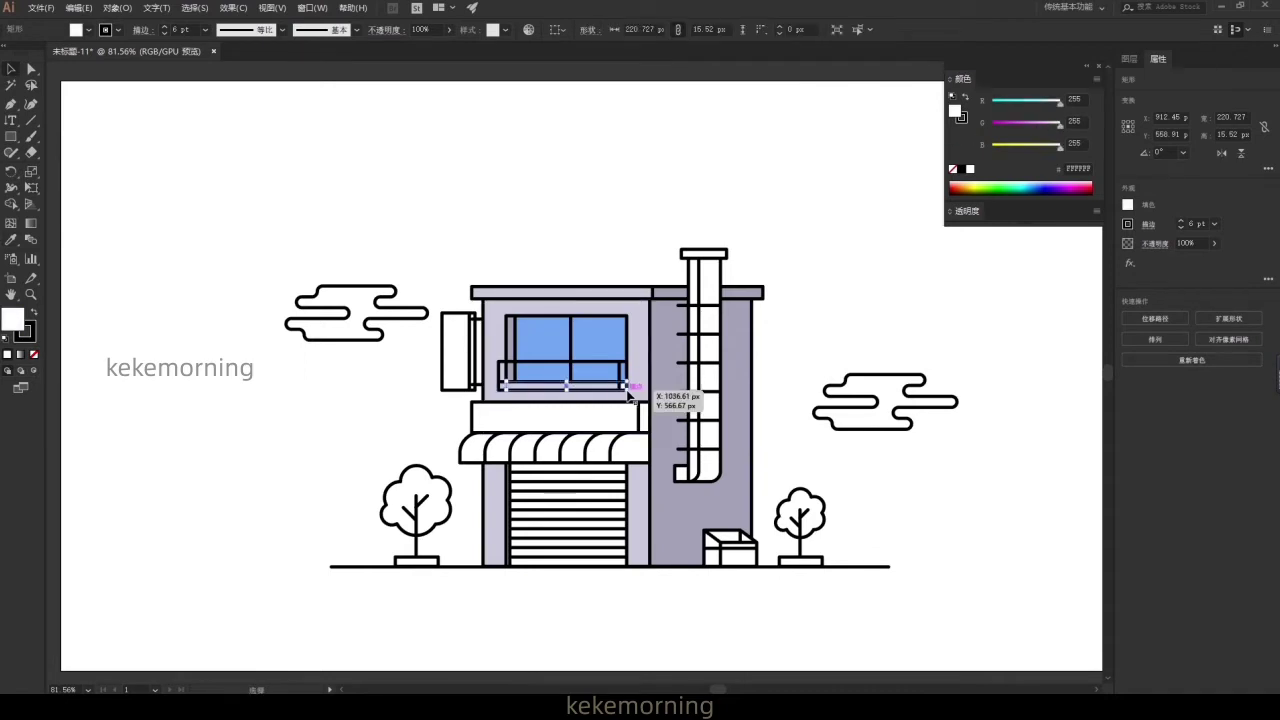
pyautogui.press('v')
pyautogui.click(597, 425)
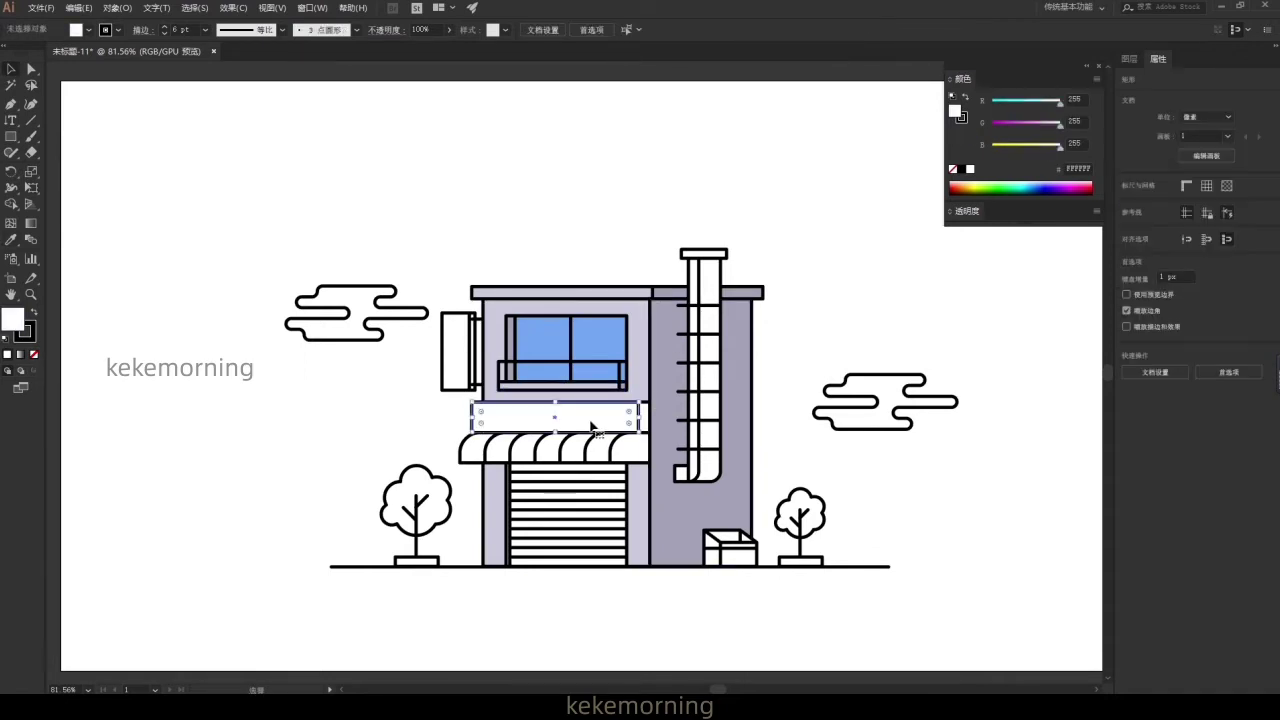
pyautogui.doubleClick(14, 320)
pyautogui.moveTo(1043, 330); pyautogui.dragTo(1043, 307)
pyautogui.click(998, 329)
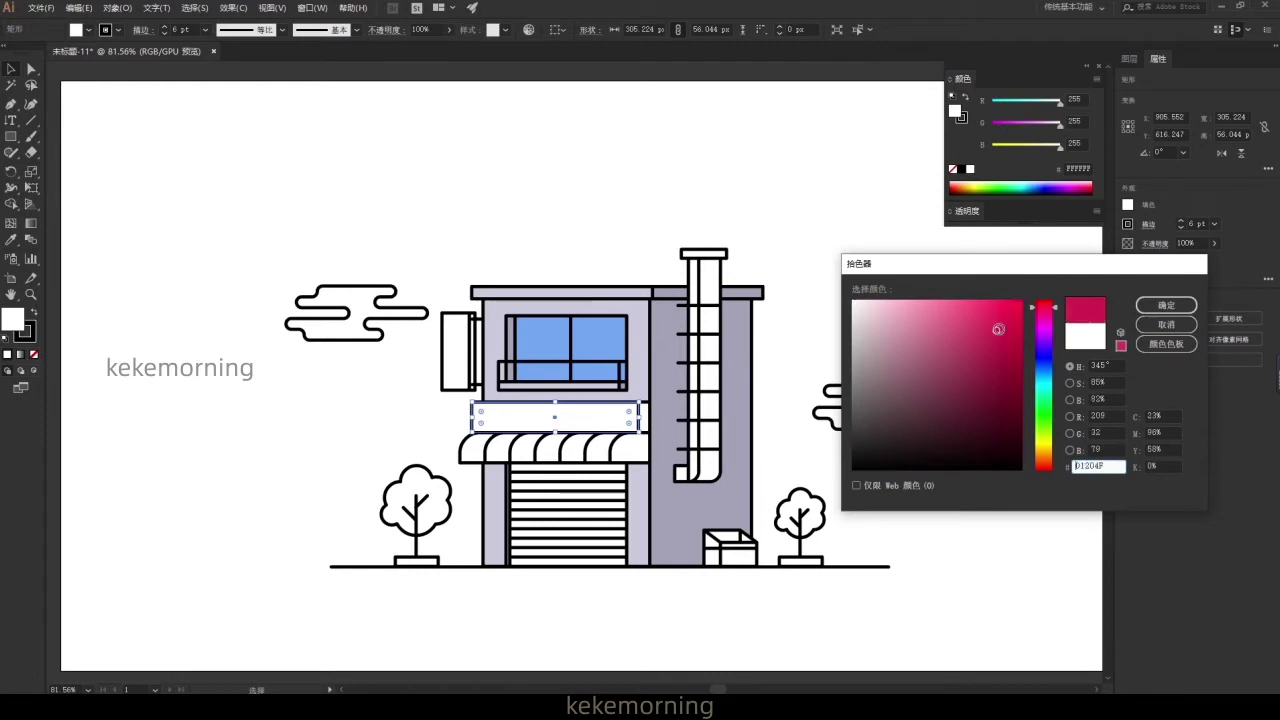
pyautogui.click(1166, 305)
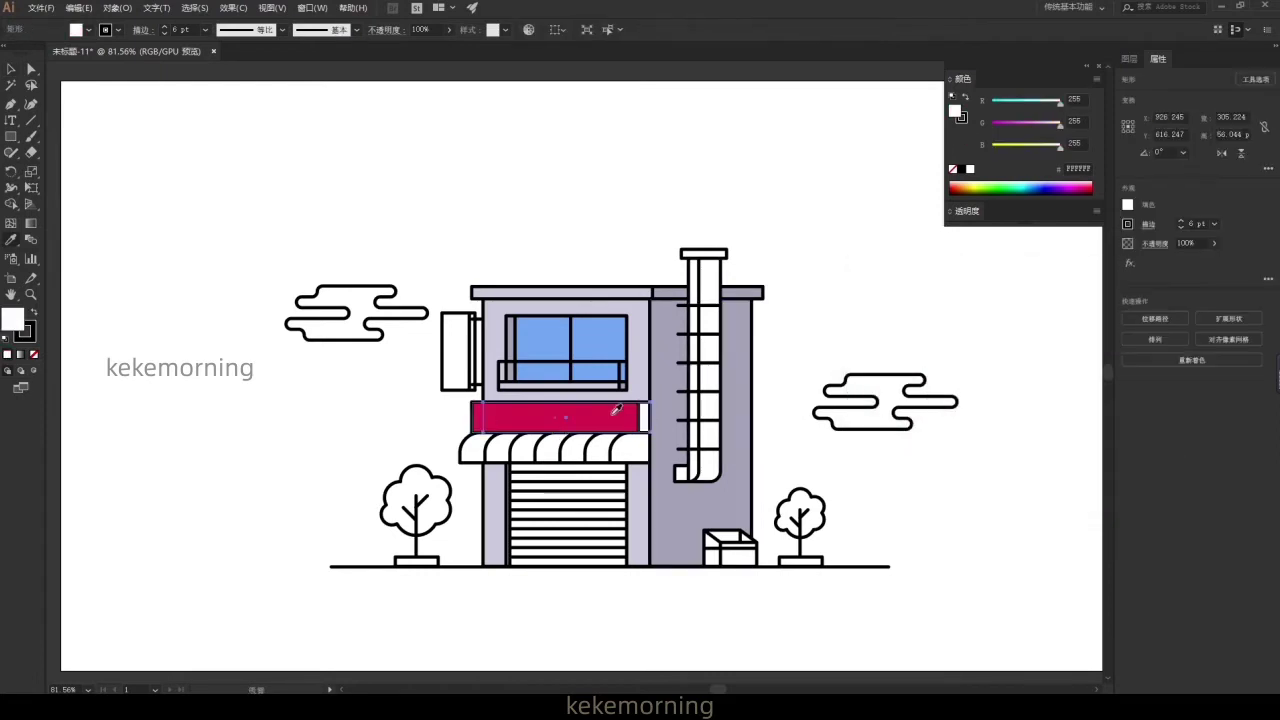
pyautogui.doubleClick(13, 320)
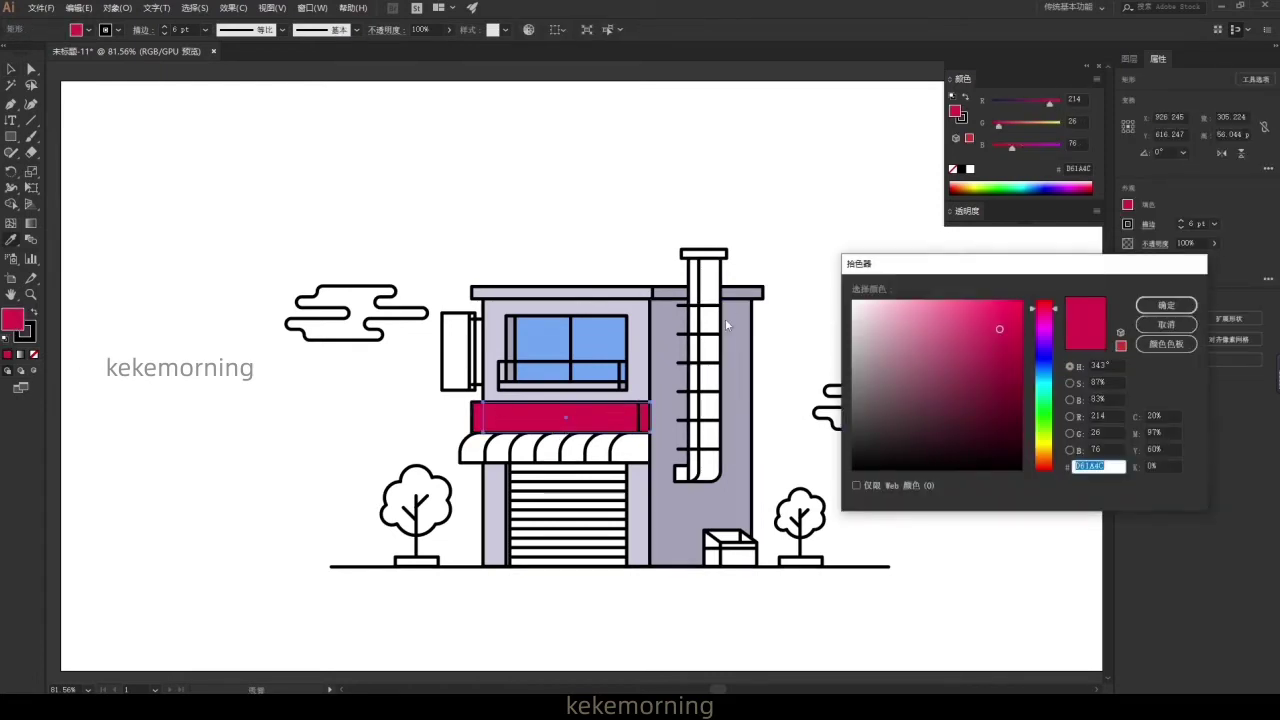
pyautogui.click(1005, 348)
pyautogui.click(1147, 310)
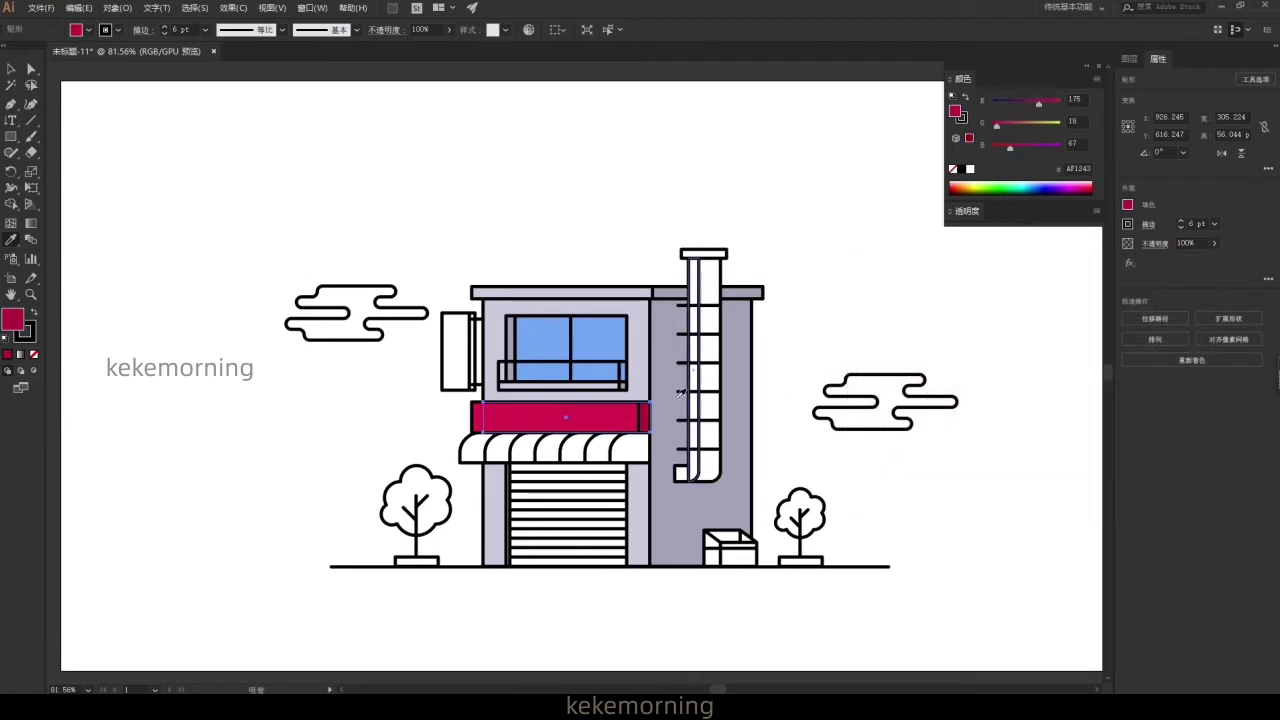
# - Eyedropper the band's crimson onto the hanging sign left of the window
pyautogui.click(449, 371)
pyautogui.press('i')
pyautogui.click(600, 418)
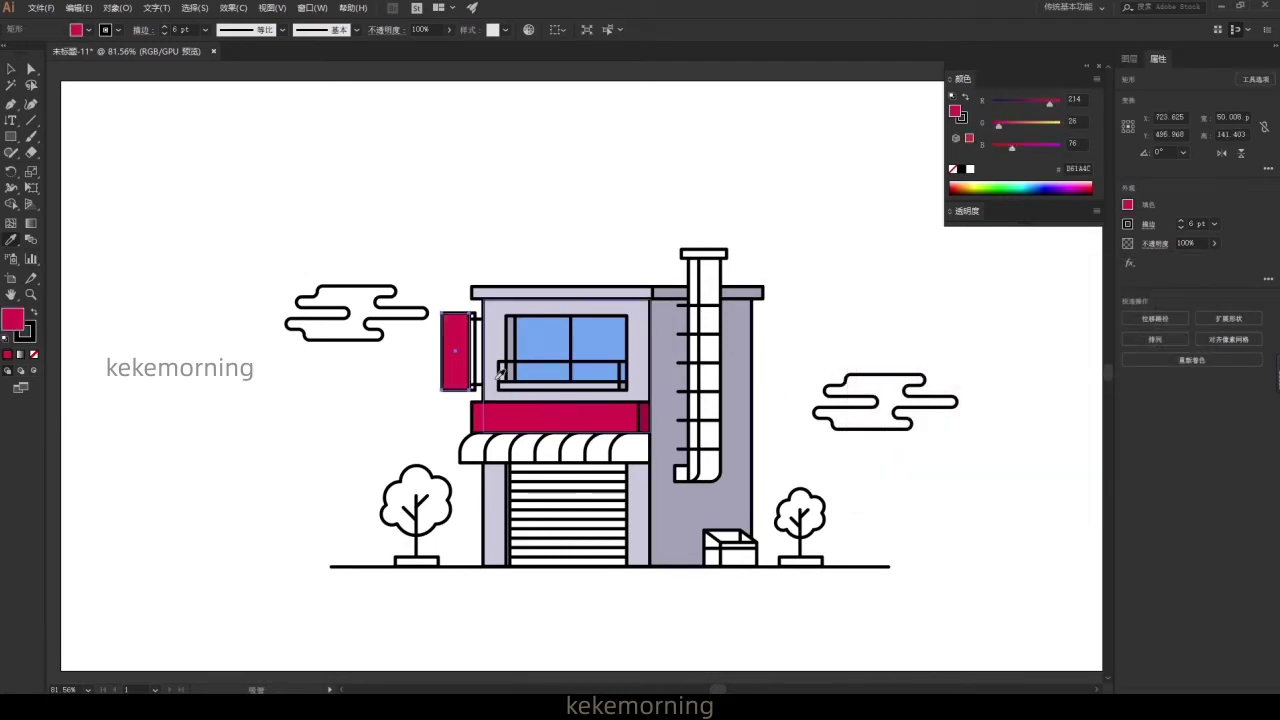
pyautogui.press('v')
pyautogui.click(478, 448)
# - Eyedropper crimson onto alternate awning segments
pyautogui.keyDown('shift'); pyautogui.click(523, 455); pyautogui.keyUp('shift')
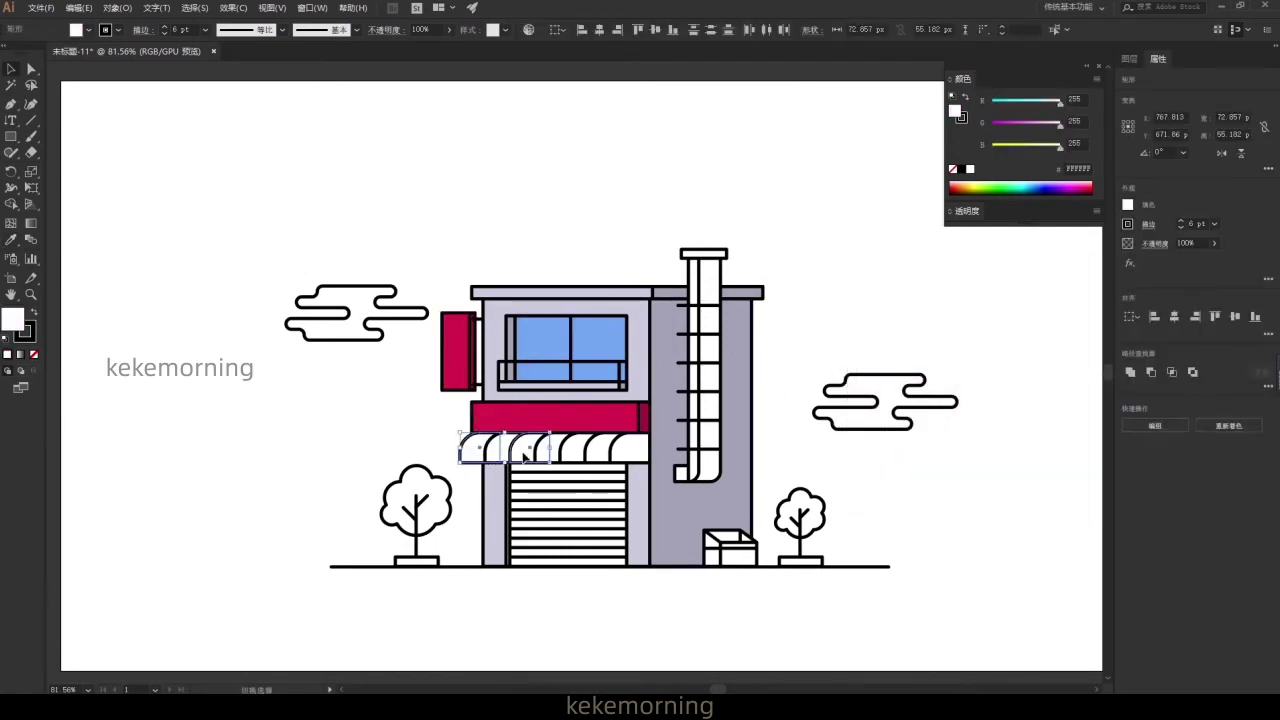
pyautogui.press('i')
pyautogui.click(580, 416)
pyautogui.keyDown('ctrl'); pyautogui.click(630, 450); pyautogui.keyUp('ctrl')
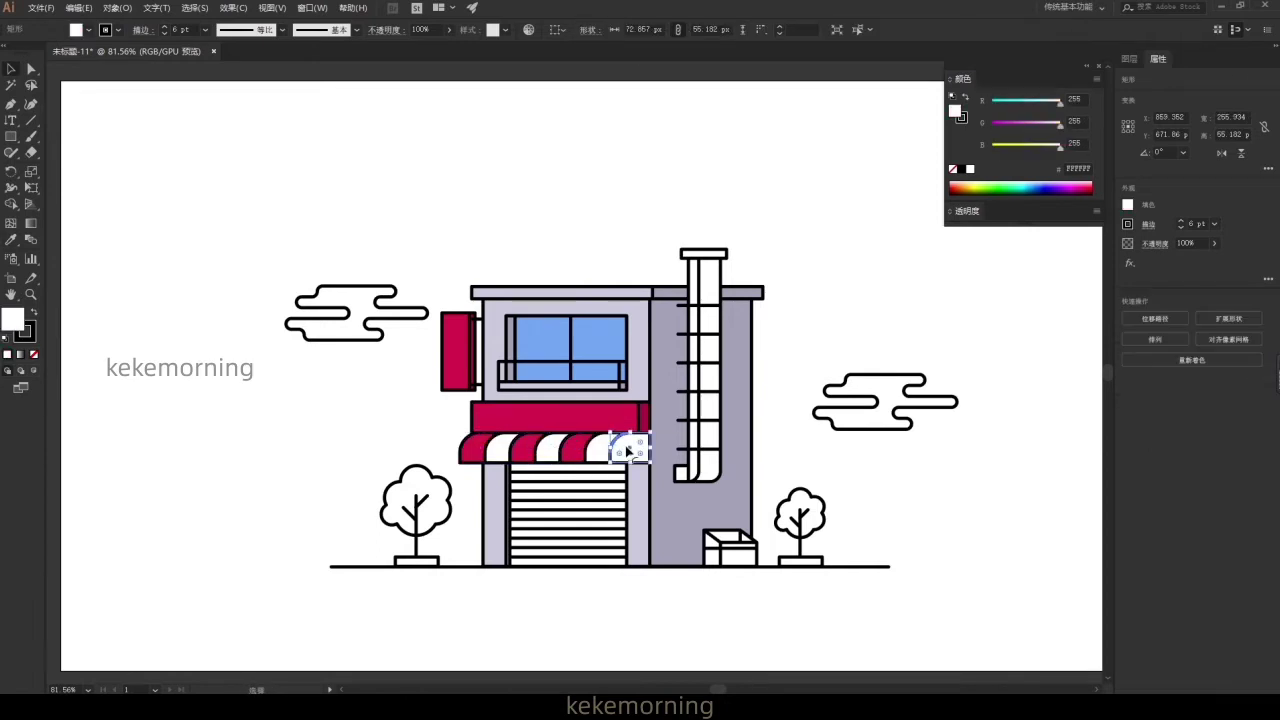
pyautogui.click(648, 420)
pyautogui.press('v')
# - Fill the three remaining white awning stripes light peach
pyautogui.click(605, 450)
pyautogui.keyDown('shift'); pyautogui.click(553, 450); pyautogui.keyUp('shift')
pyautogui.keyDown('shift'); pyautogui.click(502, 453); pyautogui.keyUp('shift')
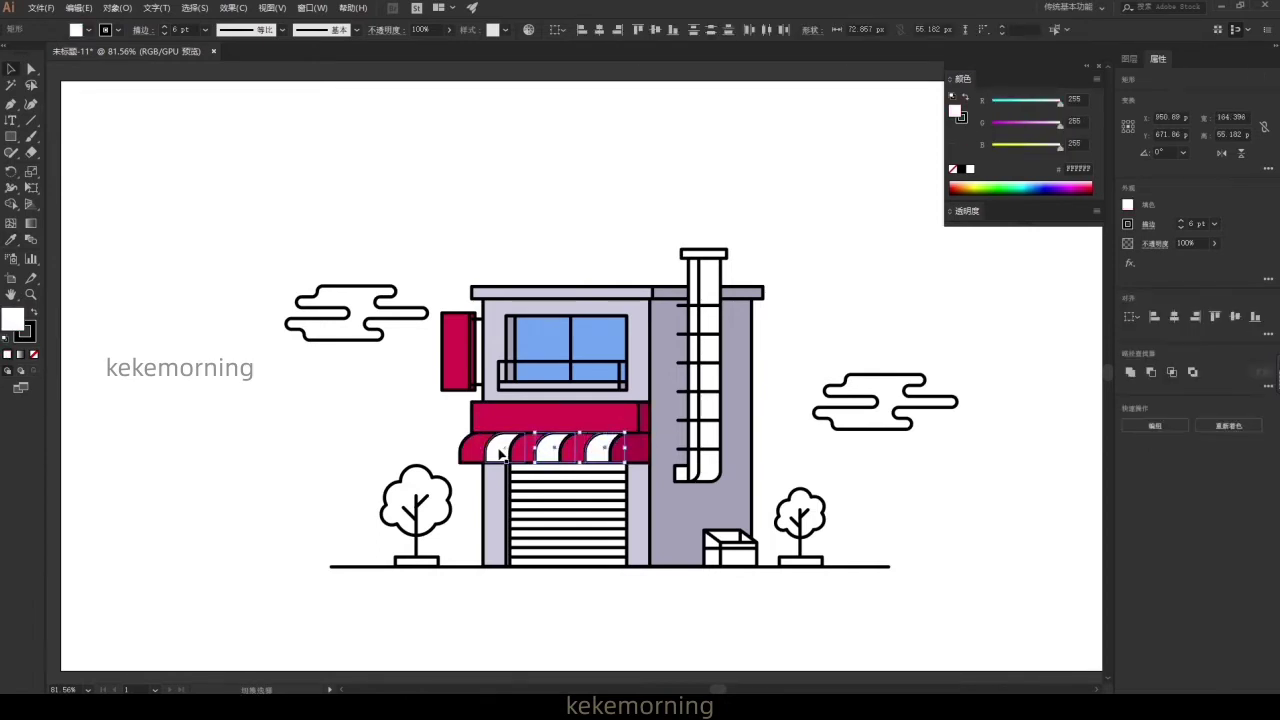
pyautogui.doubleClick(12, 318)
pyautogui.moveTo(1044, 445); pyautogui.dragTo(1048, 460)
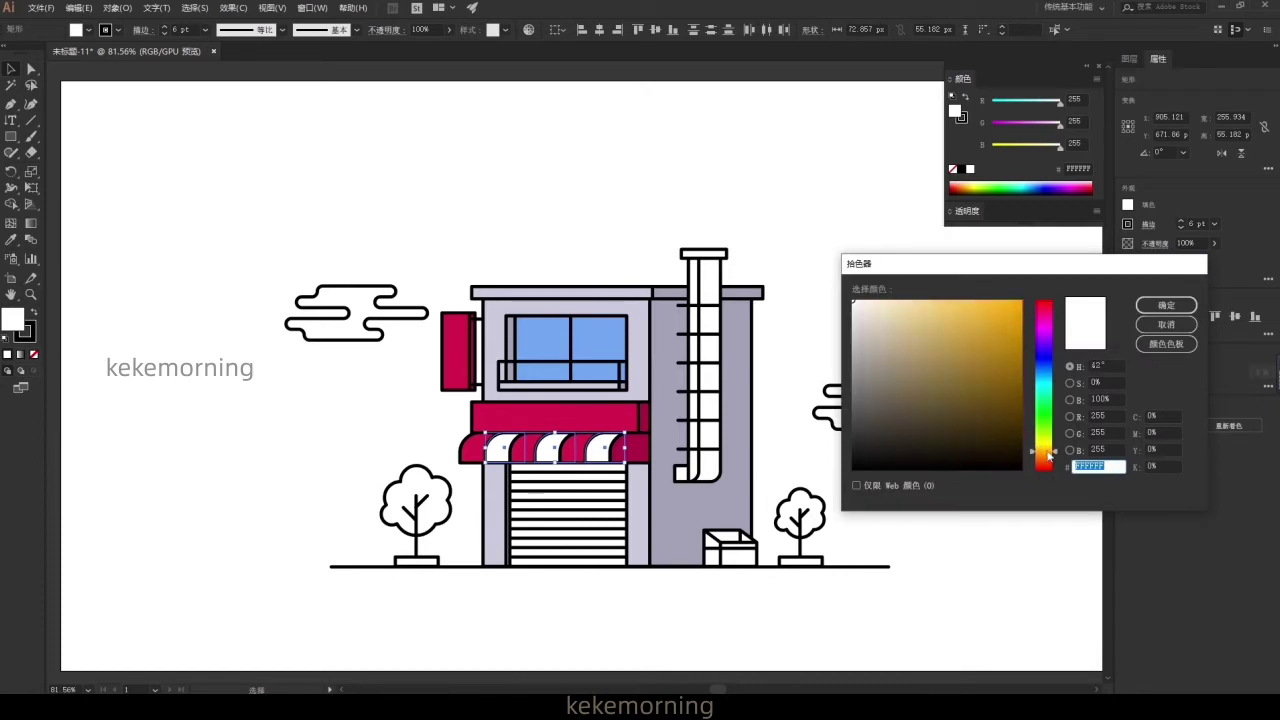
pyautogui.click(896, 300)
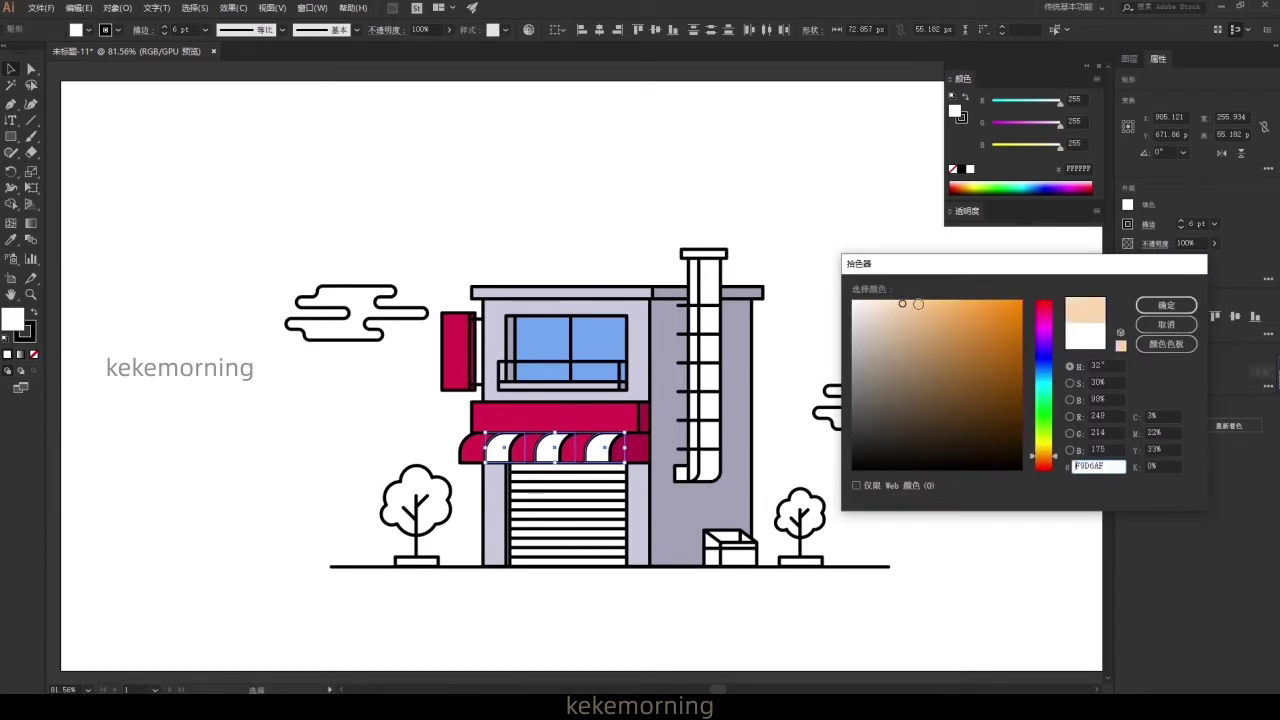
pyautogui.click(1166, 305)
# - Fill the chimney pipe and its inner part light blue-grey
pyautogui.click(691, 450)
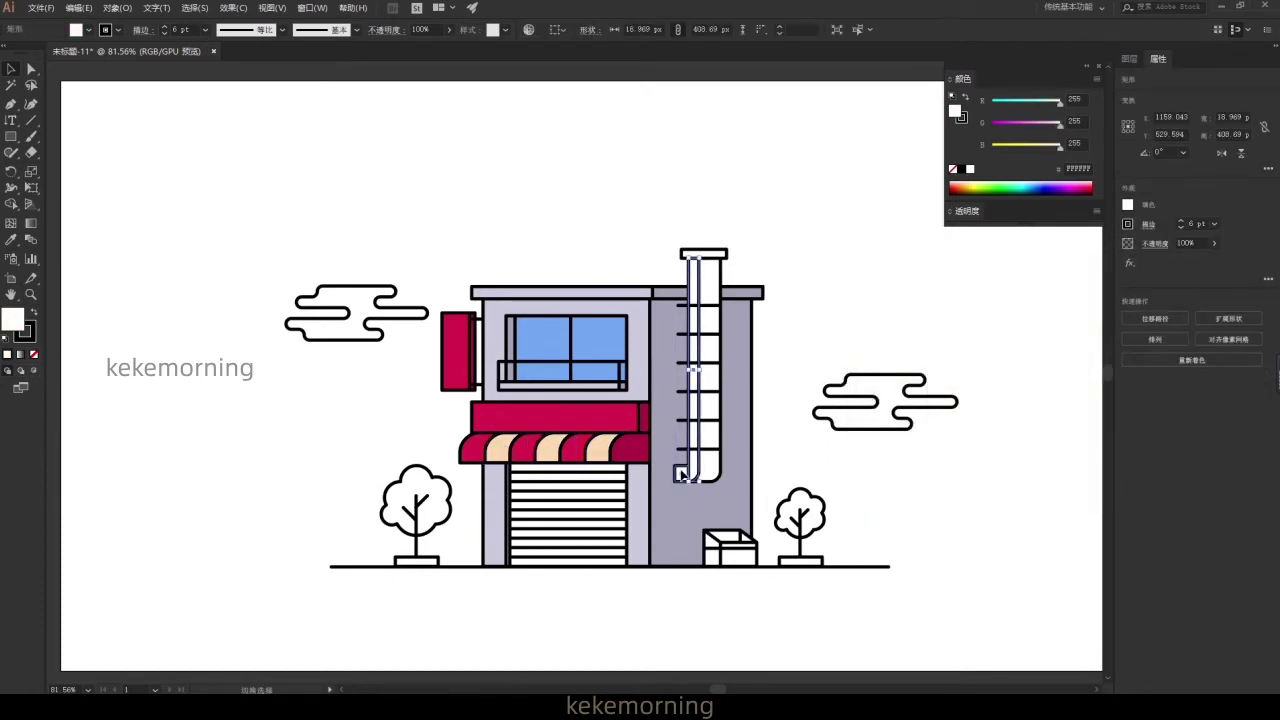
pyautogui.keyDown('shift'); pyautogui.click(681, 473); pyautogui.keyUp('shift')
pyautogui.doubleClick(13, 318)
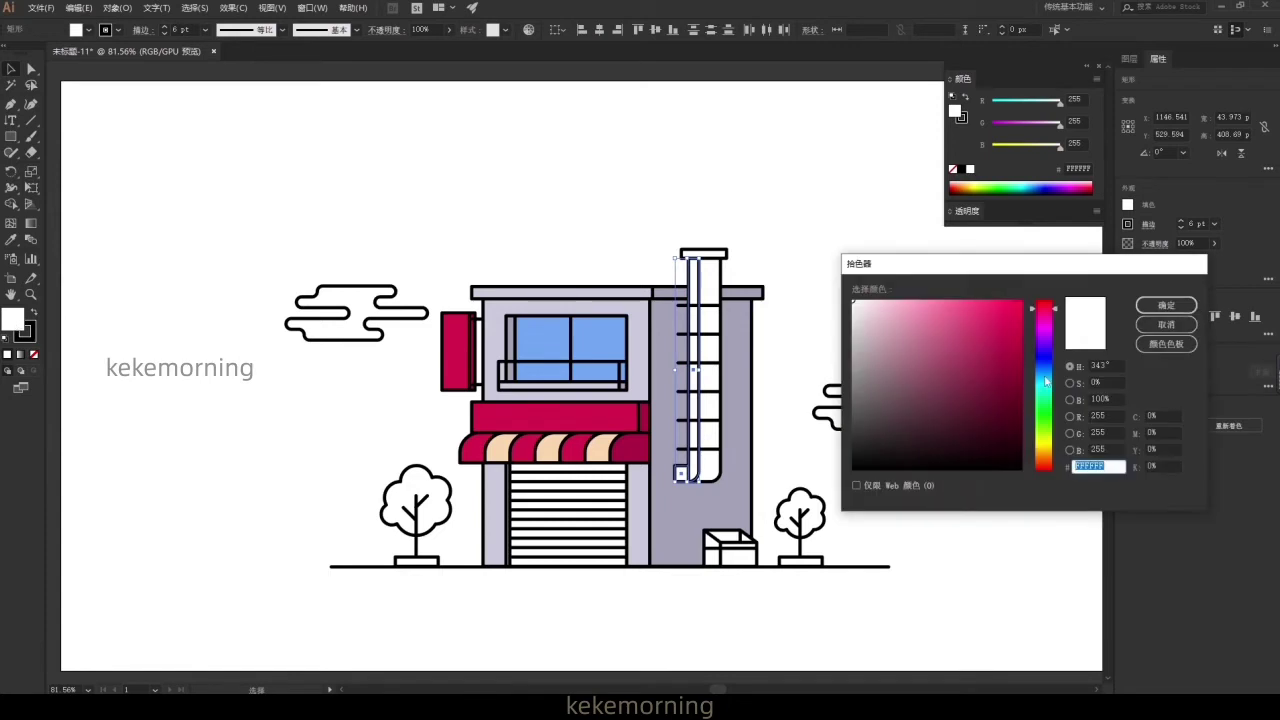
pyautogui.moveTo(1048, 381); pyautogui.dragTo(1044, 366)
pyautogui.click(895, 322)
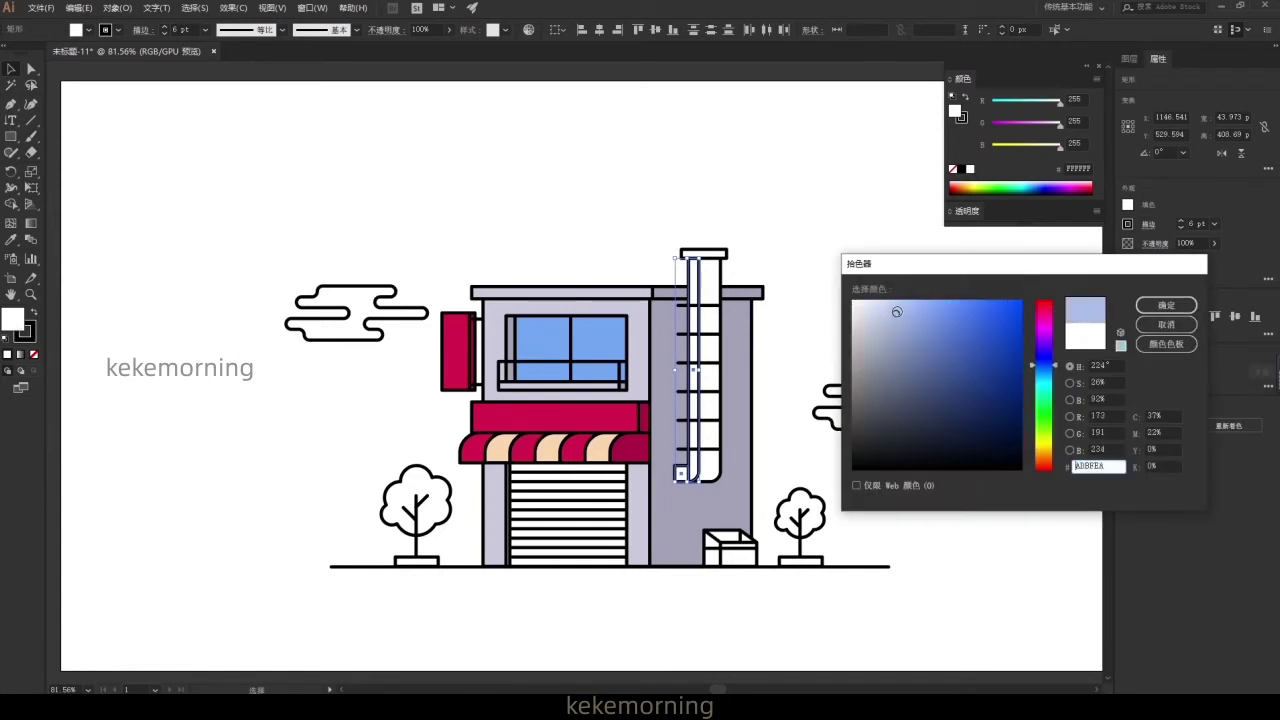
pyautogui.click(1152, 311)
# - Give the outer chimney pipe a darker slate-blue fill
pyautogui.click(717, 266)
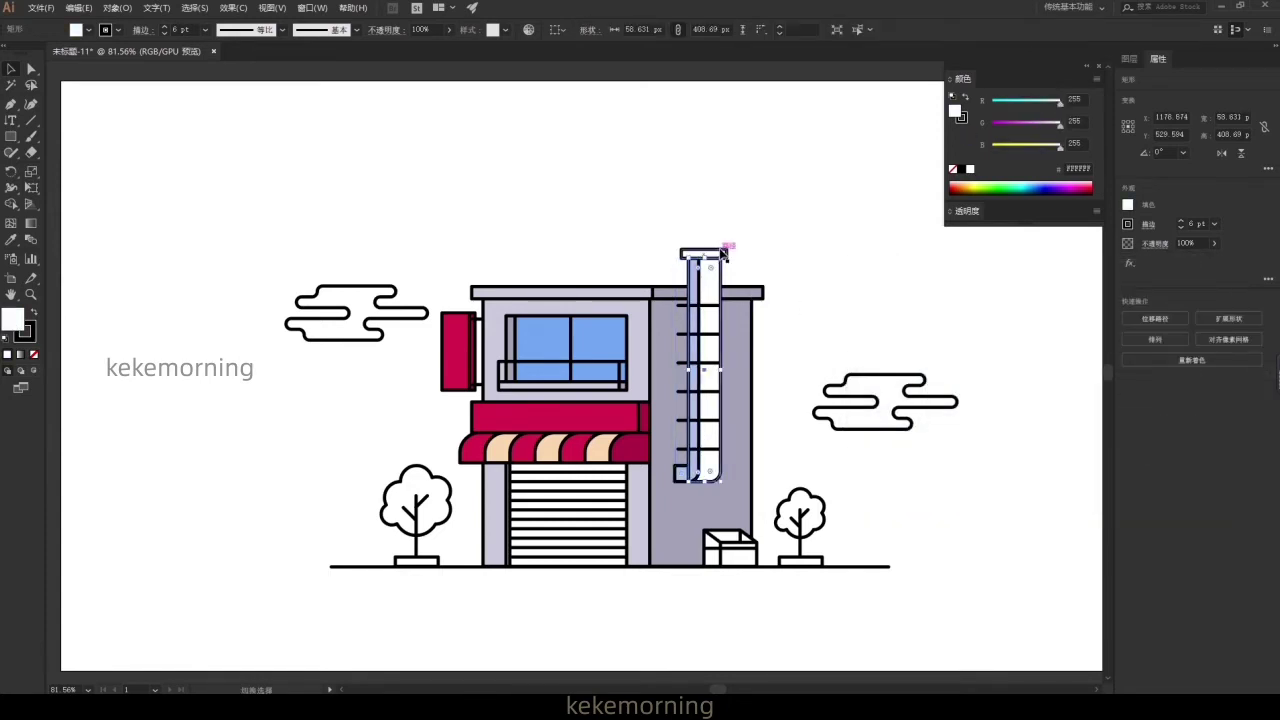
pyautogui.press('i')
pyautogui.click(688, 296)
pyautogui.doubleClick(8, 326)
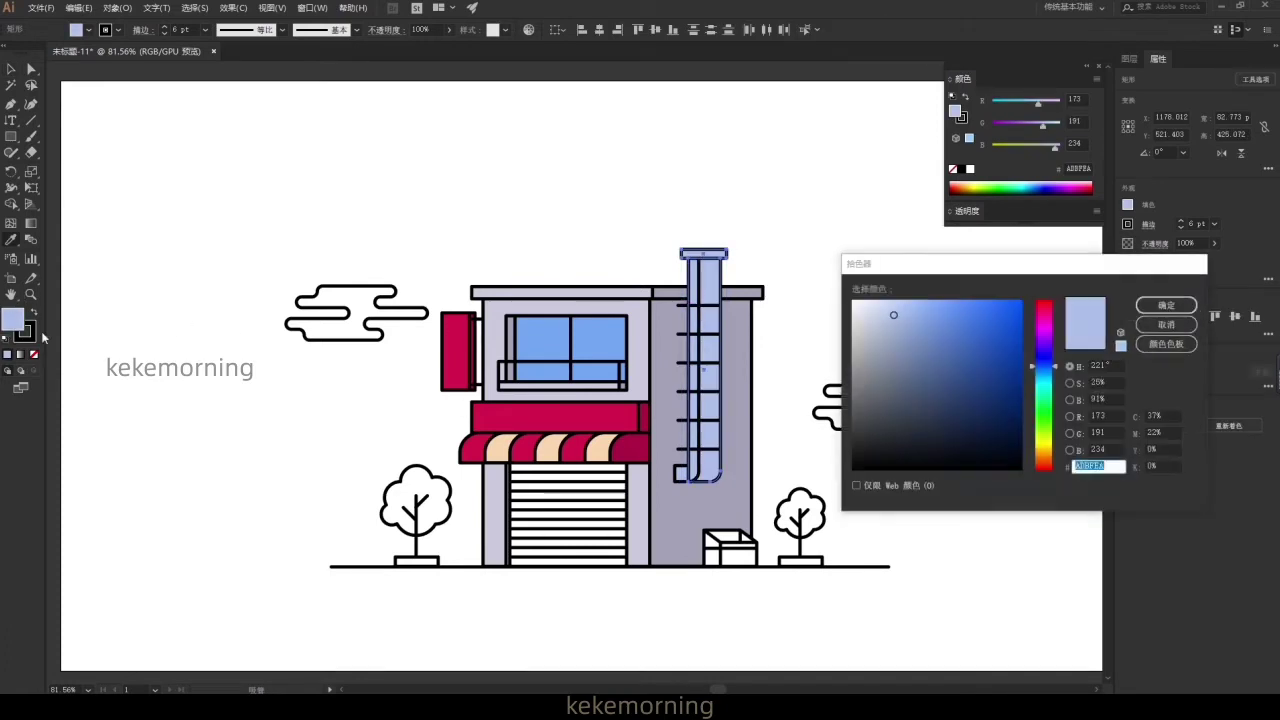
pyautogui.click(905, 348)
pyautogui.click(1160, 306)
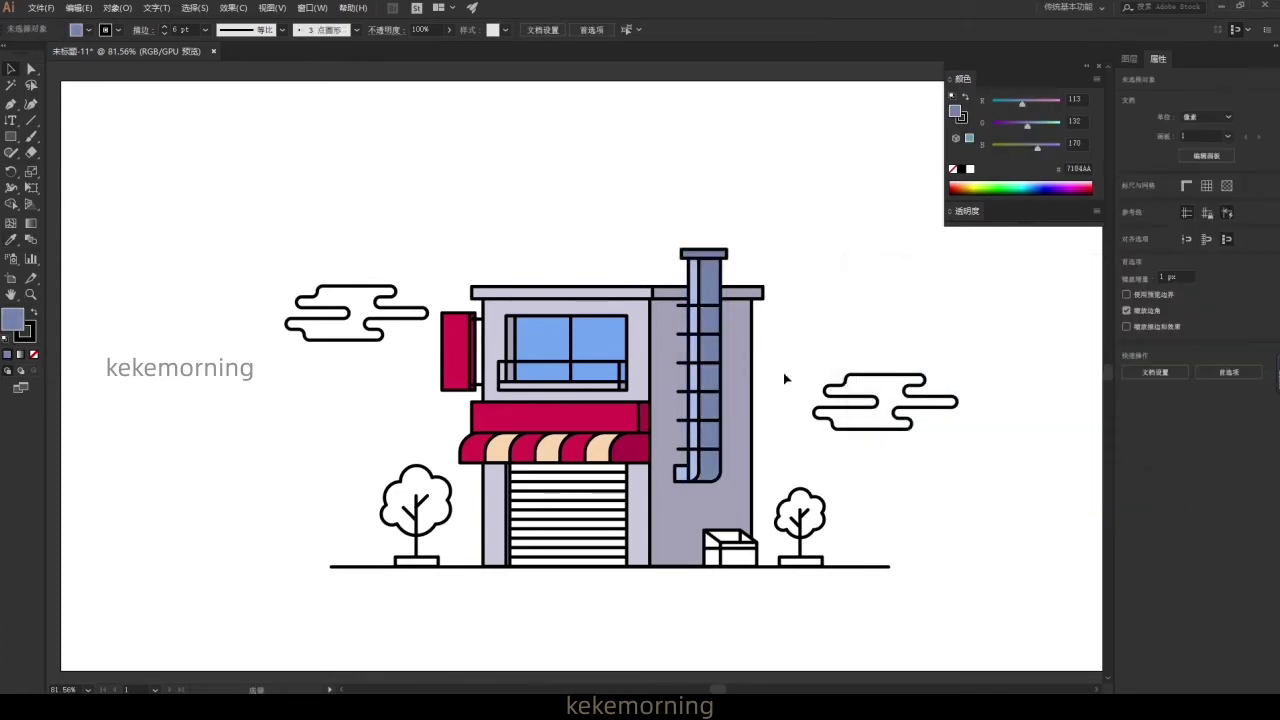
pyautogui.click(634, 296)
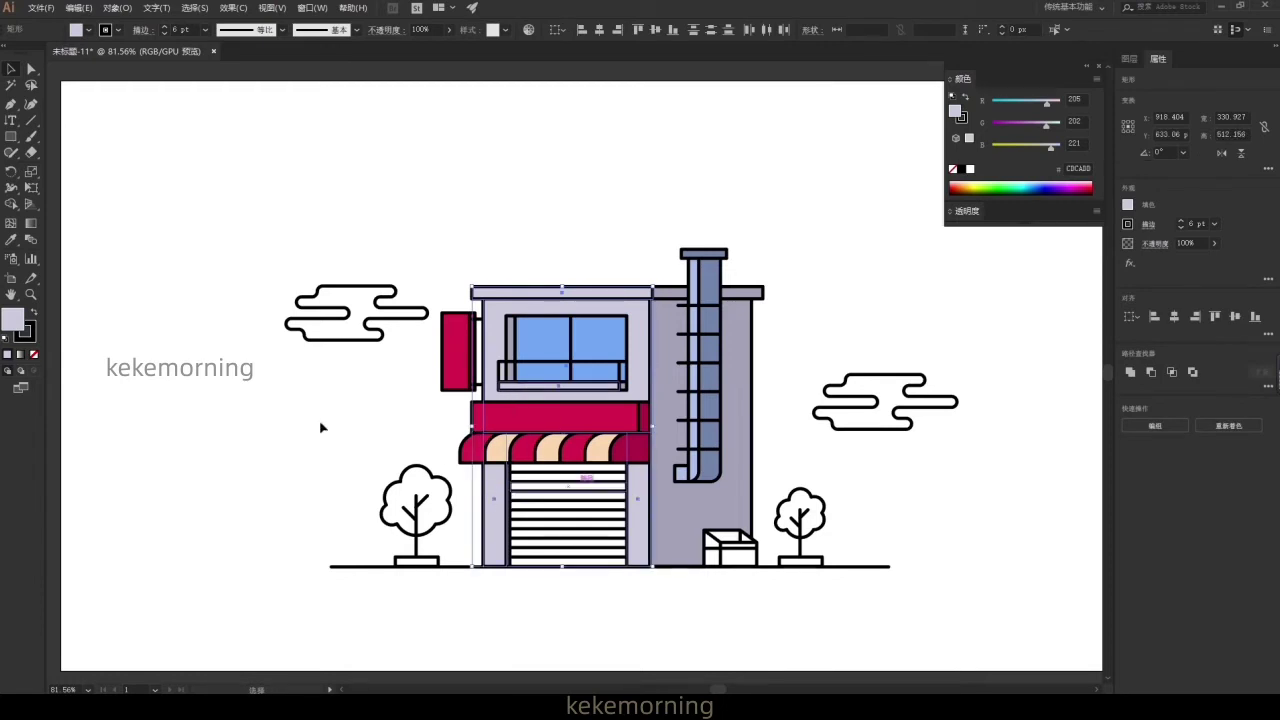
# - Lighten the building front to pale lavender-grey E3E2ED
pyautogui.doubleClick(14, 320)
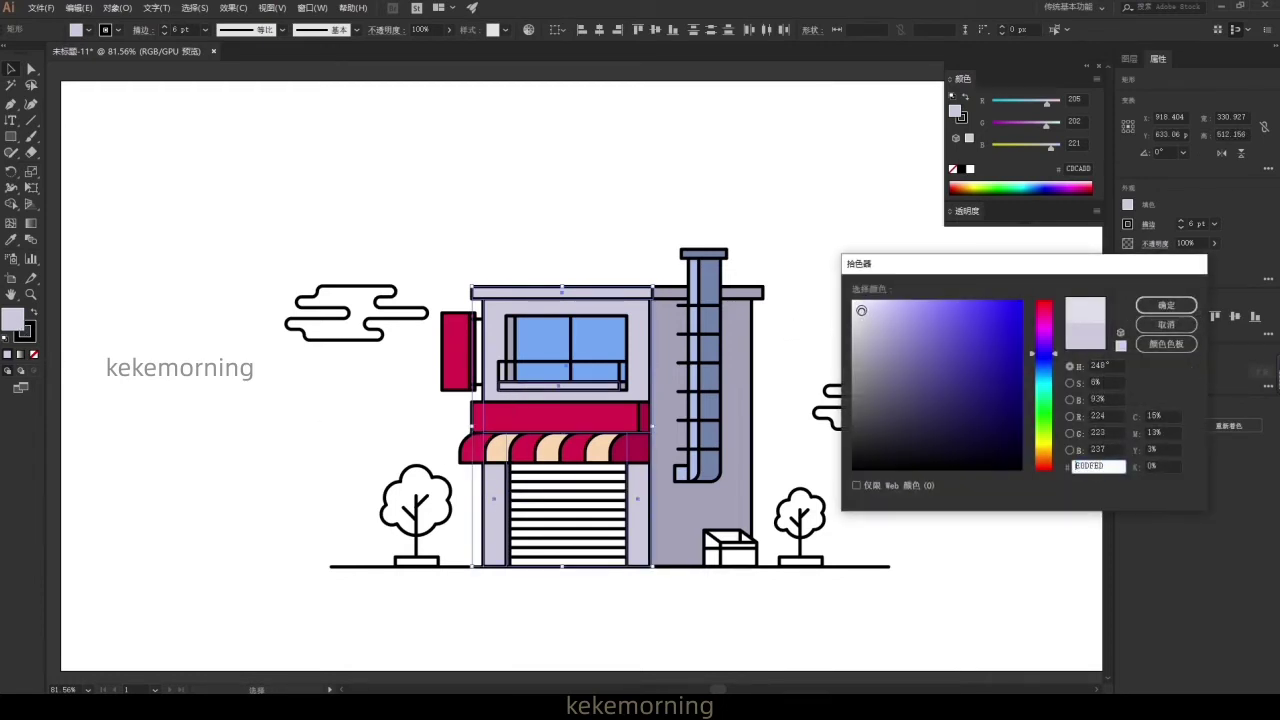
pyautogui.click(1163, 306)
pyautogui.click(800, 336)
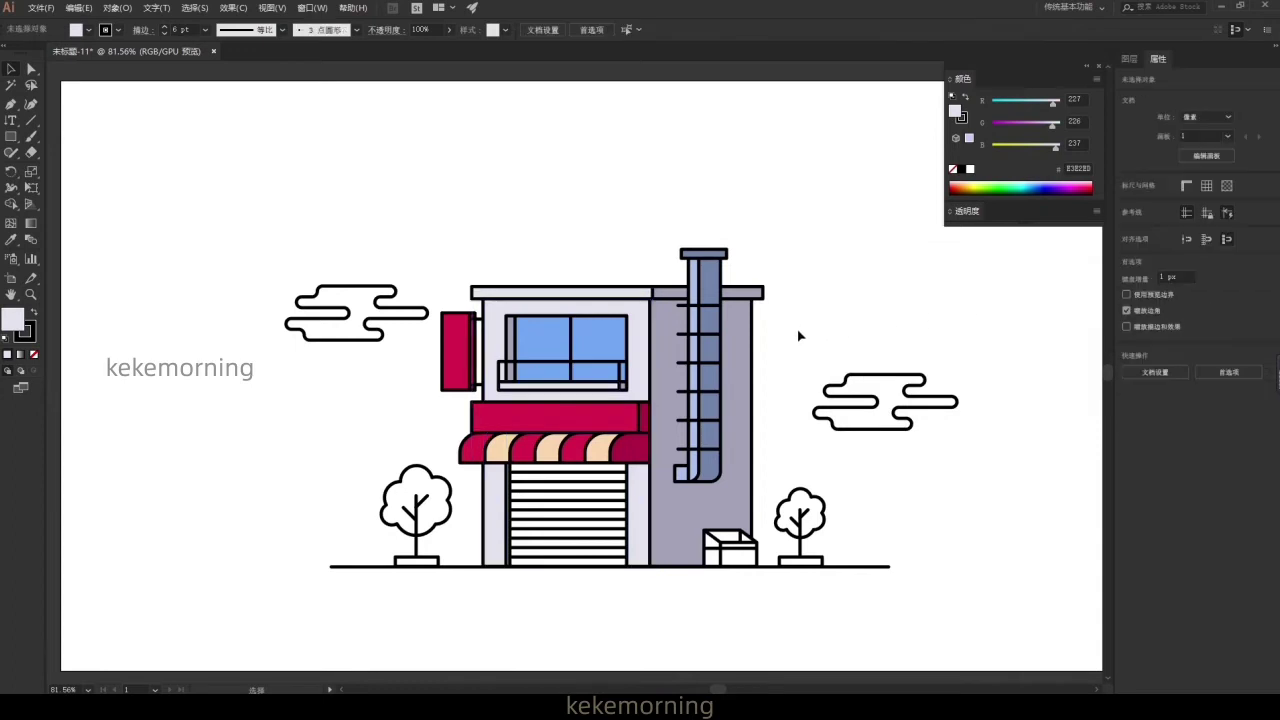
# - Fill both tree crowns mint green 47EAB4
pyautogui.click(450, 508)
pyautogui.keyDown('shift'); pyautogui.click(800, 510); pyautogui.keyUp('shift')
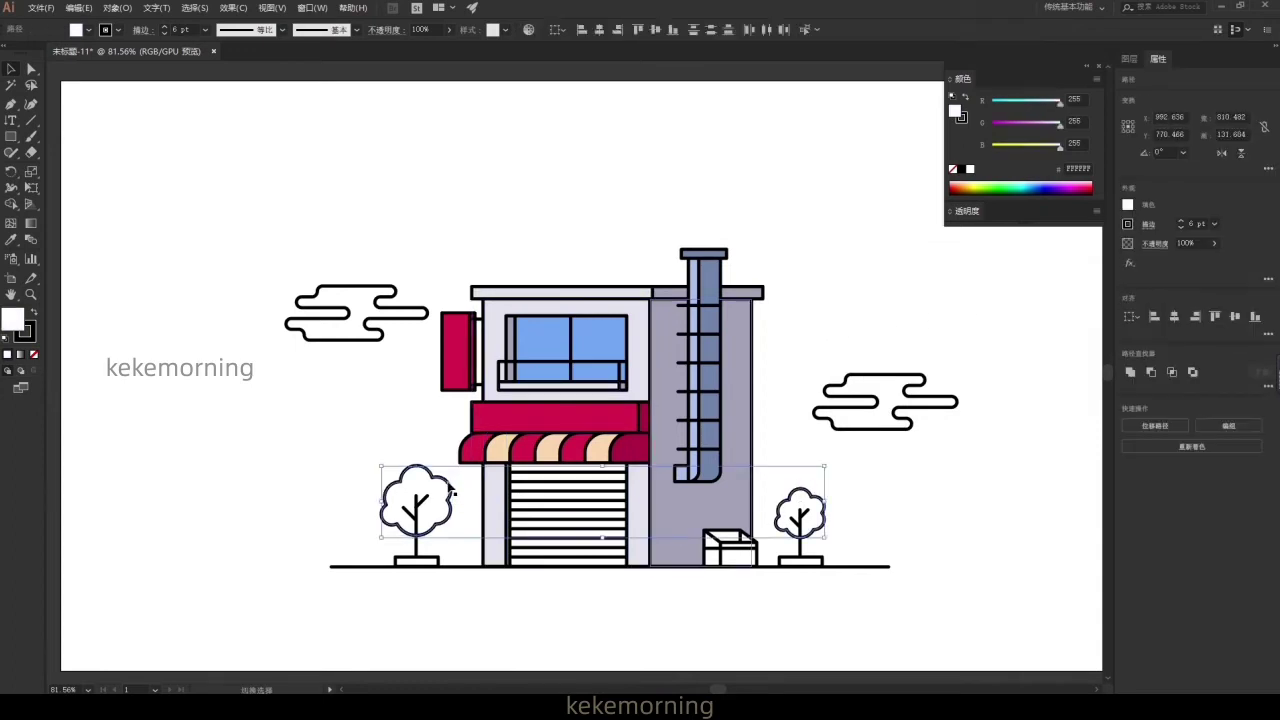
pyautogui.doubleClick(14, 320)
pyautogui.write('47EAB4')
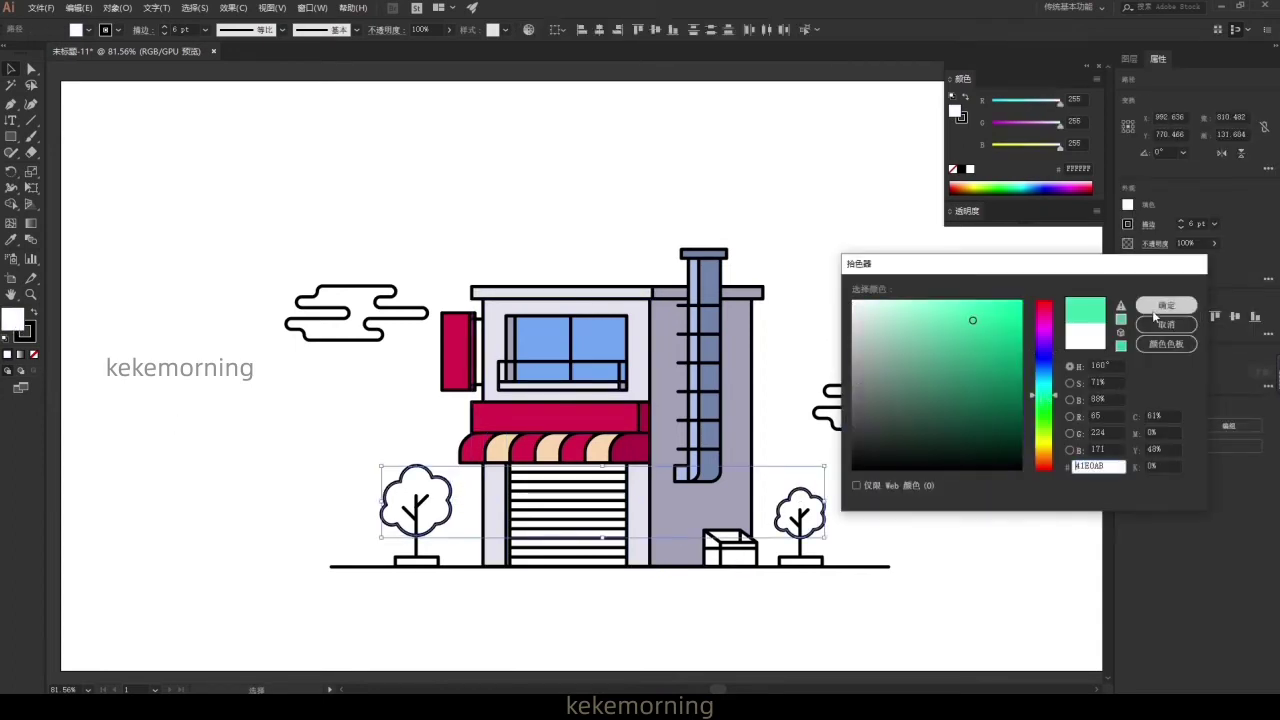
pyautogui.click(1163, 306)
# - Copy the crimson fill onto both tree pots
pyautogui.click(966, 391)
pyautogui.click(790, 562)
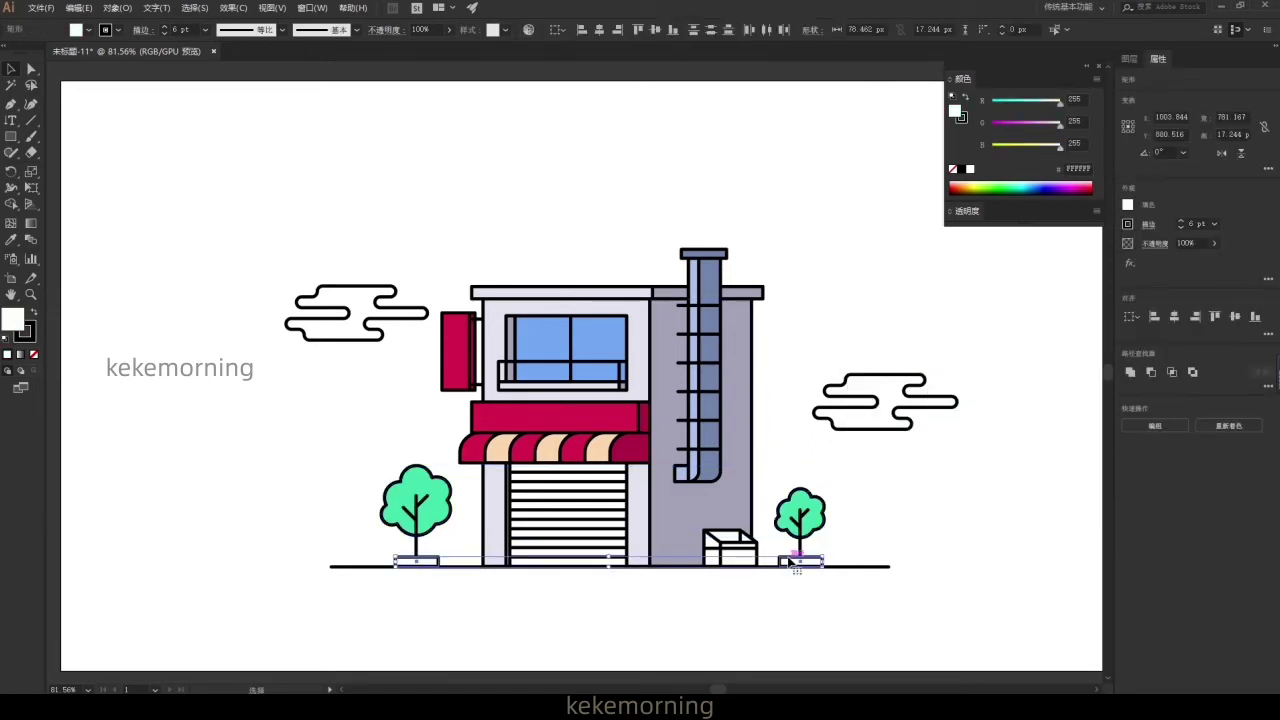
pyautogui.click(555, 418)
pyautogui.click(767, 565)
# - Fill the box at the foot of the wall dark green
pyautogui.click(722, 536)
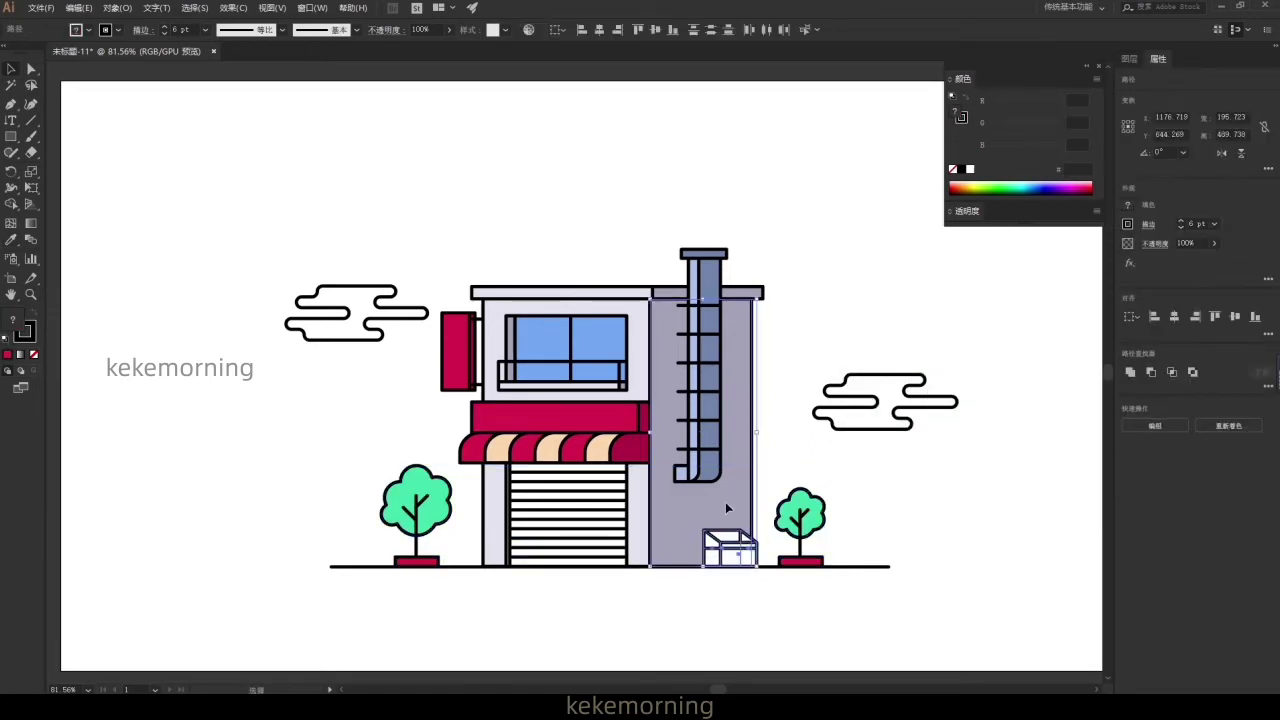
pyautogui.doubleClick(11, 321)
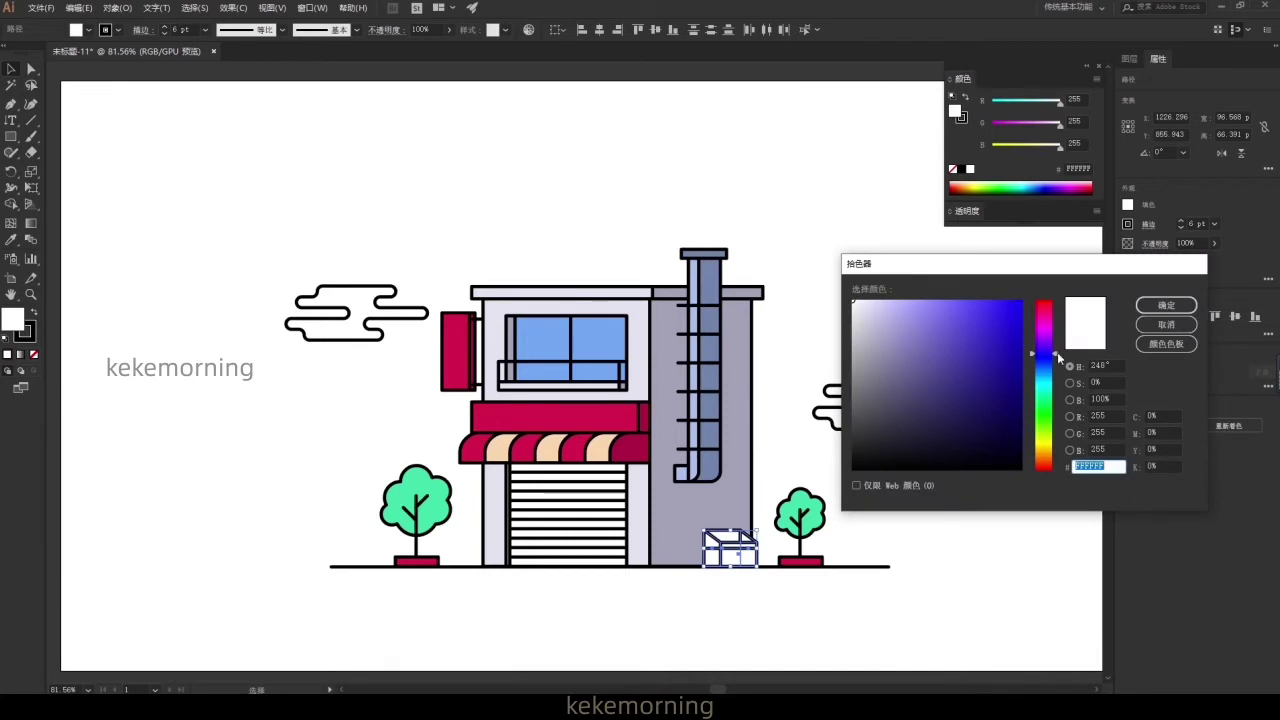
pyautogui.moveTo(1057, 352); pyautogui.dragTo(1055, 384)
pyautogui.moveTo(971, 401); pyautogui.dragTo(991, 395)
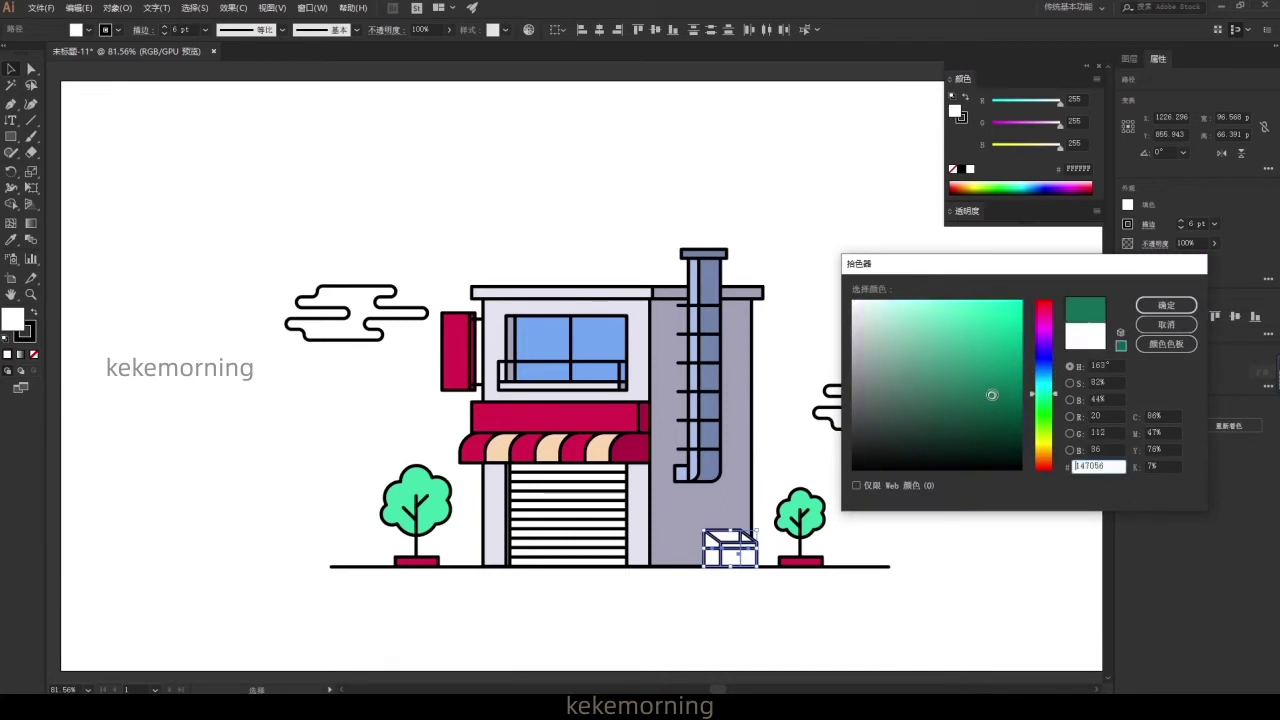
pyautogui.click(1153, 306)
pyautogui.click(812, 449)
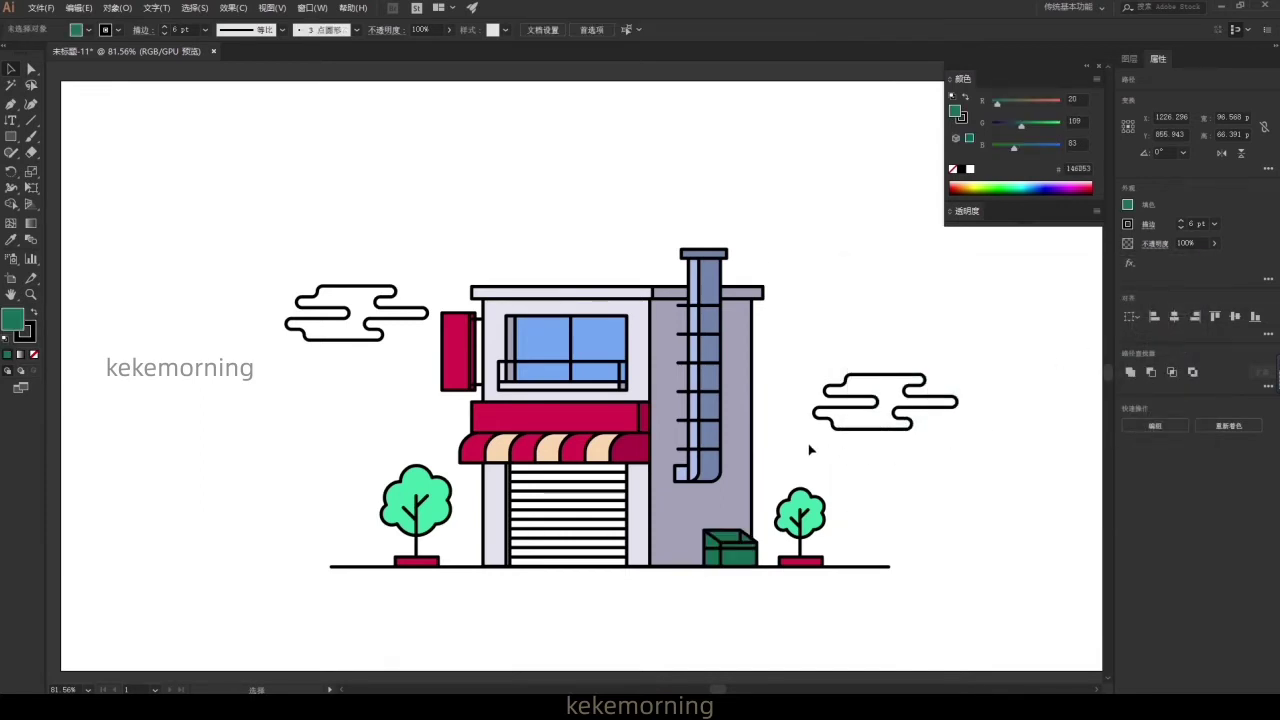
pyautogui.click(730, 548)
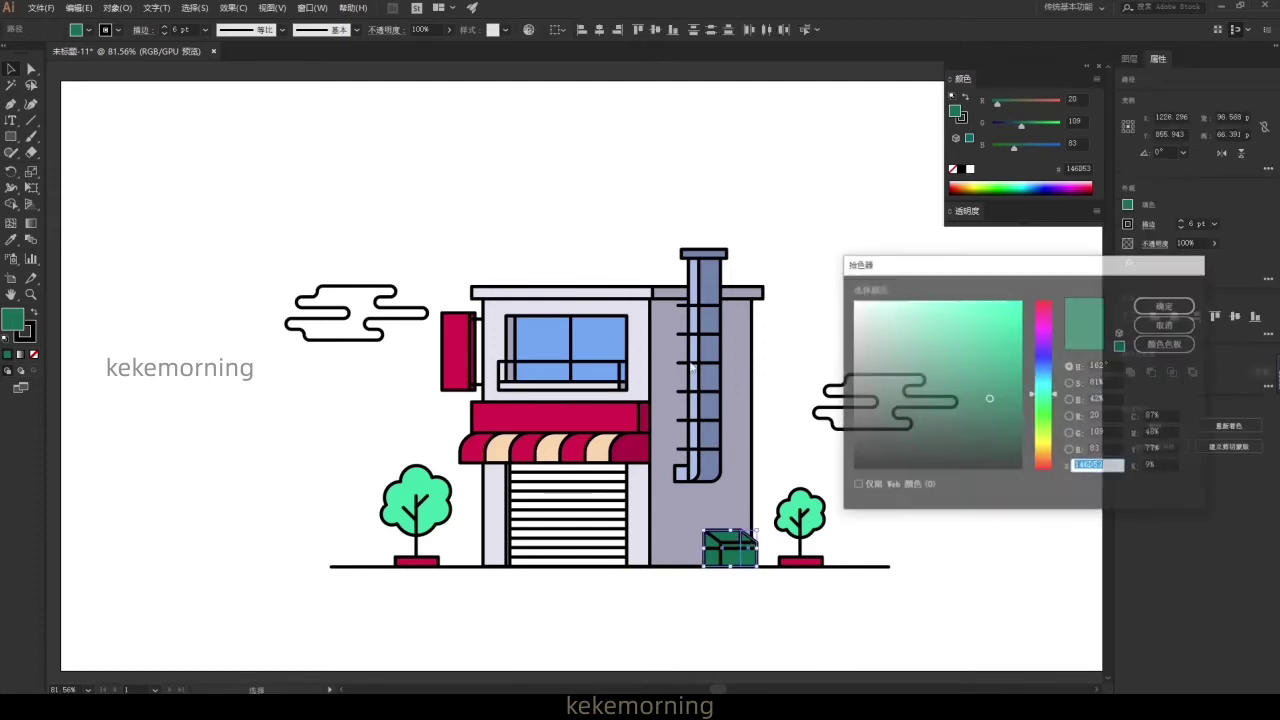
pyautogui.doubleClick(955, 110)
pyautogui.click(1166, 305)
# - Give the front face of the box a lighter green
pyautogui.click(711, 548)
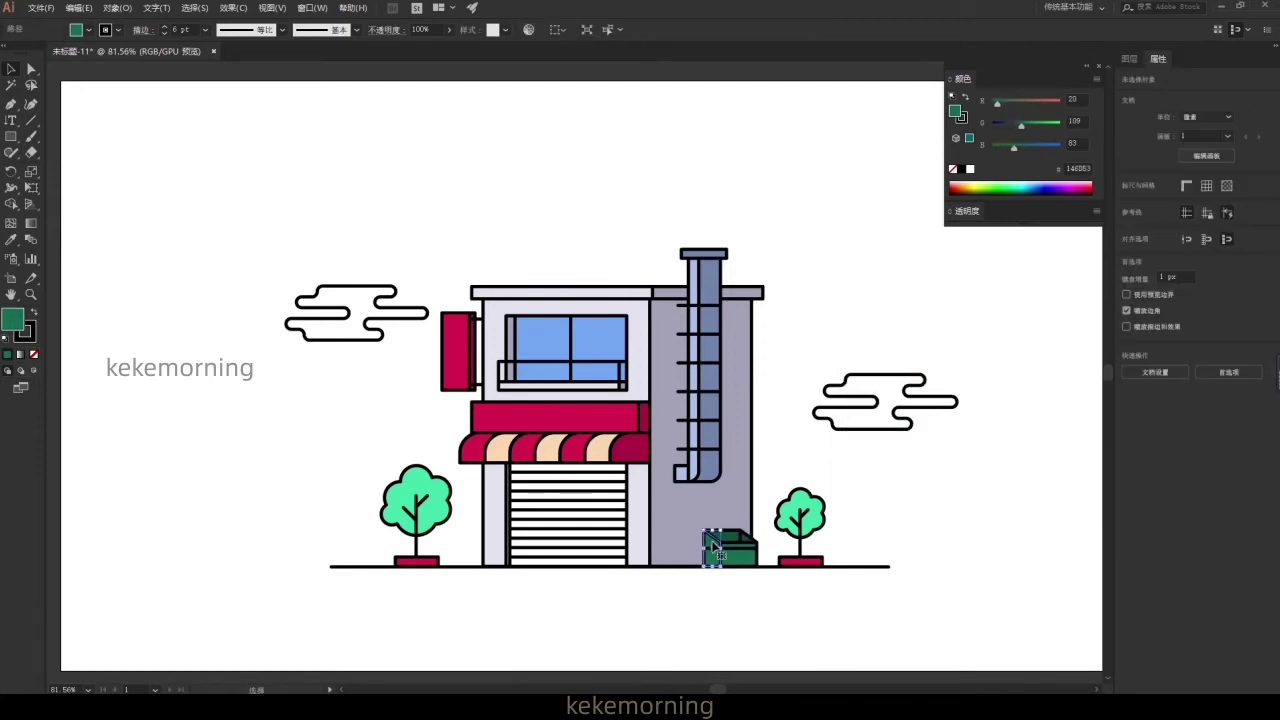
pyautogui.doubleClick(12, 318)
pyautogui.moveTo(987, 397); pyautogui.dragTo(967, 374)
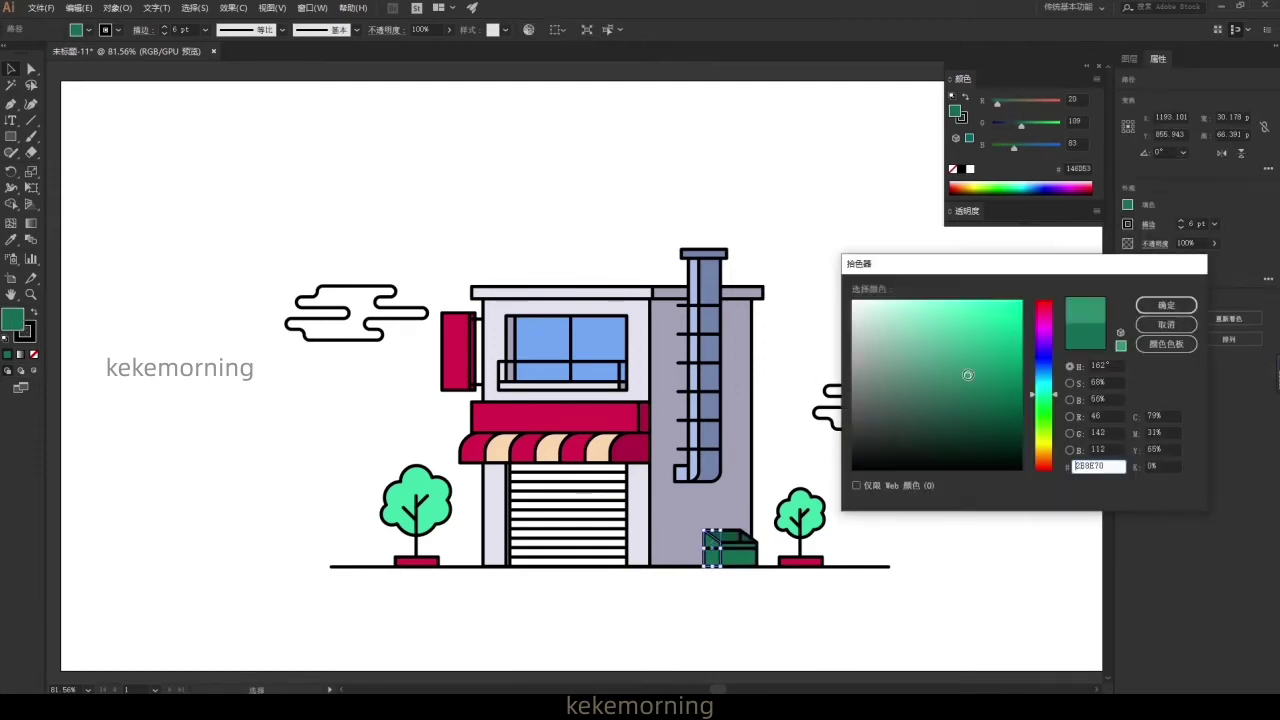
pyautogui.click(1158, 305)
pyautogui.click(11, 120)
# - Add the vertical shop-name text and move it onto the red sign board
pyautogui.click(284, 423)
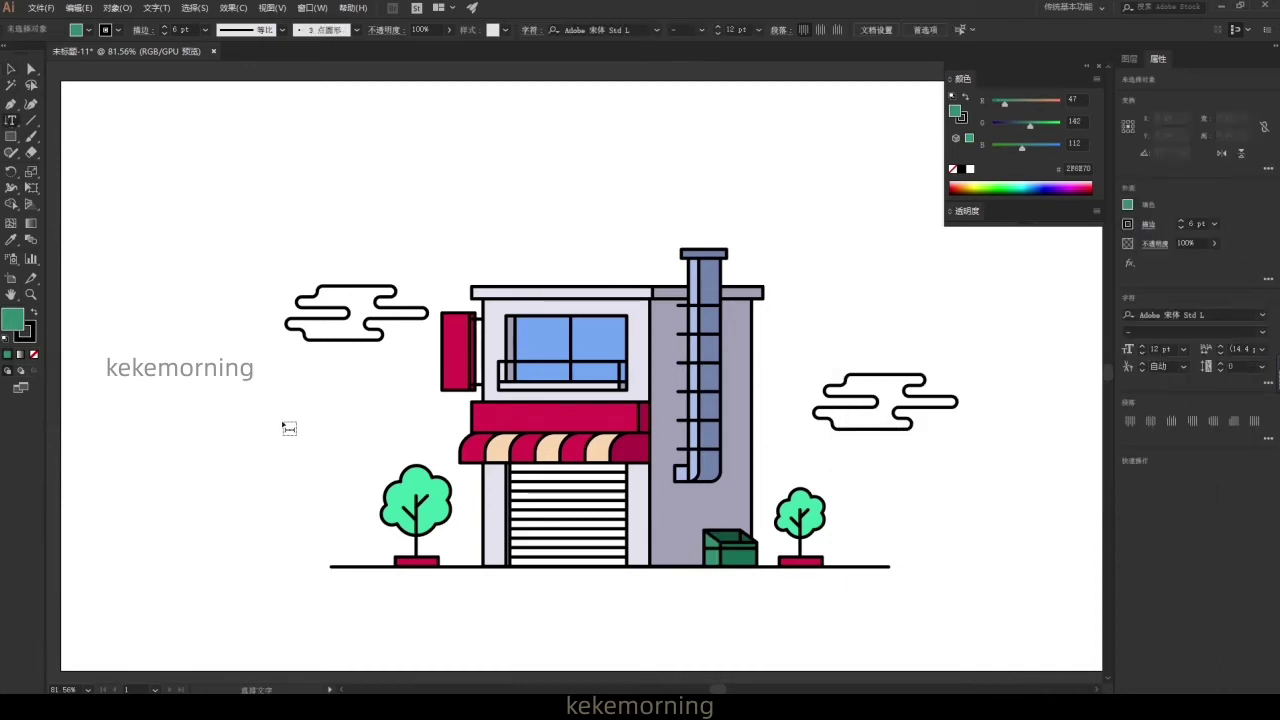
pyautogui.write('便利店')
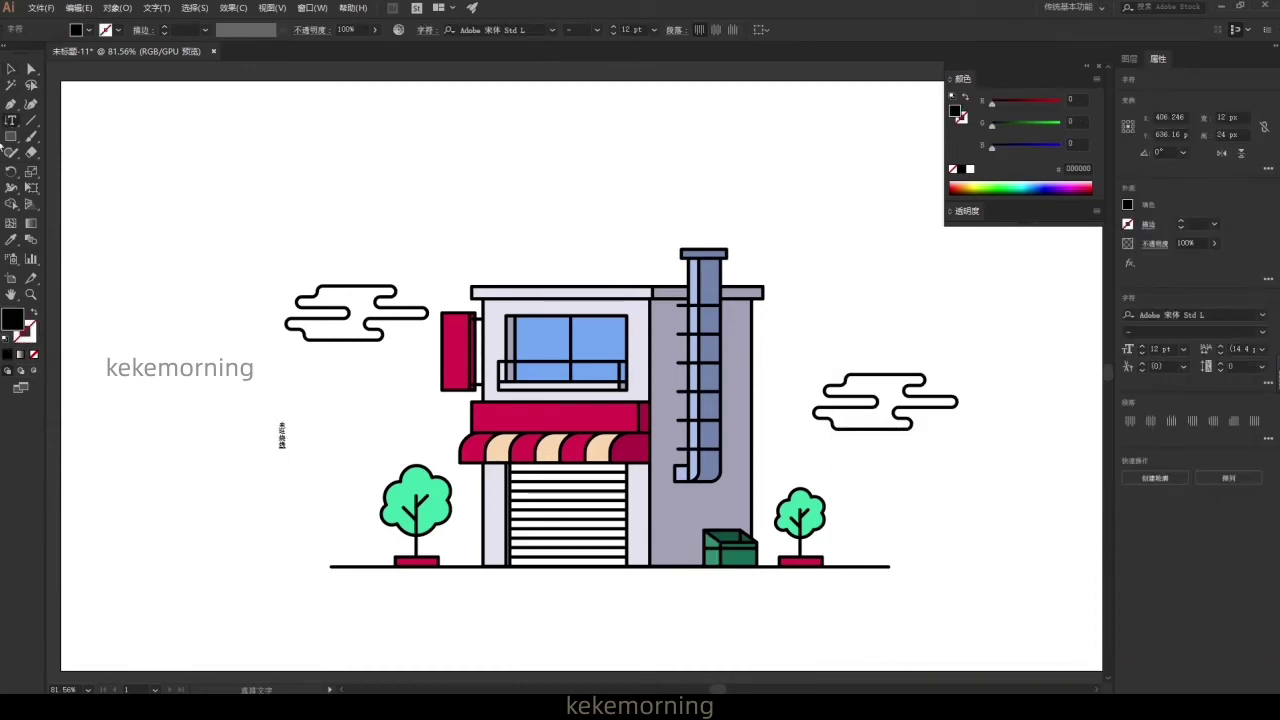
pyautogui.moveTo(283, 420)
pyautogui.mouseDown()
pyautogui.moveTo(300, 355)
pyautogui.moveTo(456, 346)
pyautogui.mouseUp()
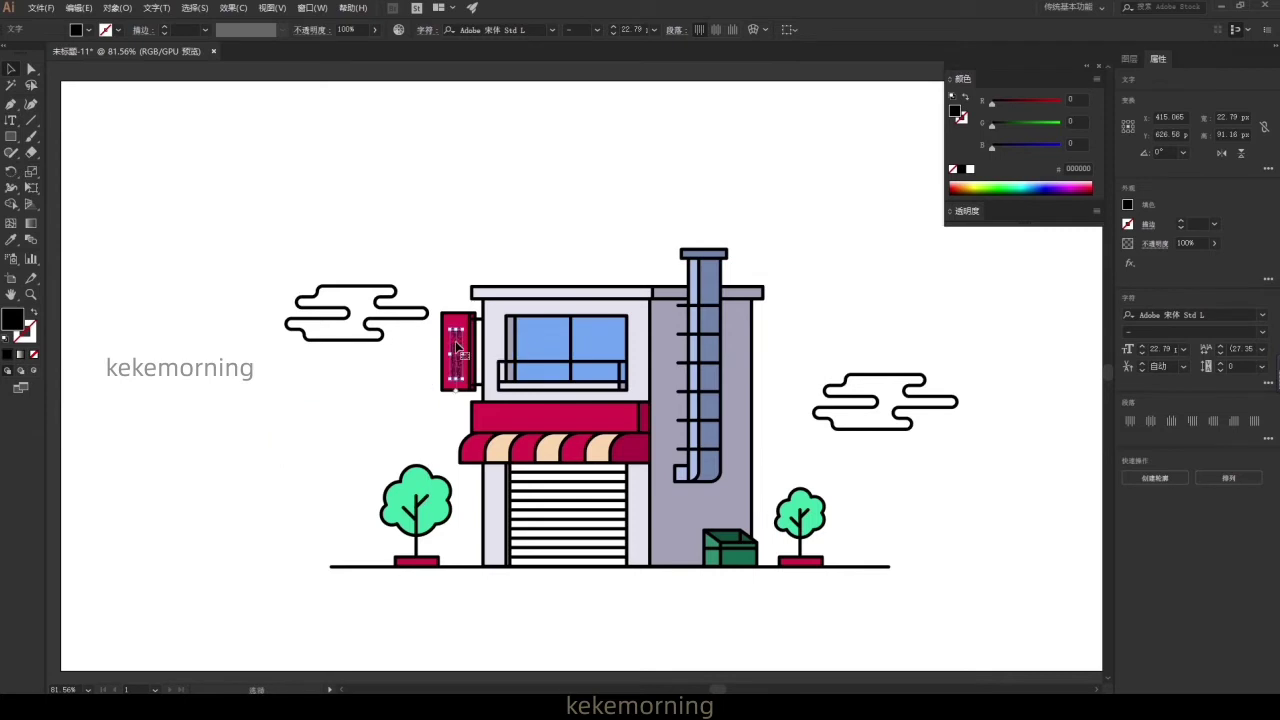
# - Set the sign text to 阿里巴巴普惠体 Bold with a white fill
pyautogui.click(1170, 314)
pyautogui.click(1262, 314)
pyautogui.click(1131, 371)
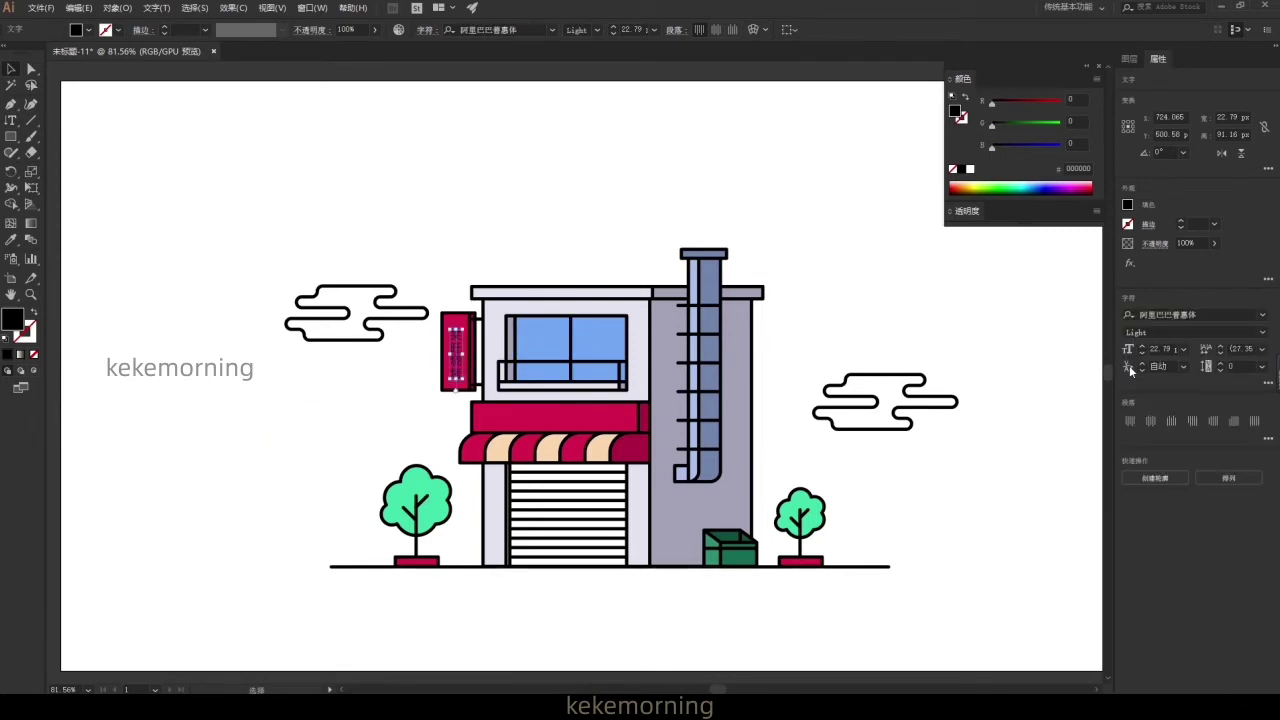
pyautogui.click(1262, 331)
pyautogui.click(1140, 392)
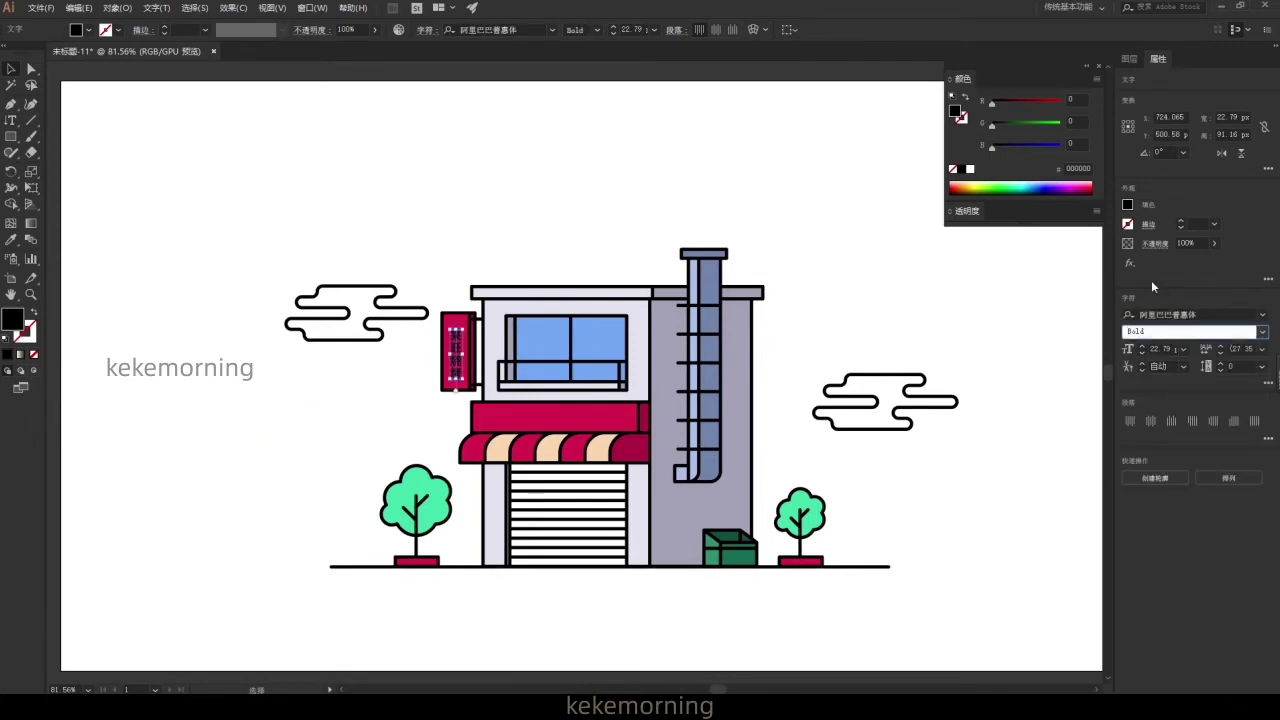
pyautogui.click(1128, 205)
pyautogui.click(992, 253)
# - Enlarge the sign text to about 29.87 pt with letter spacing 75
pyautogui.scroll(5, 487, 350)
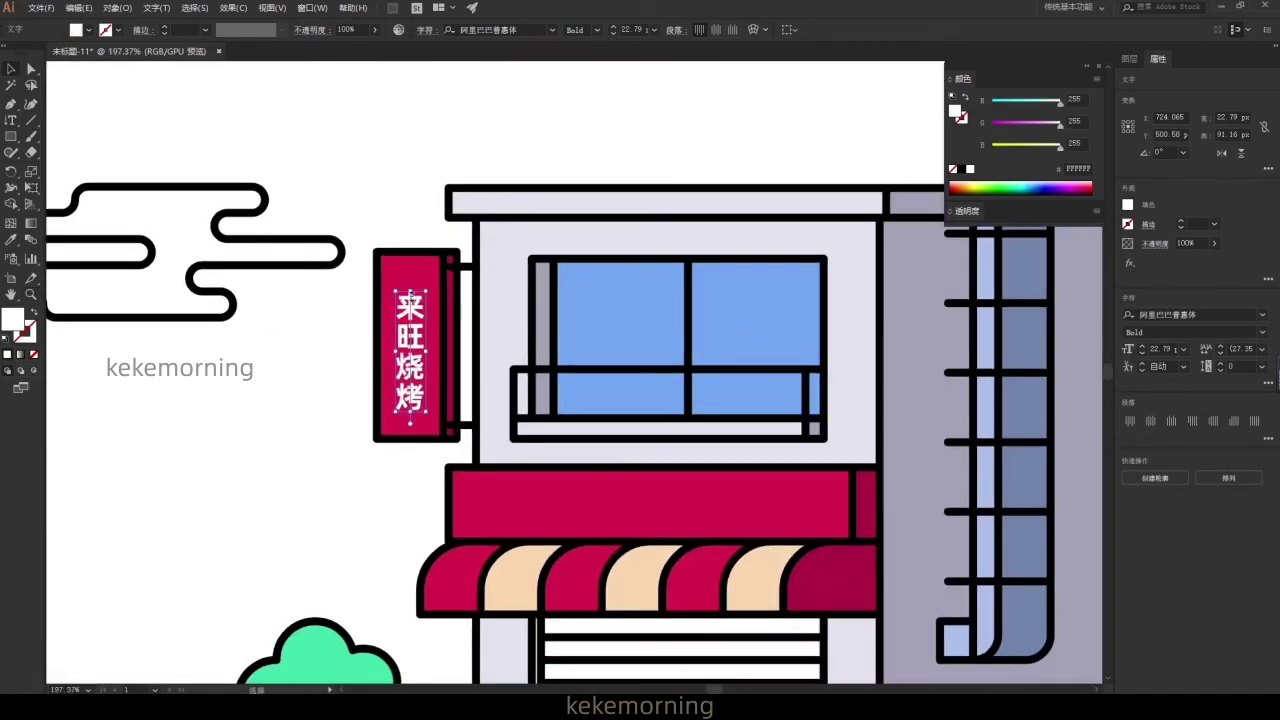
pyautogui.moveTo(426, 288); pyautogui.dragTo(430, 262)
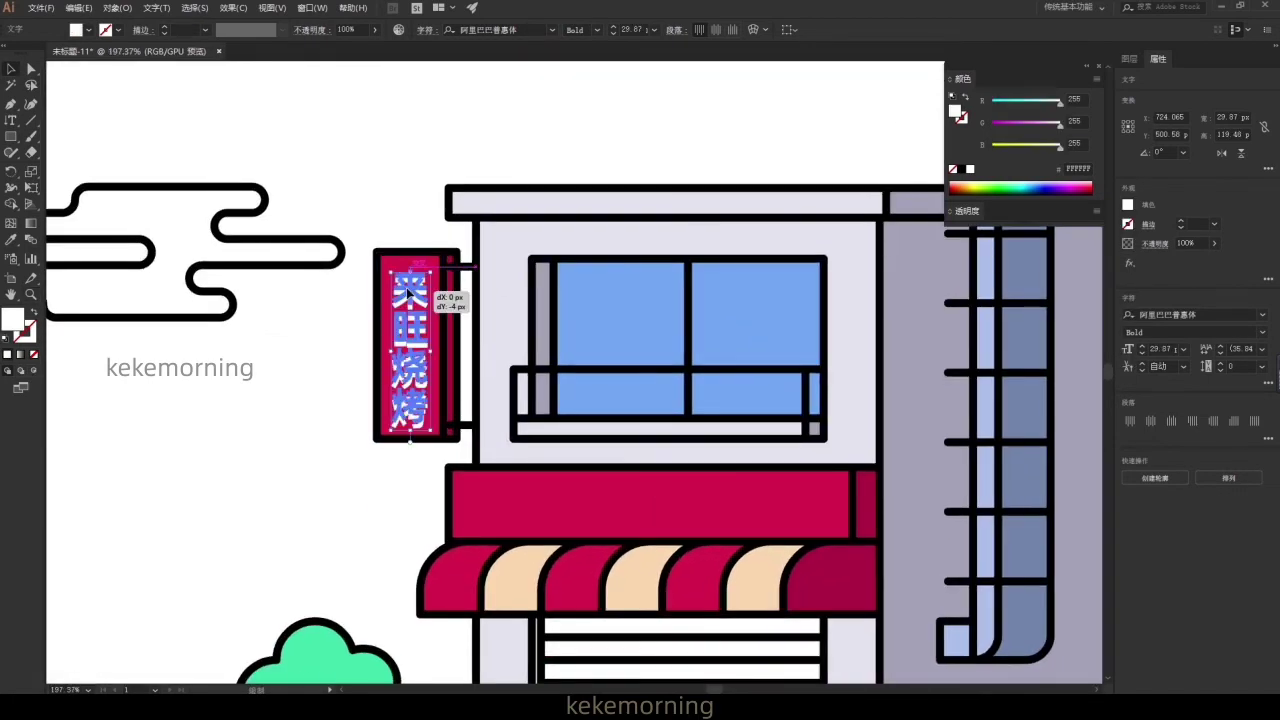
pyautogui.click(1262, 366)
pyautogui.click(1245, 535)
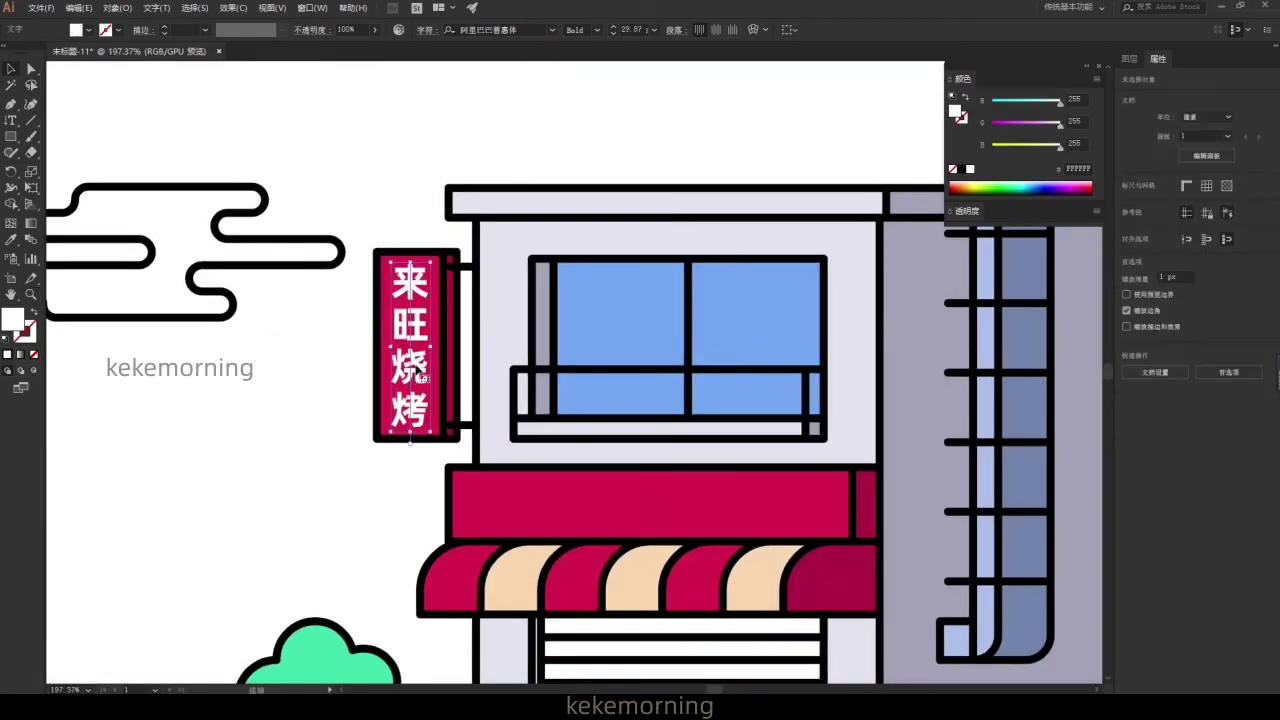
pyautogui.click(421, 256)
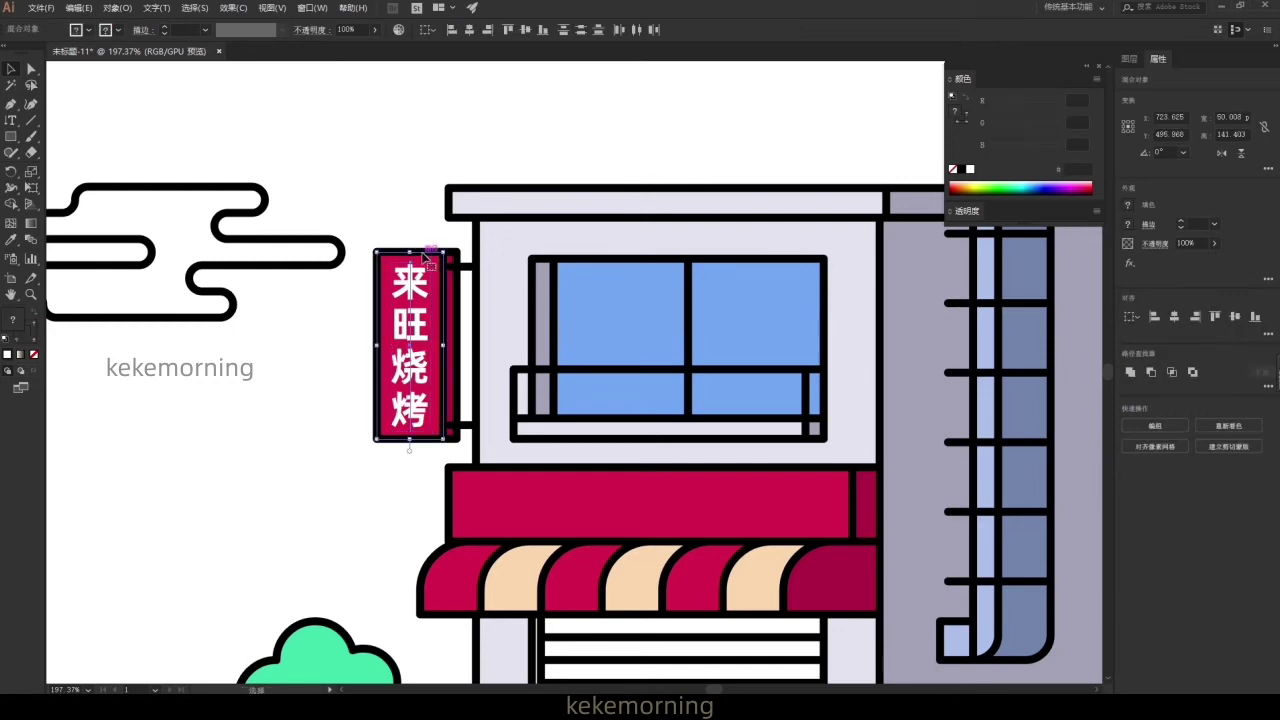
pyautogui.click(429, 120)
pyautogui.scroll(-2, 623, 440)
pyautogui.scroll(-1, 613, 397)
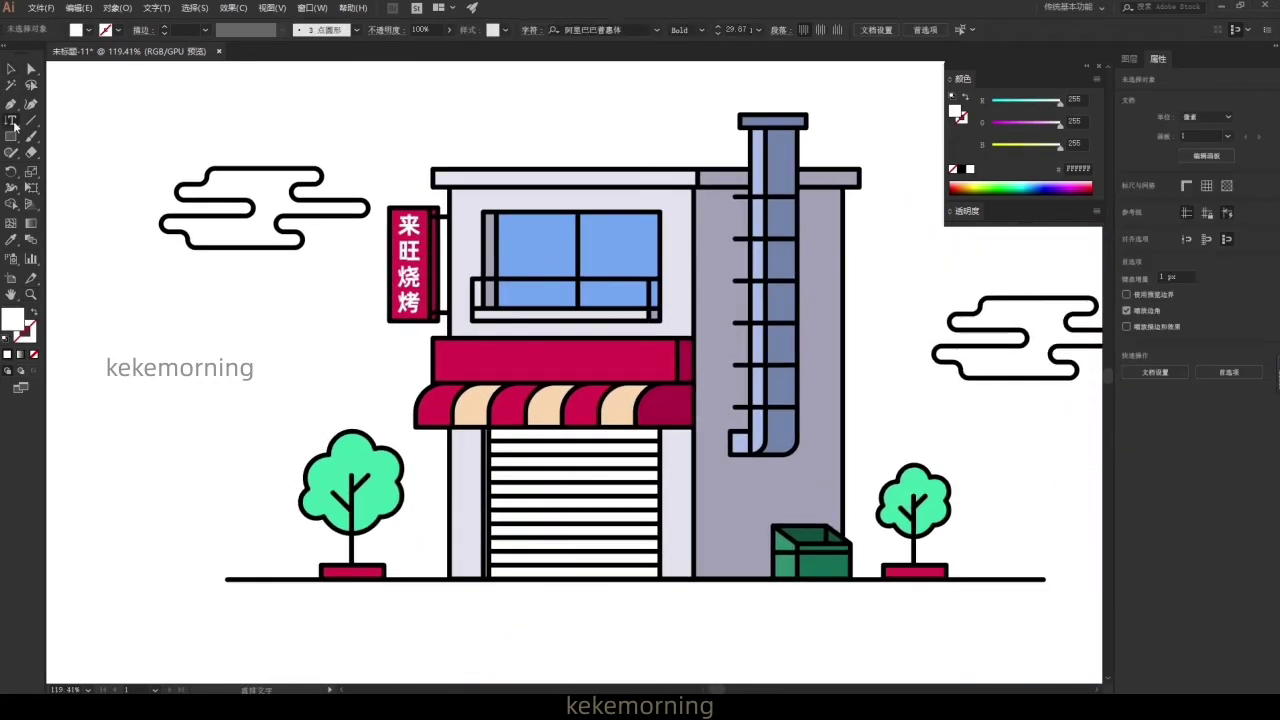
# - Type KEKEMORNING and move it onto the red band above the awning
pyautogui.moveTo(11, 120); pyautogui.dragTo(100, 120)
pyautogui.click(165, 412)
pyautogui.write('KEKE')
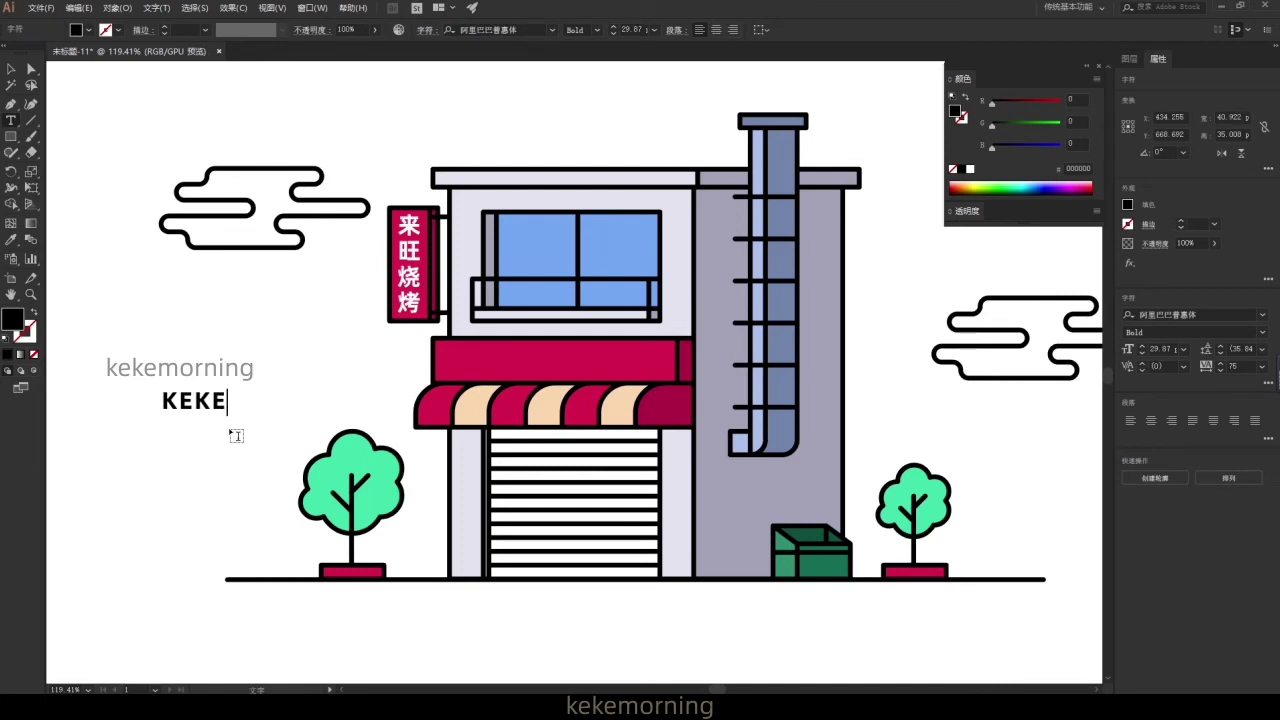
pyautogui.write('MORNING')
pyautogui.press('Escape')
pyautogui.moveTo(362, 404); pyautogui.dragTo(676, 381)
# - Outline the KEKEMORNING text and nudge it 5 px down to centre it on the band
pyautogui.hotkey('ctrl', 'shift', 'o')
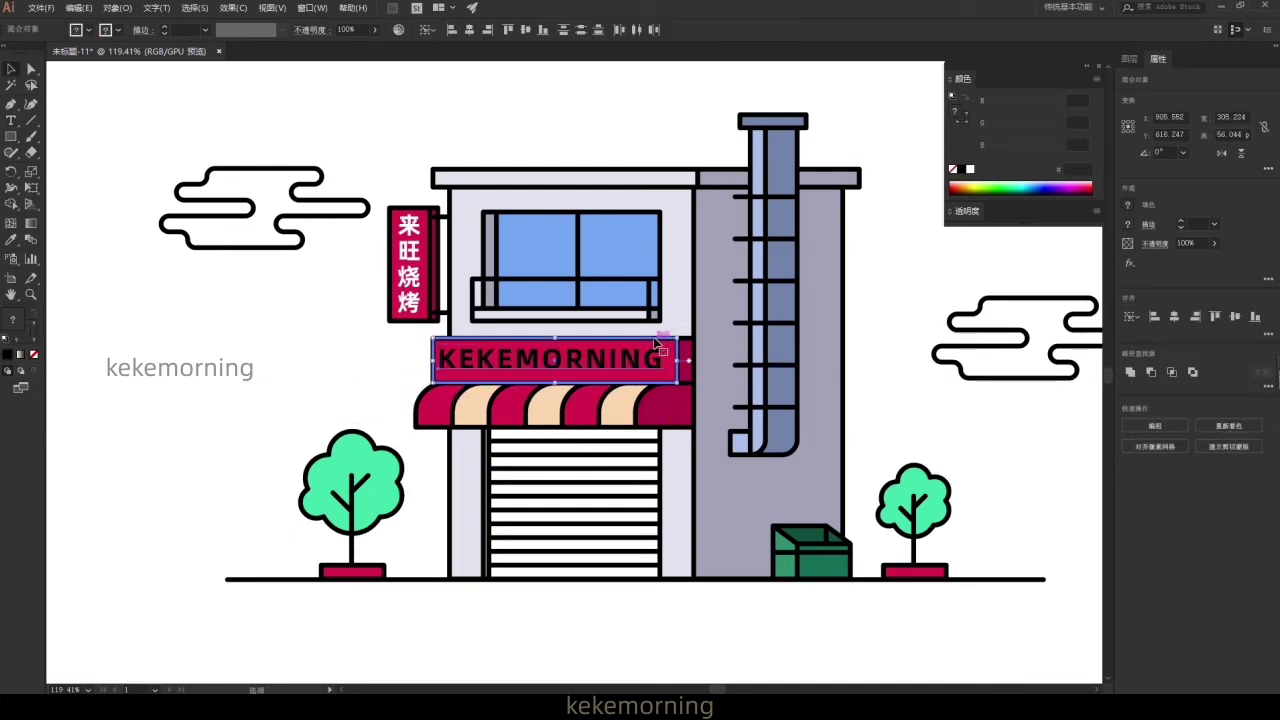
pyautogui.click(469, 30)
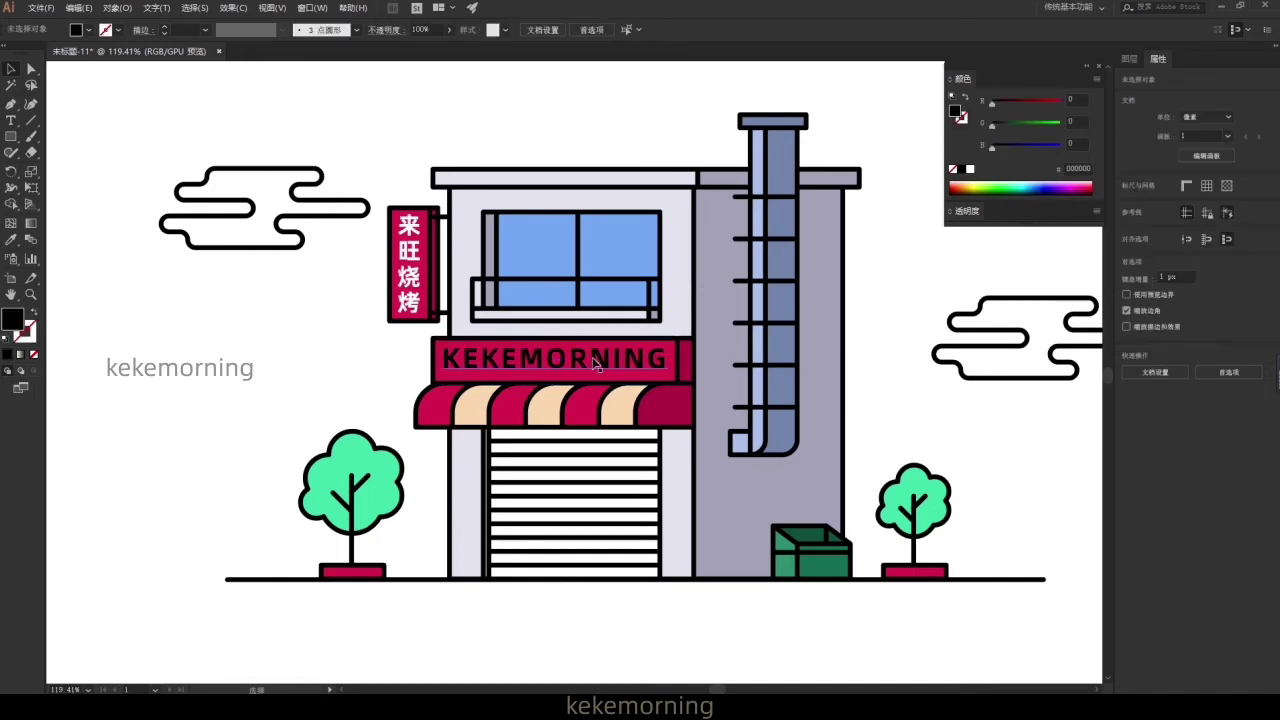
pyautogui.moveTo(594, 362); pyautogui.dragTo(594, 367)
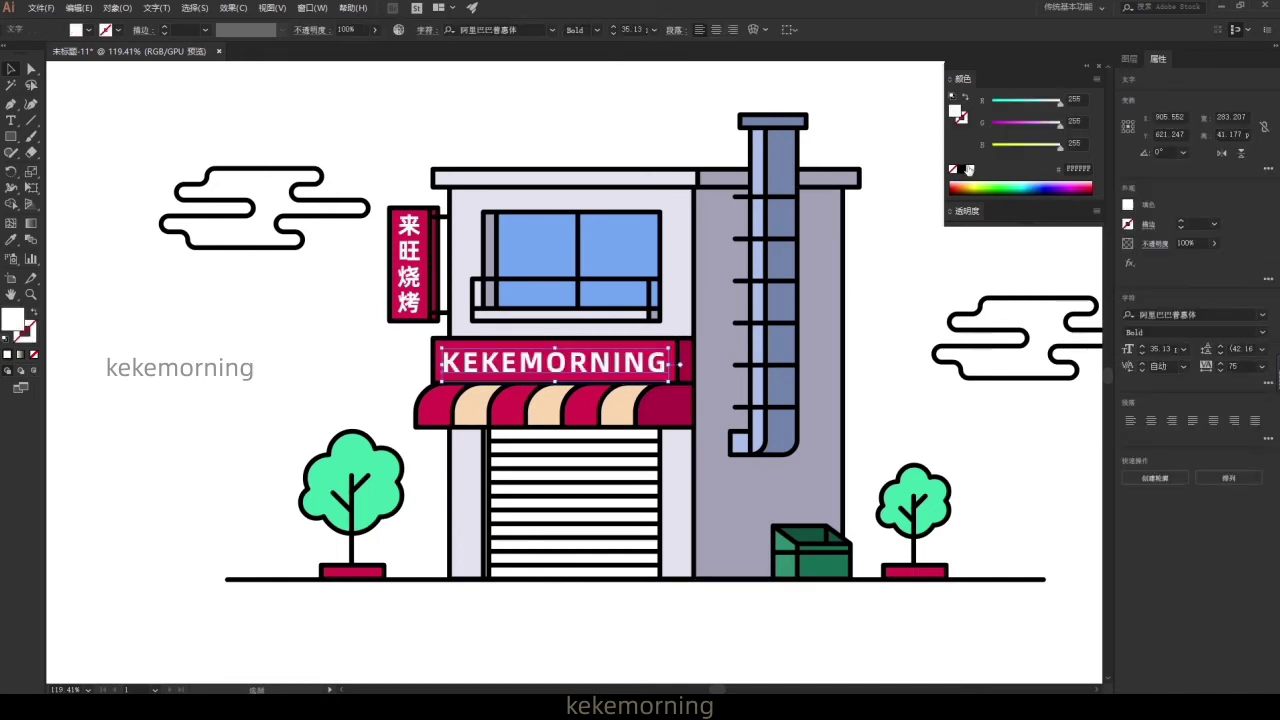
pyautogui.hotkey('ctrl', '0')
pyautogui.scroll(-1, 677, 423)
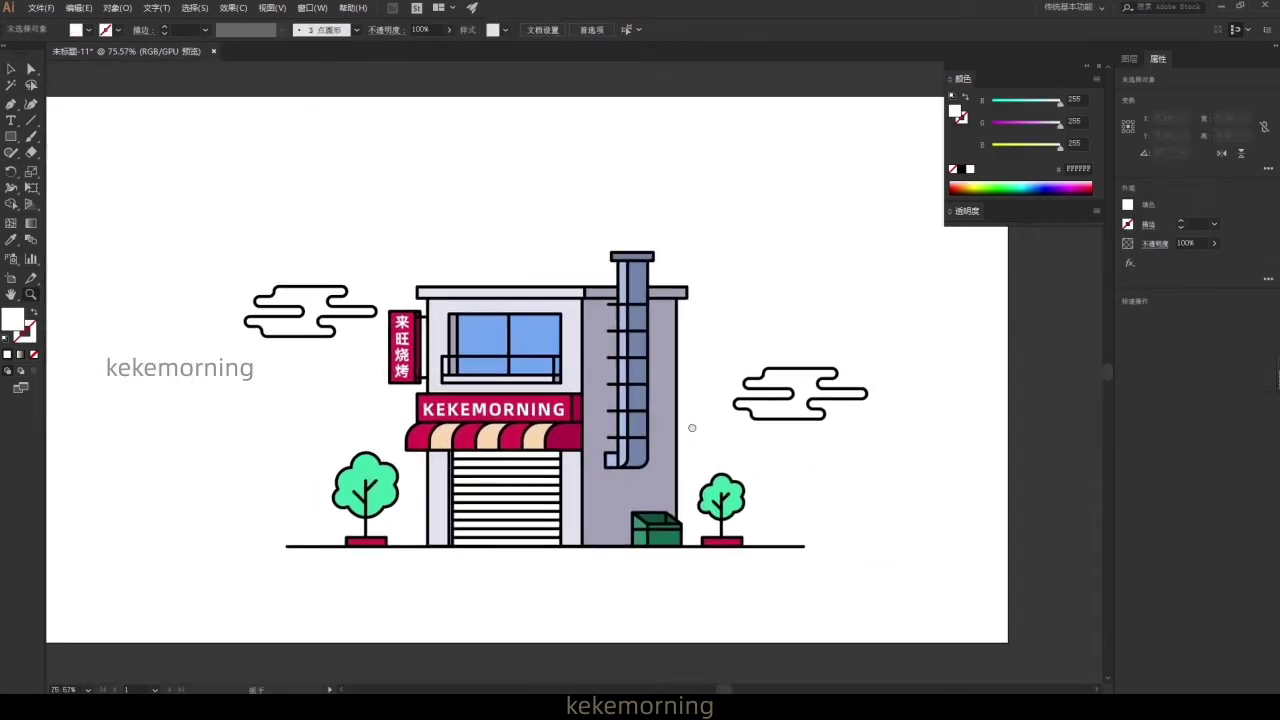
pyautogui.scroll(-1, 706, 449)
pyautogui.moveTo(711, 392); pyautogui.dragTo(699, 410)
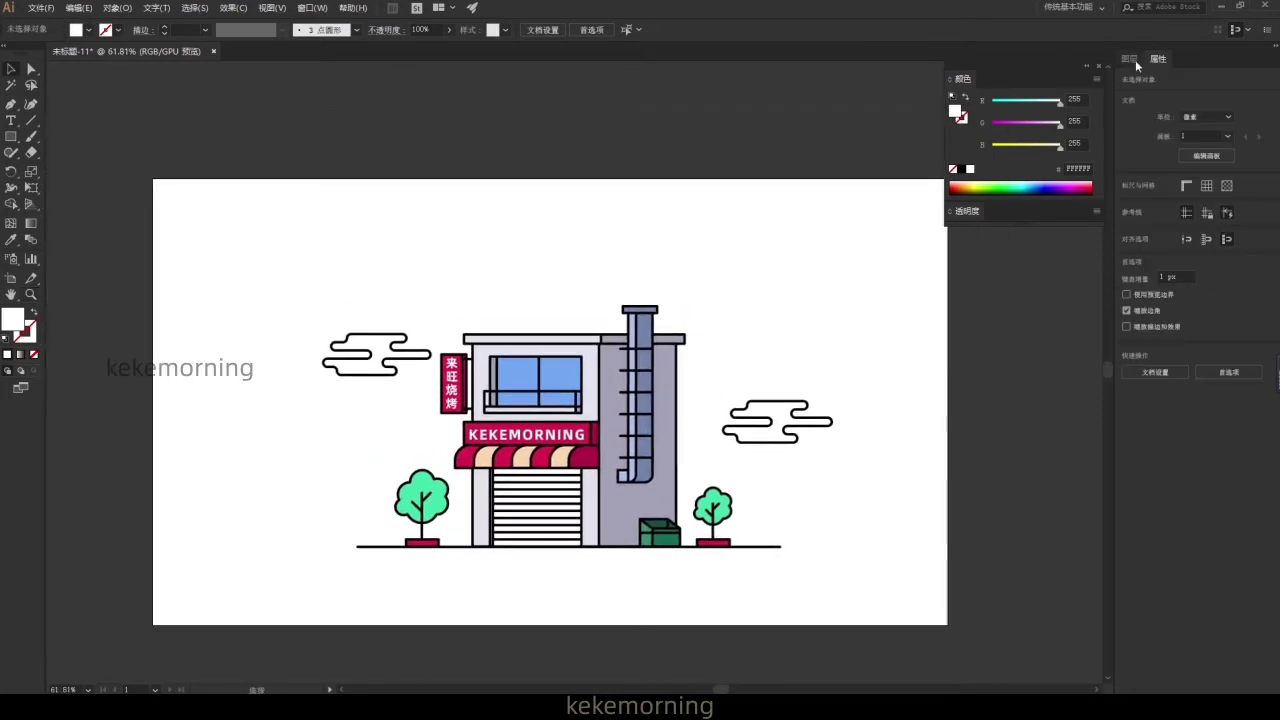
# - Add Layer 2 beneath Layer 1 in the Layers panel
pyautogui.click(1135, 58)
pyautogui.click(1159, 80)
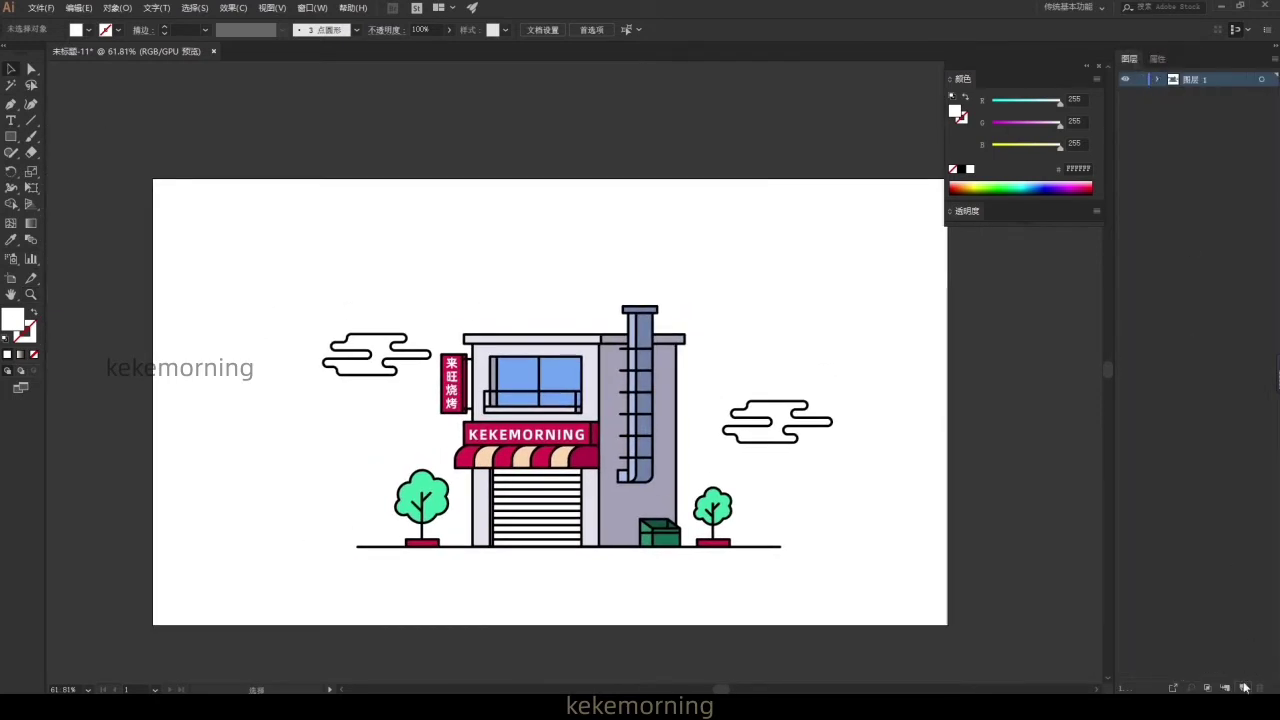
pyautogui.moveTo(1195, 88); pyautogui.dragTo(1195, 101)
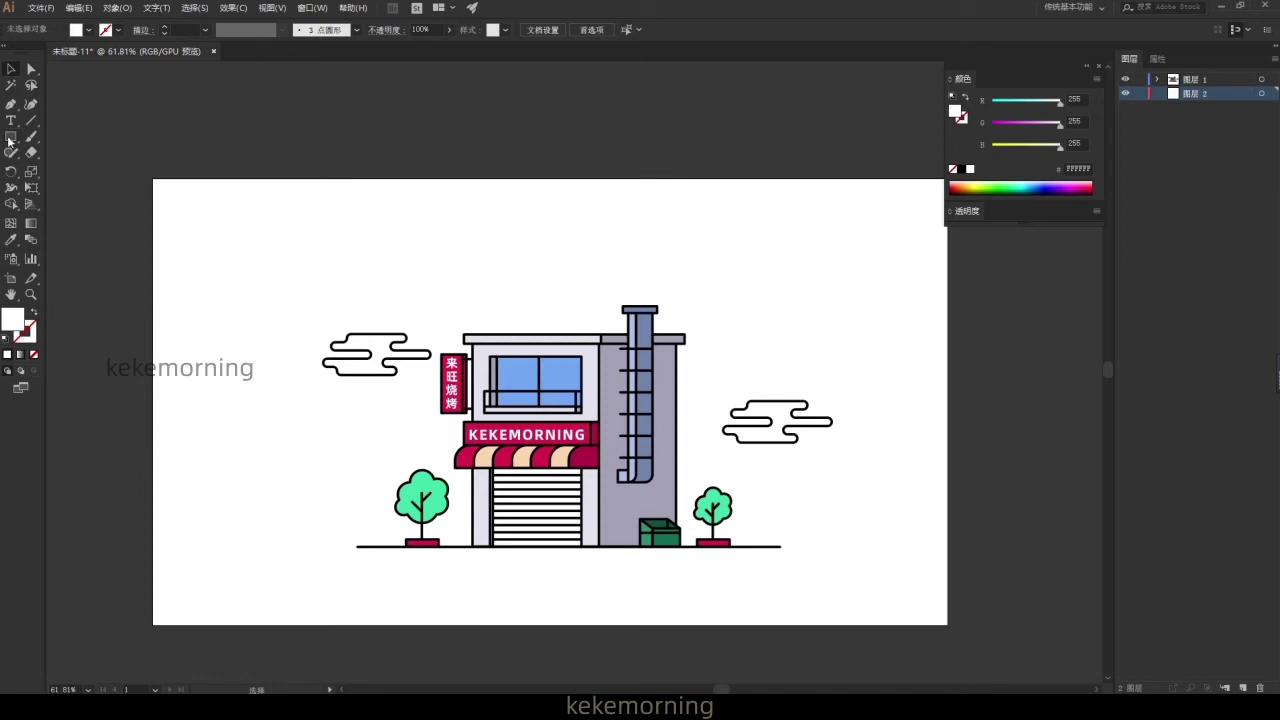
# - Draw a light blue #70AEF2 rectangle covering the whole artboard
pyautogui.doubleClick(15, 318)
pyautogui.moveTo(1043, 392); pyautogui.dragTo(1043, 369)
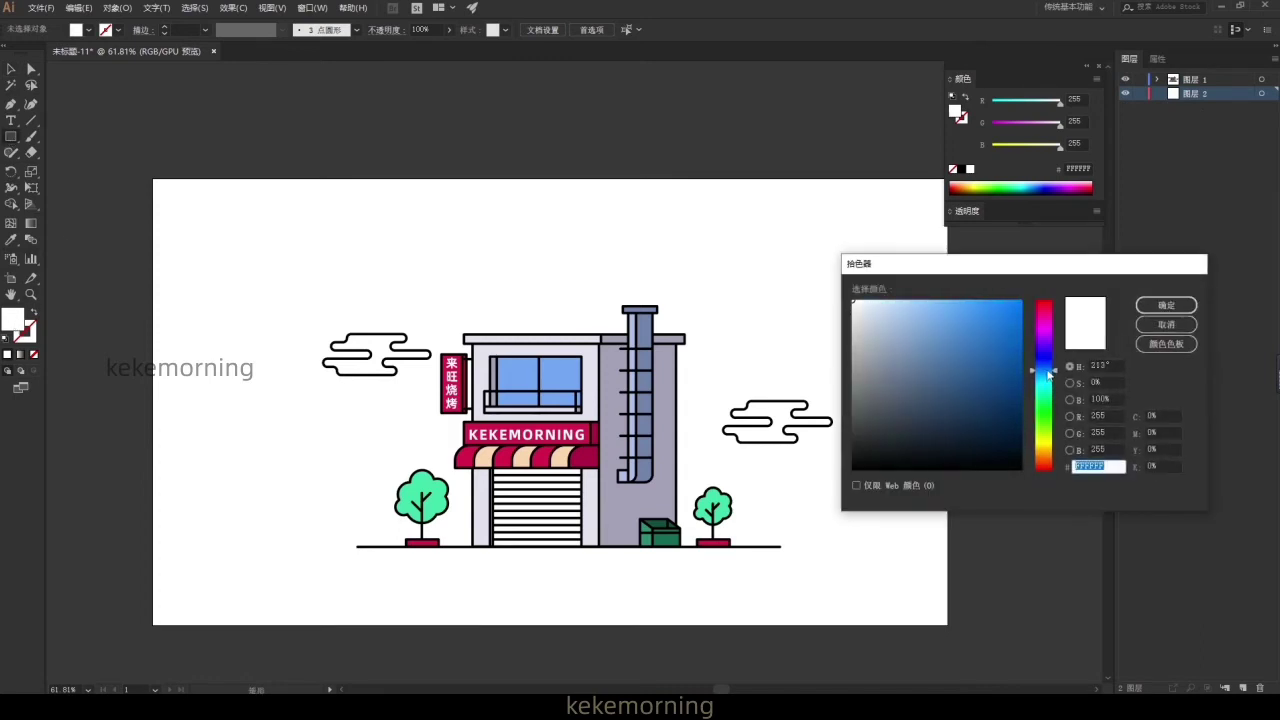
pyautogui.click(940, 313)
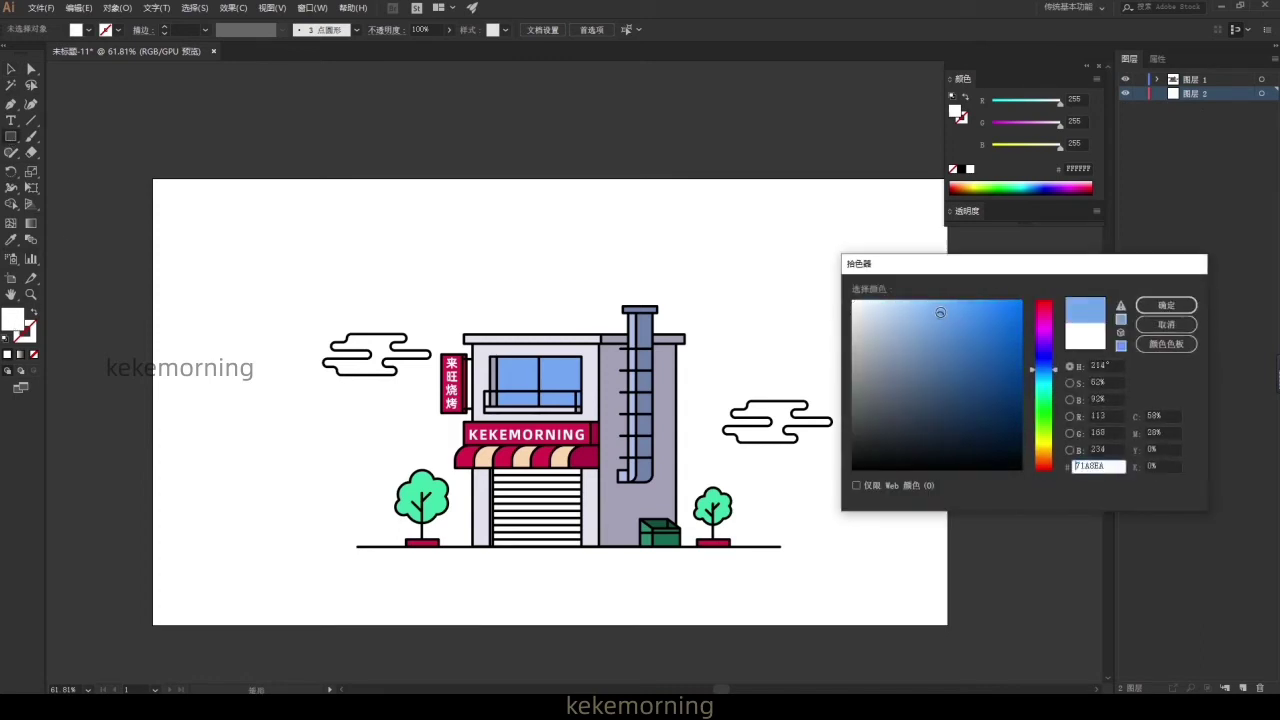
pyautogui.click(1166, 305)
pyautogui.moveTo(150, 178); pyautogui.dragTo(948, 625)
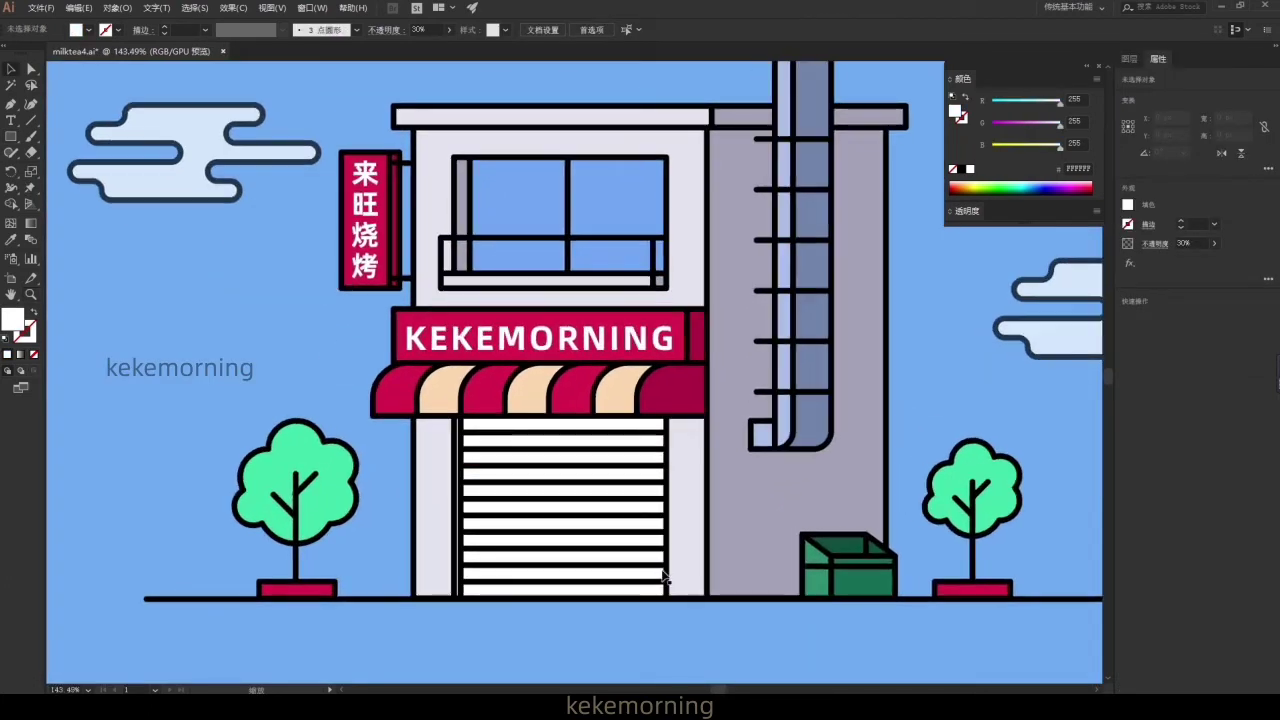
# - Recolour several shutter slats with the pipe's grey-blue using the Eyedropper
pyautogui.moveTo(614, 433); pyautogui.dragTo(615, 523)
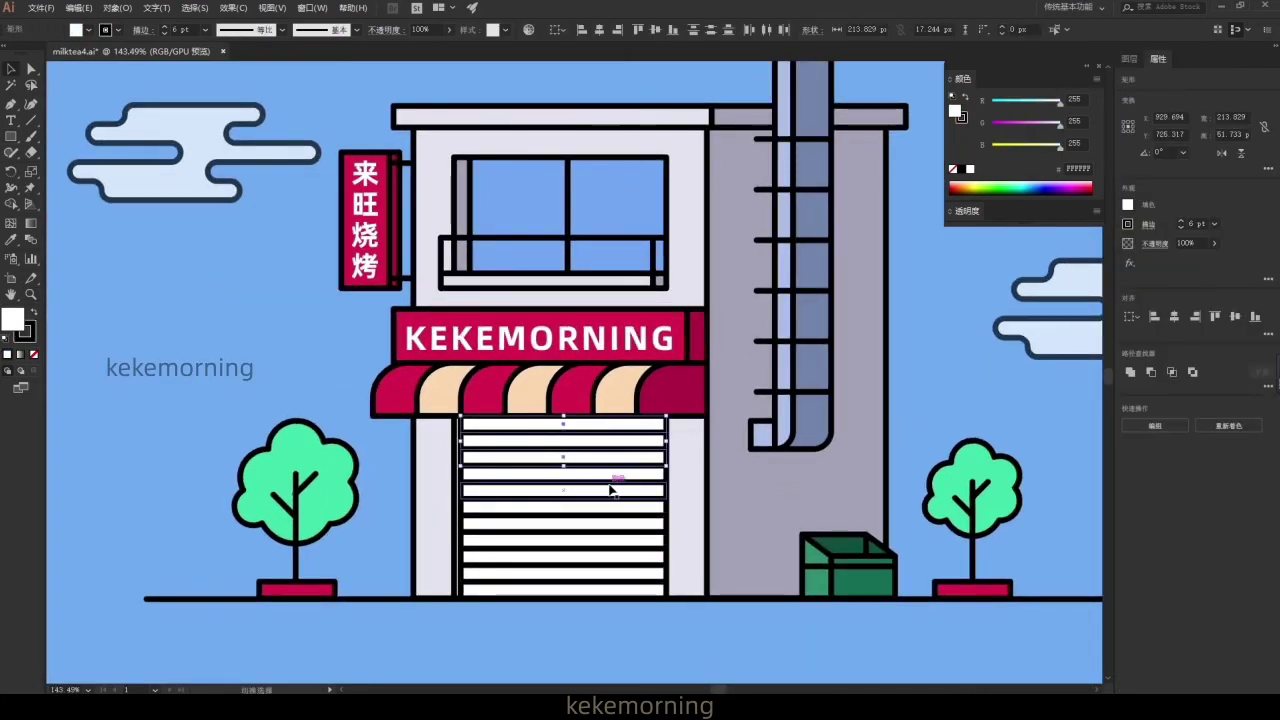
pyautogui.keyDown('shift'); pyautogui.click(608, 590); pyautogui.keyUp('shift')
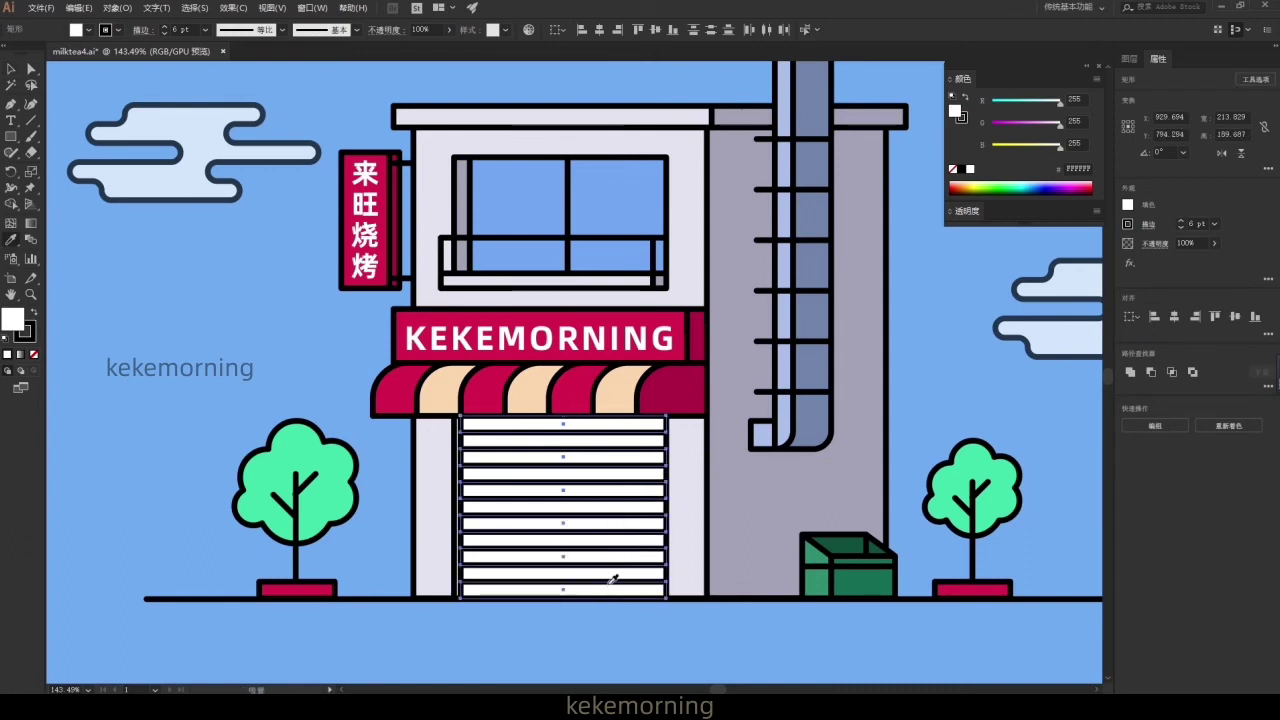
pyautogui.press('i')
pyautogui.click(781, 428)
# - Recolour the remaining white slats with the pipe stripe's pale blue
pyautogui.click(640, 440)
pyautogui.keyDown('shift'); pyautogui.click(640, 474); pyautogui.keyUp('shift')
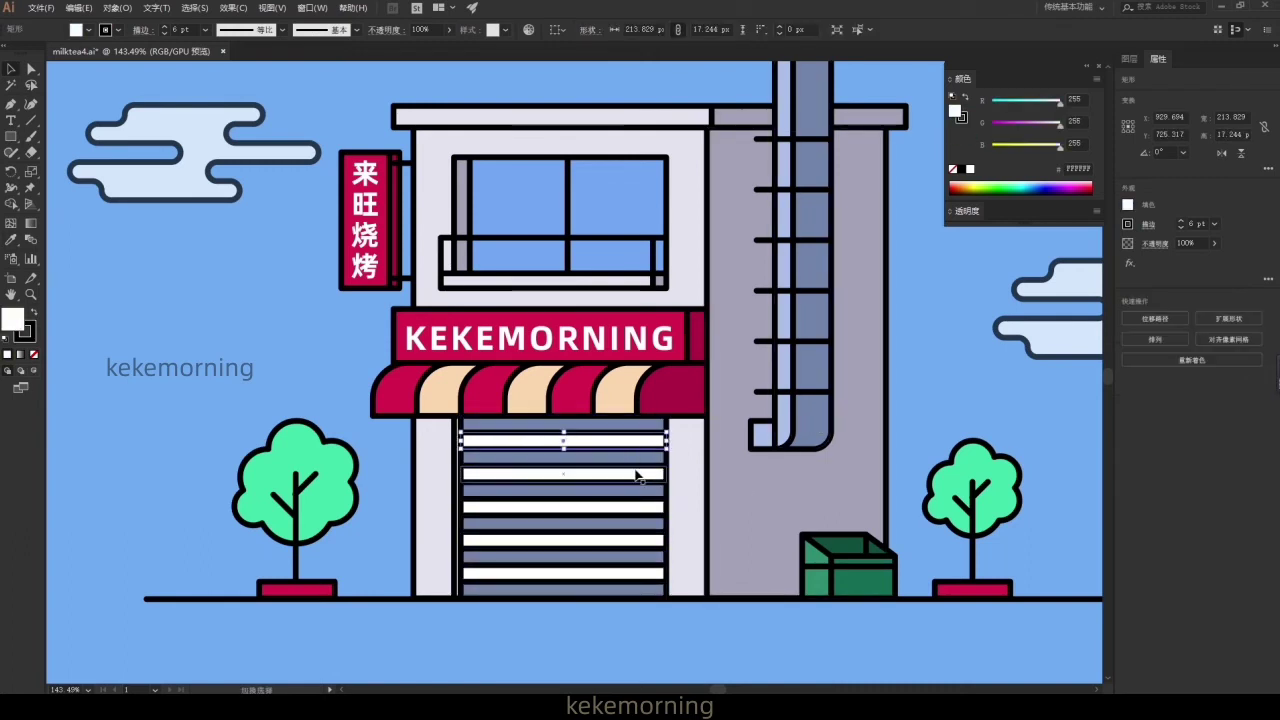
pyautogui.keyDown('shift'); pyautogui.click(634, 573); pyautogui.keyUp('shift')
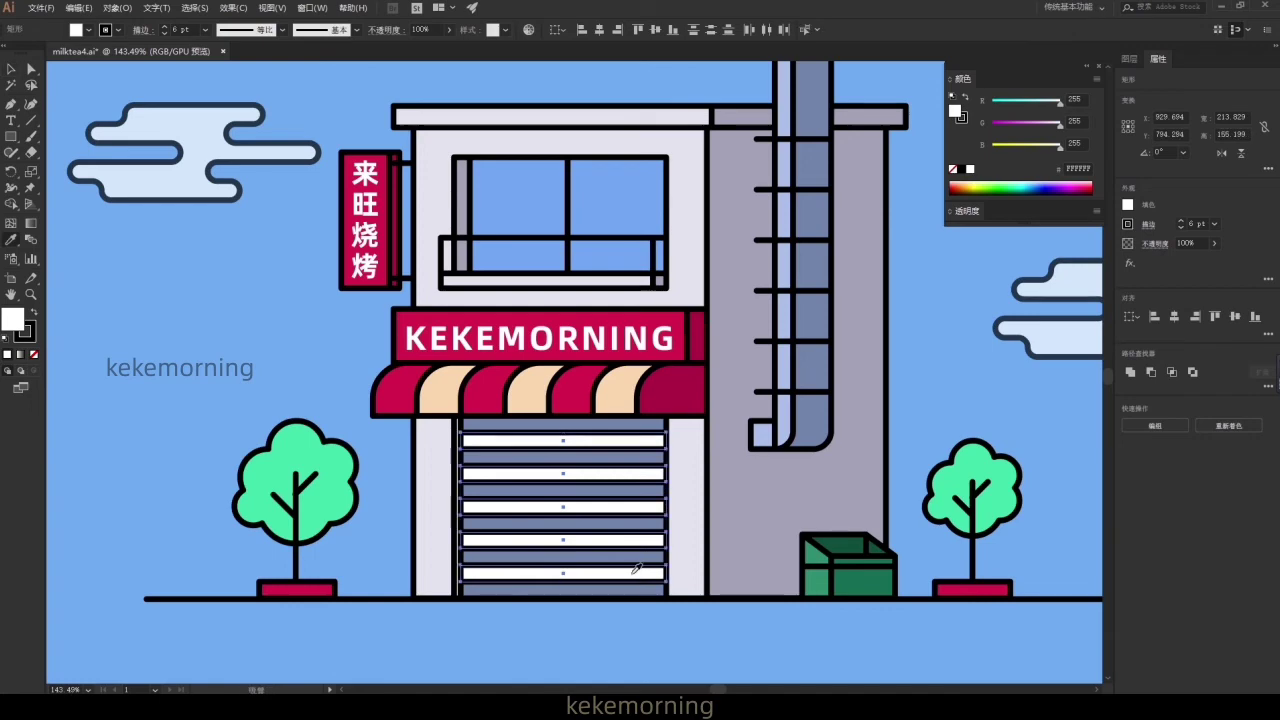
pyautogui.press('i')
pyautogui.click(785, 400)
pyautogui.press('v')
pyautogui.click(600, 622)
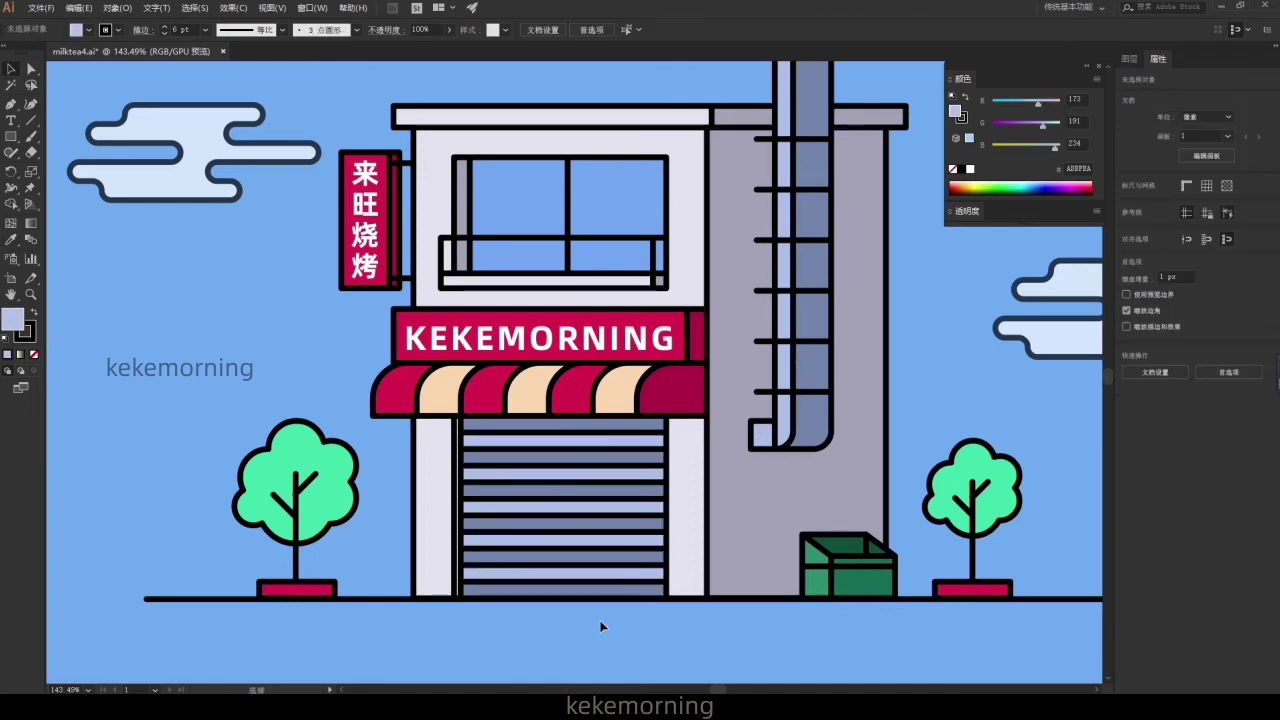
# - Draw a thin #0D0E0F strip under the roof line at 31% opacity
pyautogui.doubleClick(28, 332)
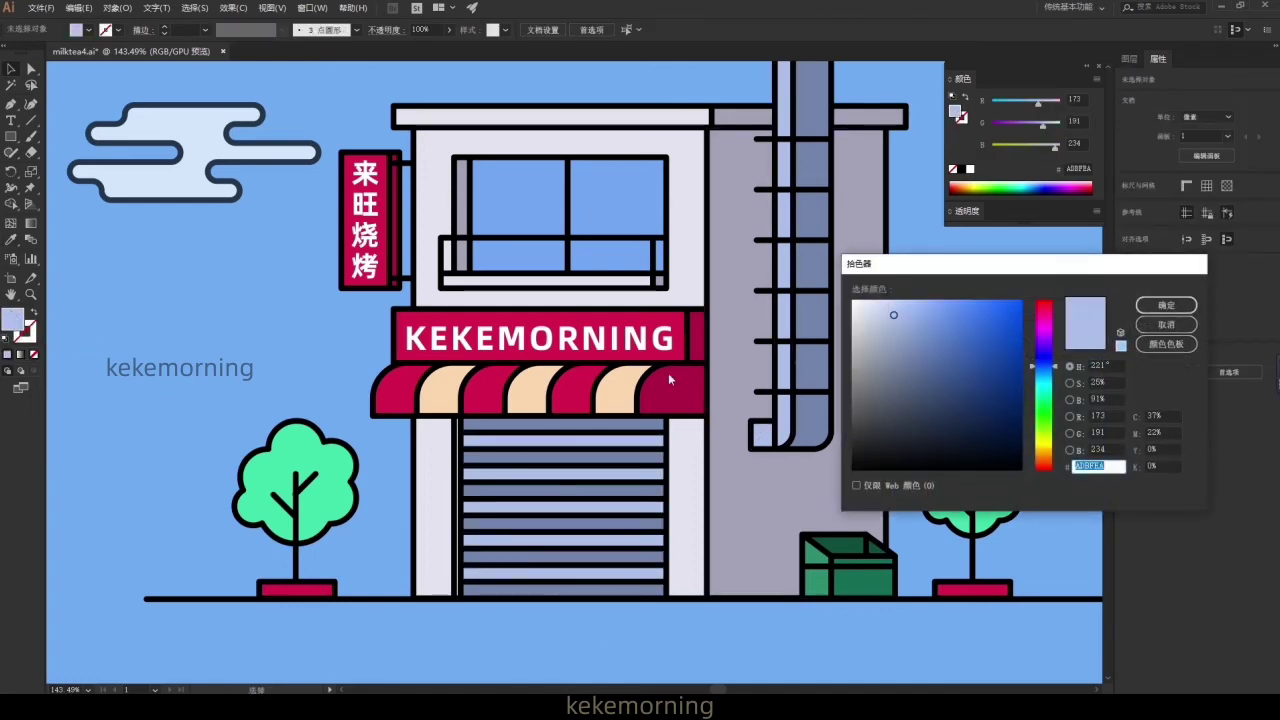
pyautogui.click(1166, 304)
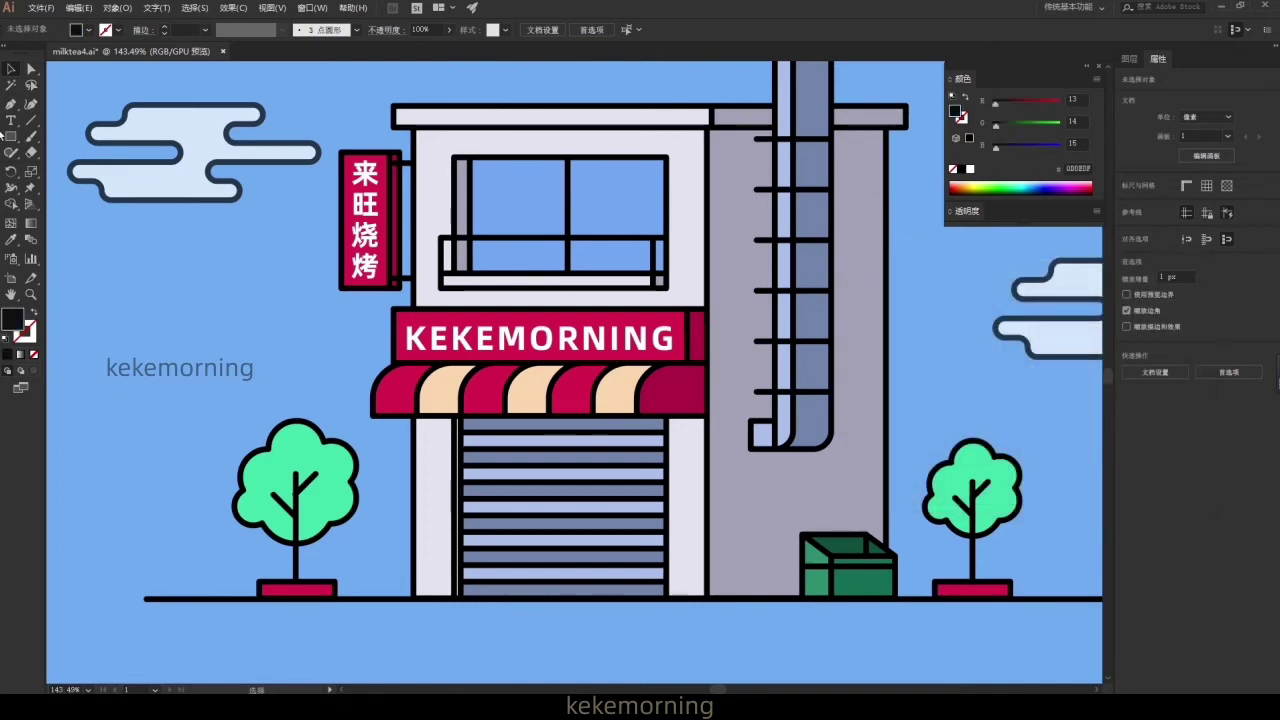
pyautogui.moveTo(414, 128); pyautogui.dragTo(708, 141)
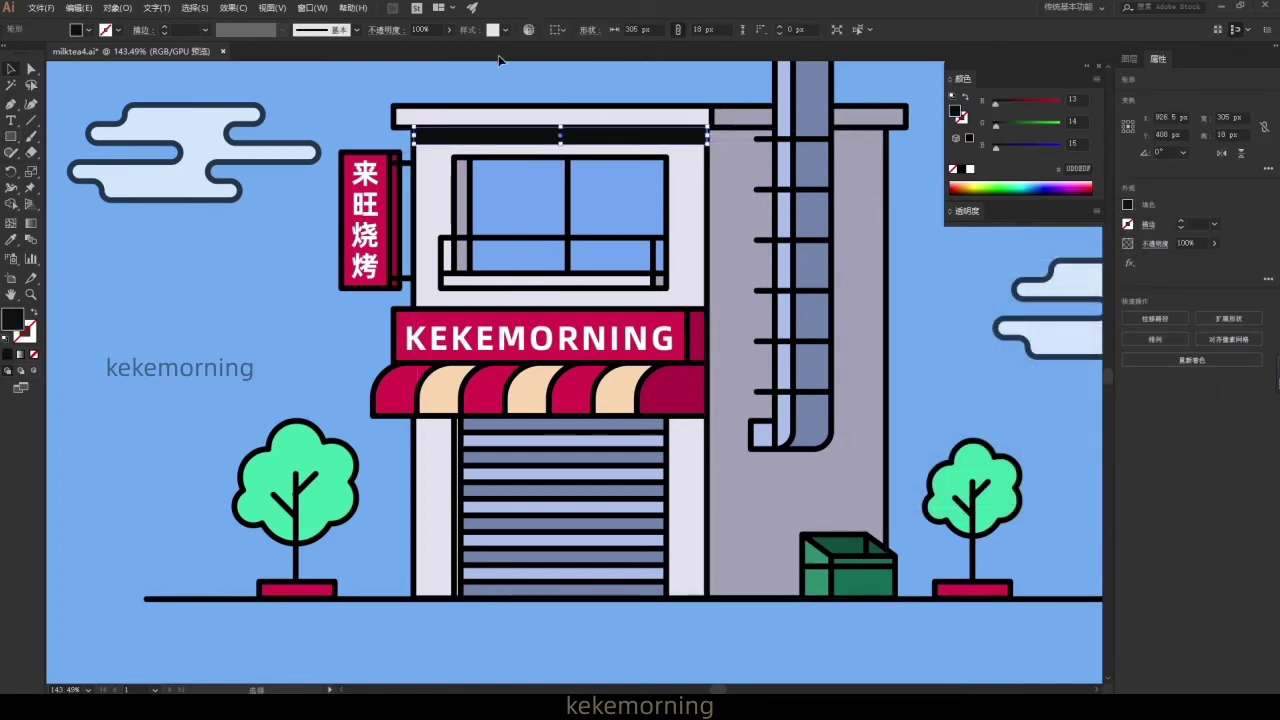
pyautogui.click(449, 29)
pyautogui.moveTo(446, 47); pyautogui.dragTo(415, 47)
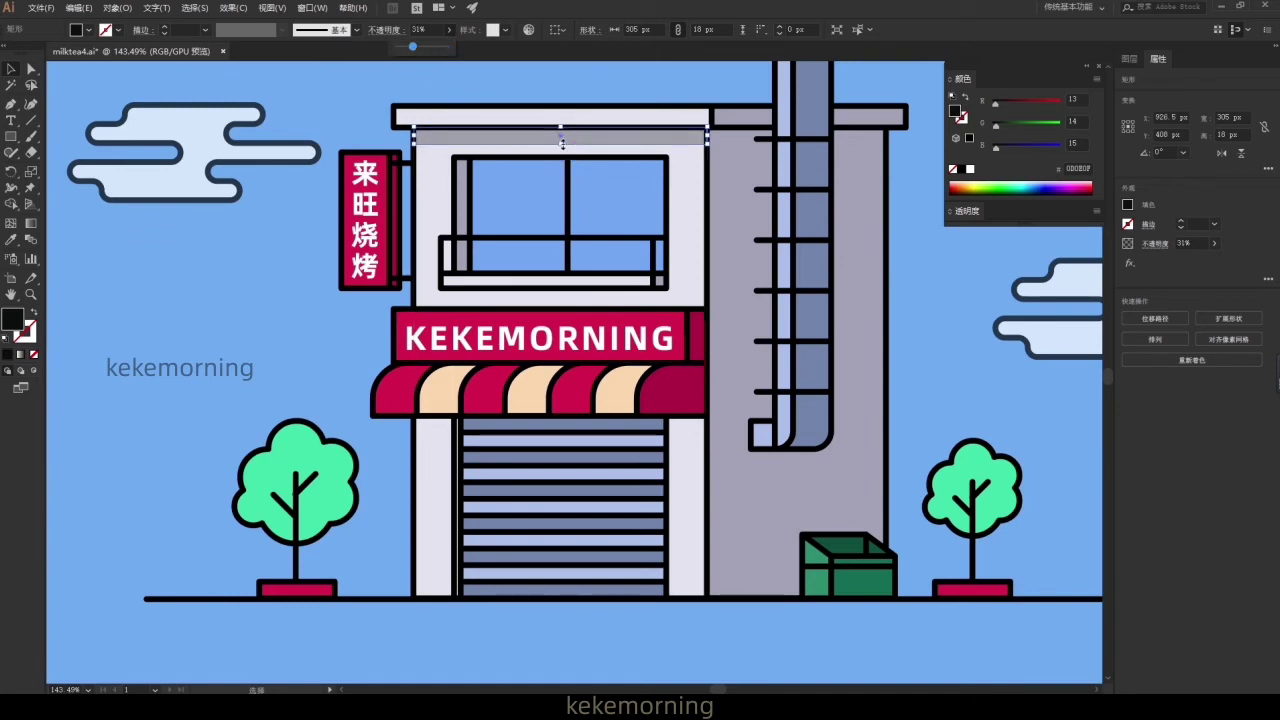
# - Move the shadow strip beneath the balcony and narrow it to 235 px wide
pyautogui.moveTo(560, 146)
pyautogui.mouseDown()
pyautogui.moveTo(579, 160)
pyautogui.moveTo(576, 428)
pyautogui.moveTo(563, 441)
pyautogui.moveTo(570, 302)
pyautogui.mouseUp()
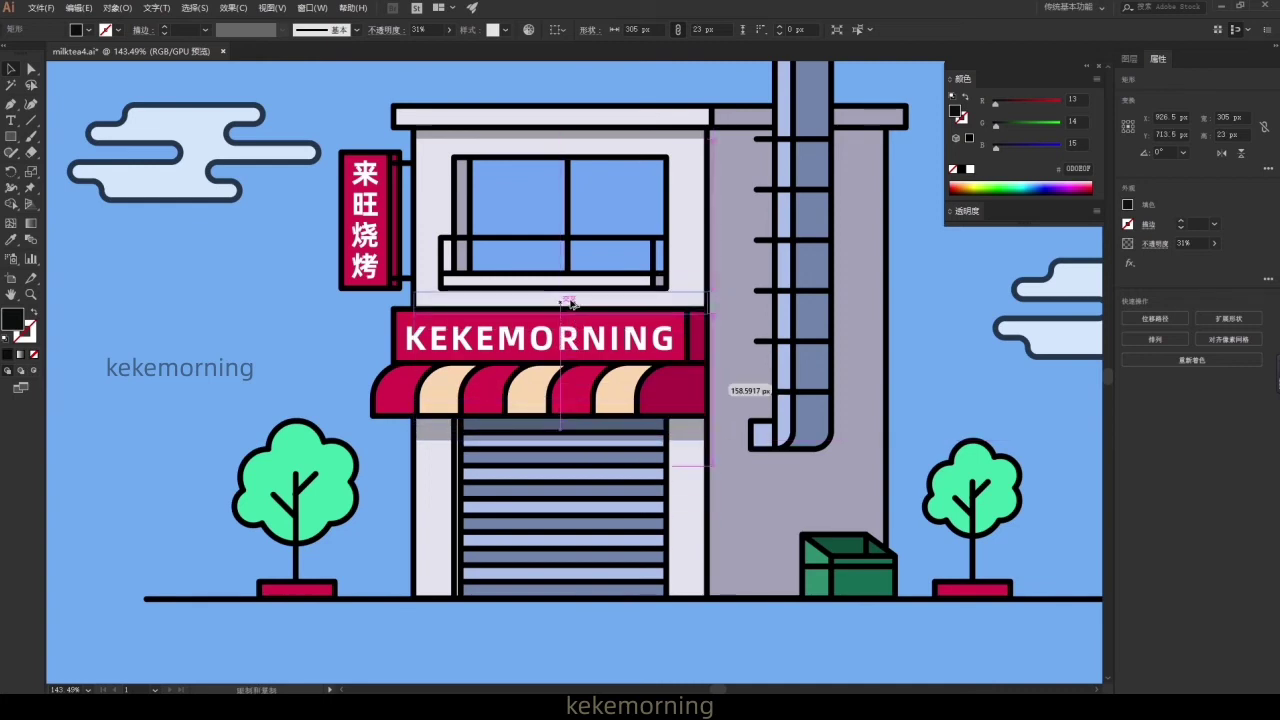
pyautogui.moveTo(445, 297); pyautogui.dragTo(441, 297)
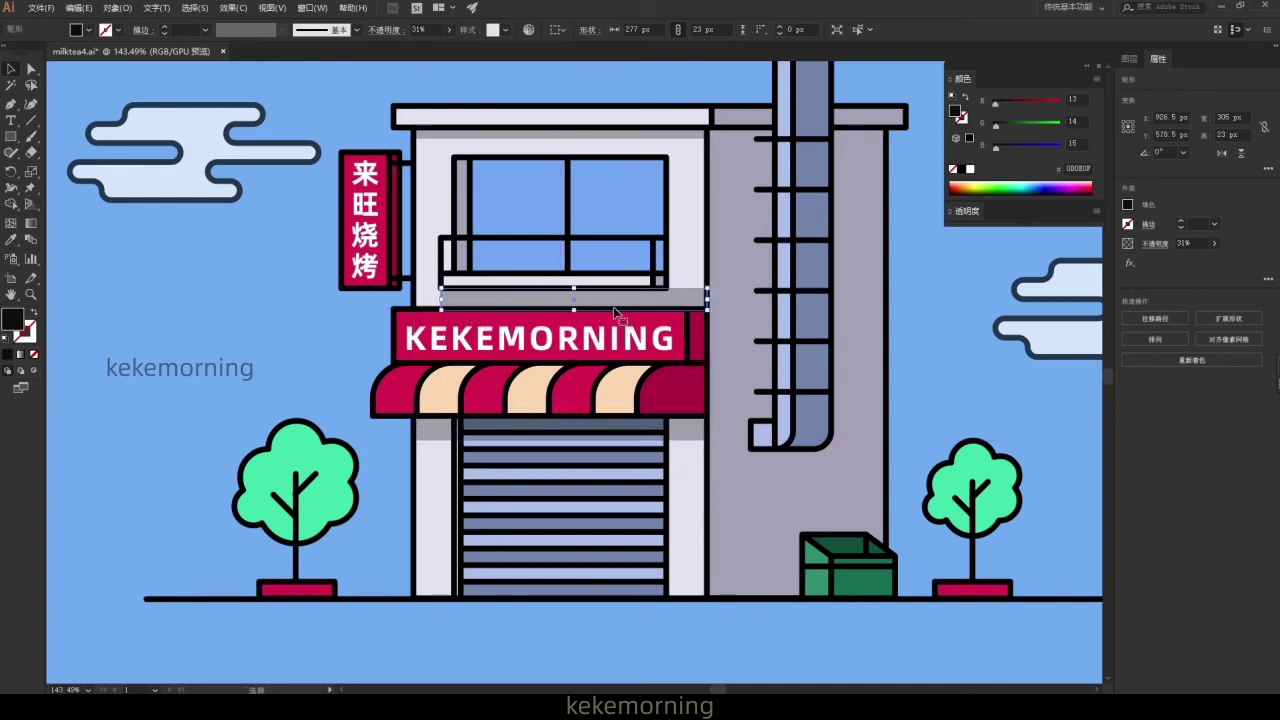
pyautogui.moveTo(706, 298); pyautogui.dragTo(667, 298)
pyautogui.moveTo(554, 310); pyautogui.dragTo(555, 304)
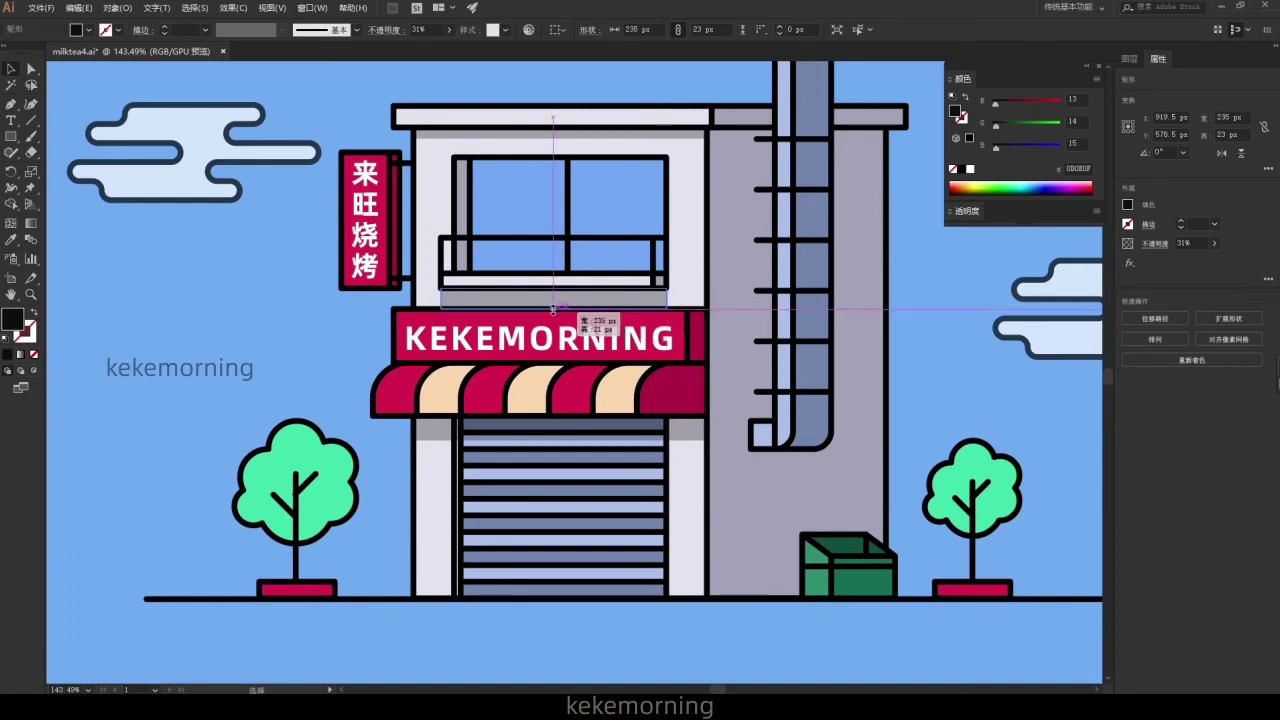
pyautogui.click(341, 333)
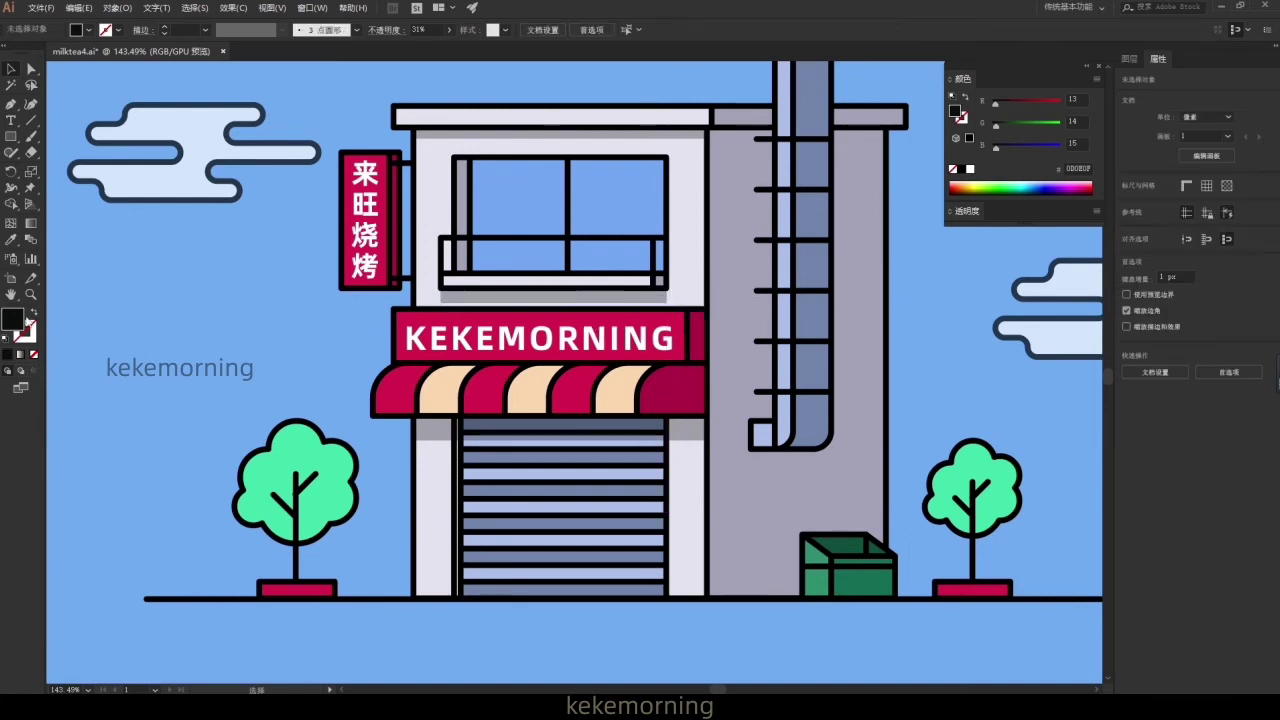
pyautogui.click(33, 313)
# - Draw a white 3 pt highlight line across the KEKEMORNING sign
pyautogui.doubleClick(26, 334)
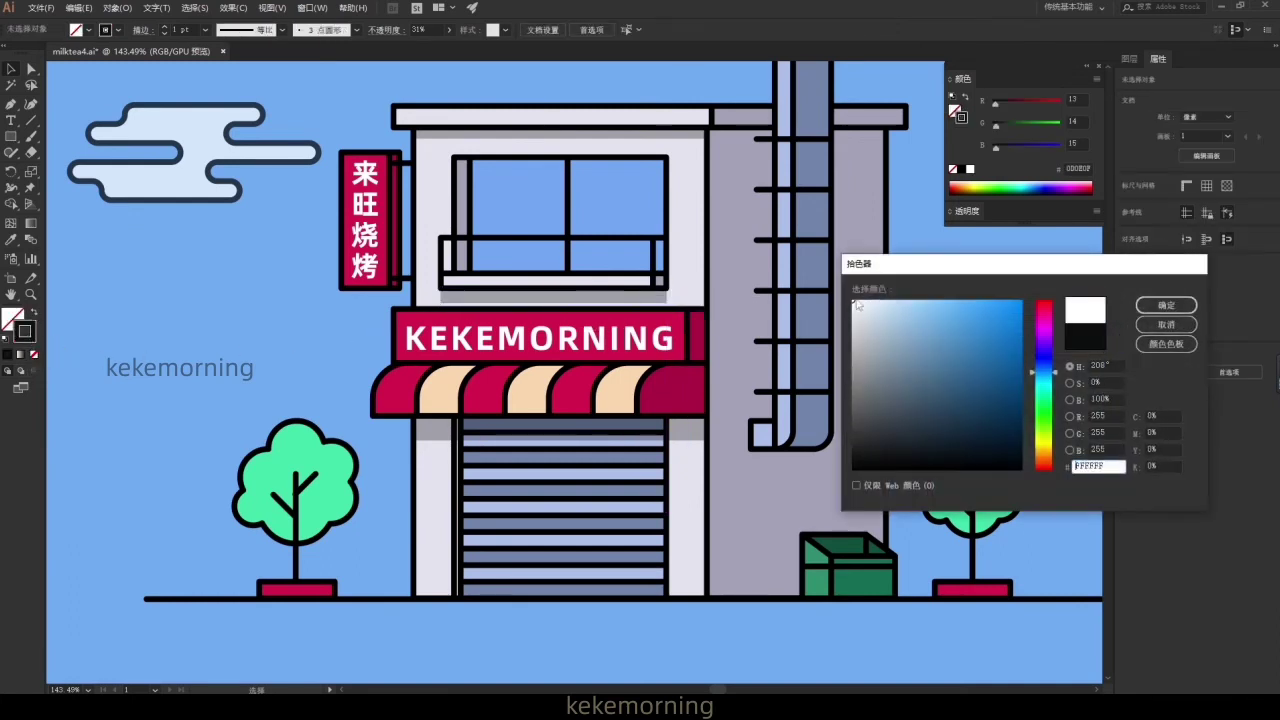
pyautogui.click(1157, 304)
pyautogui.click(205, 30)
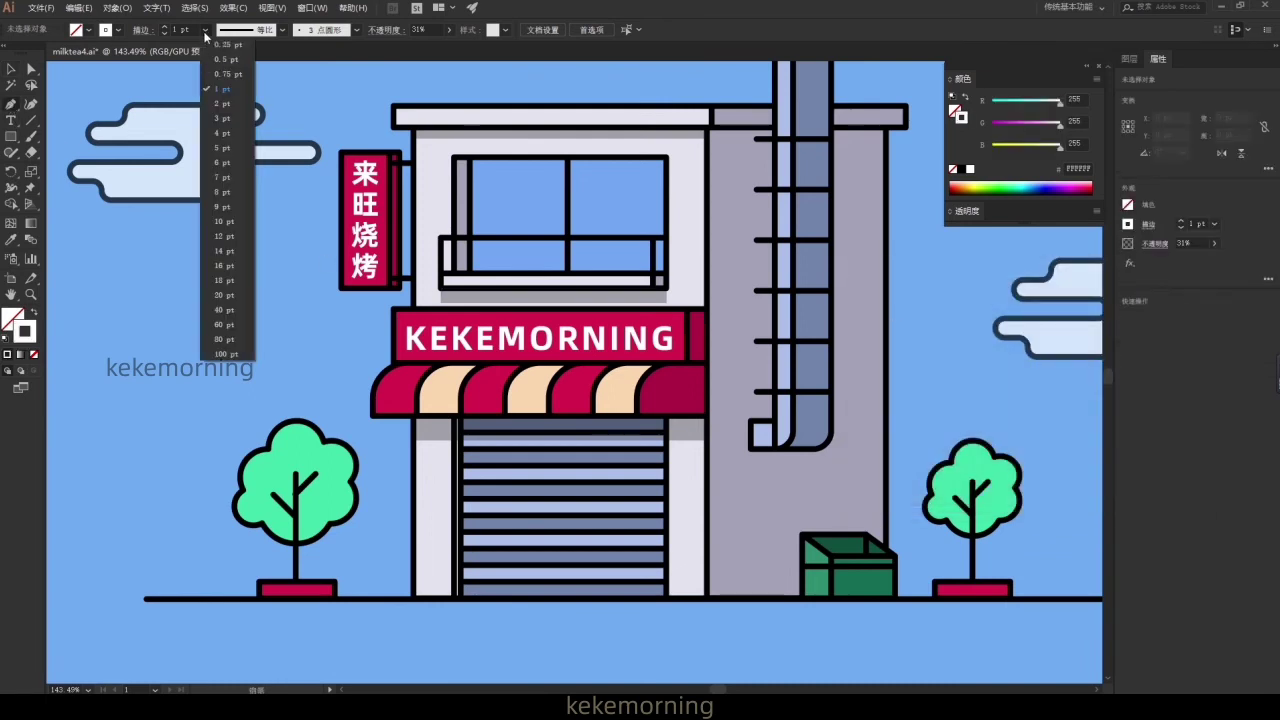
pyautogui.click(224, 118)
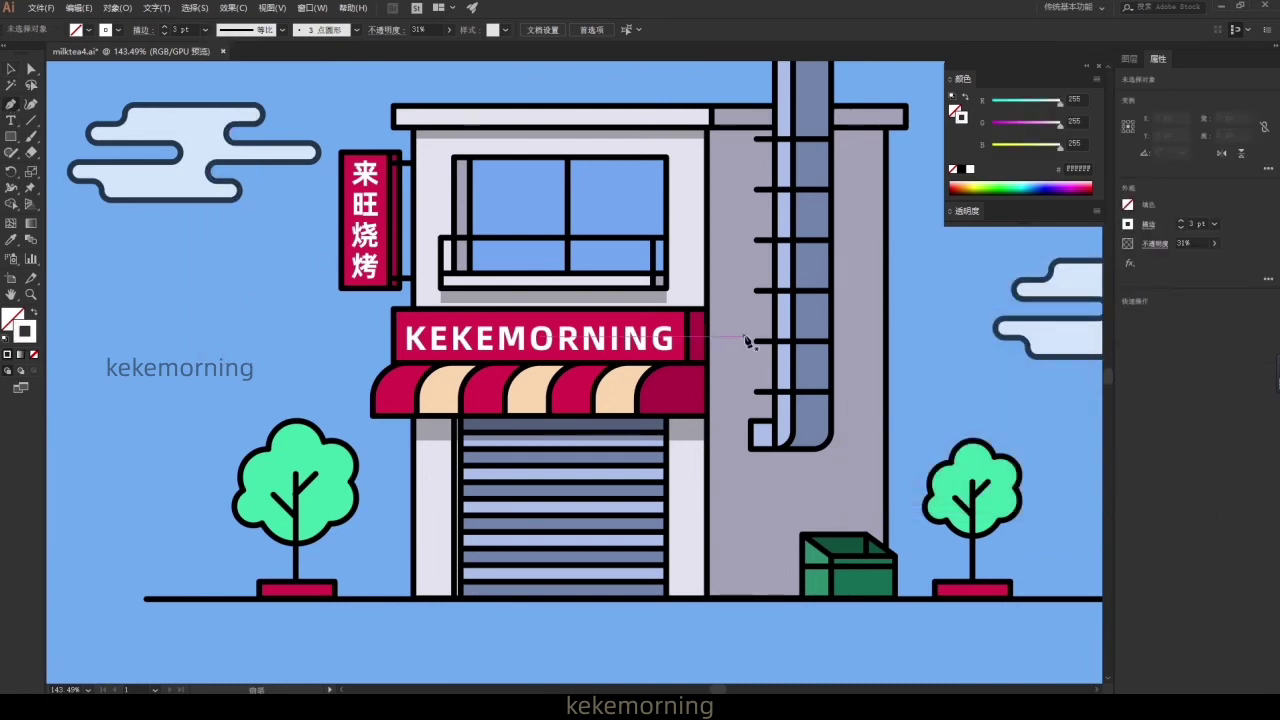
pyautogui.click(399, 318)
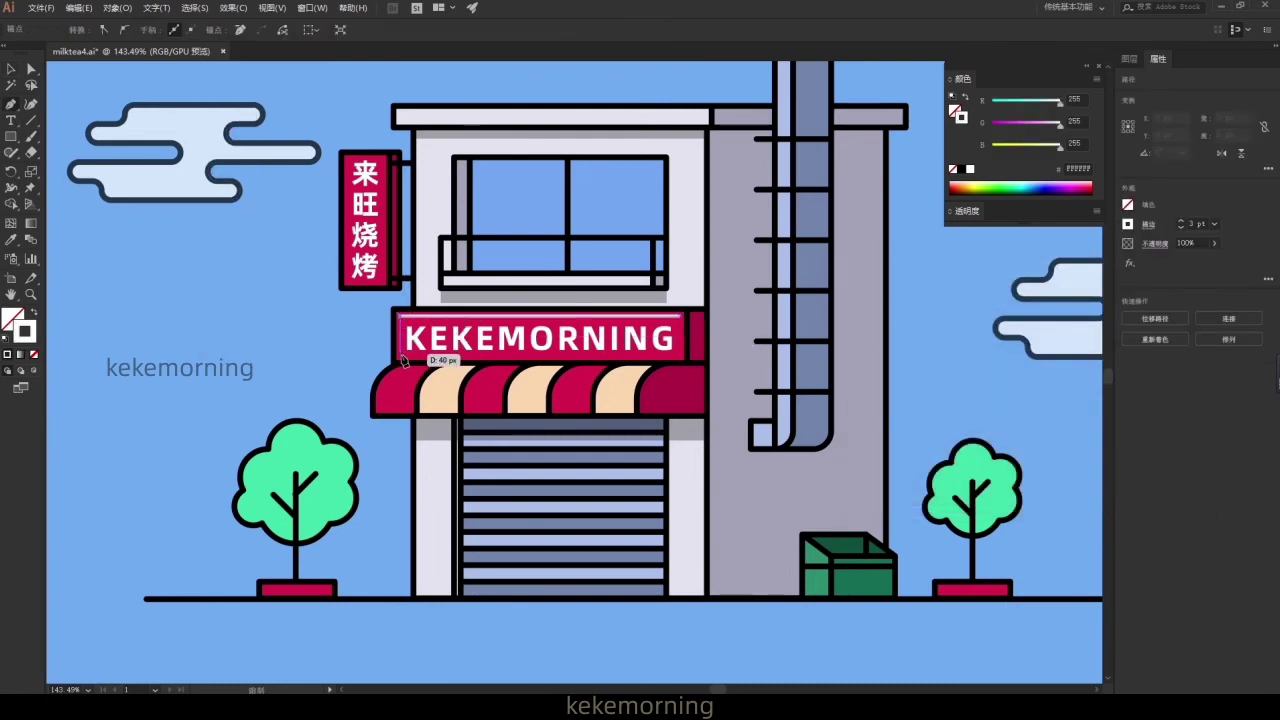
# - Draw a white 3 pt outline inside the vertical sign
pyautogui.keyDown('ctrl'); pyautogui.click(346, 310); pyautogui.keyUp('ctrl')
pyautogui.click(349, 163)
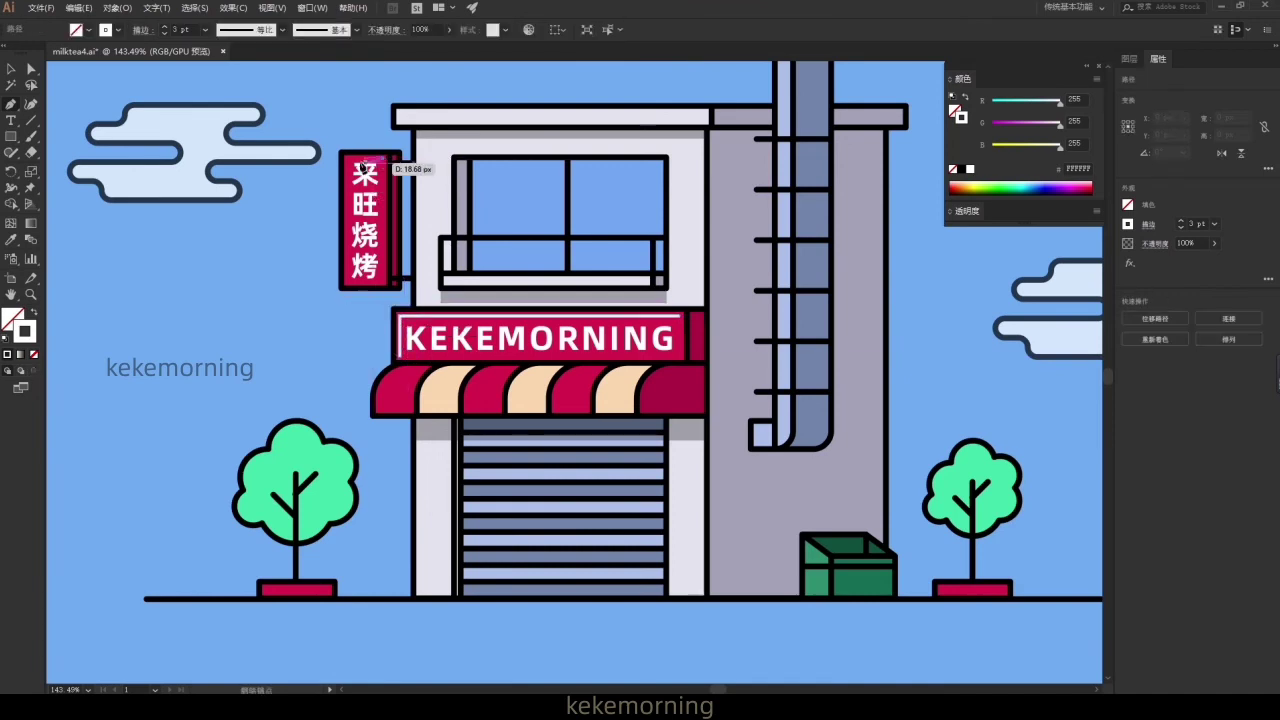
pyautogui.click(392, 160)
pyautogui.click(392, 283)
pyautogui.click(349, 283)
pyautogui.click(349, 163)
pyautogui.keyDown('ctrl'); pyautogui.click(353, 363); pyautogui.keyUp('ctrl')
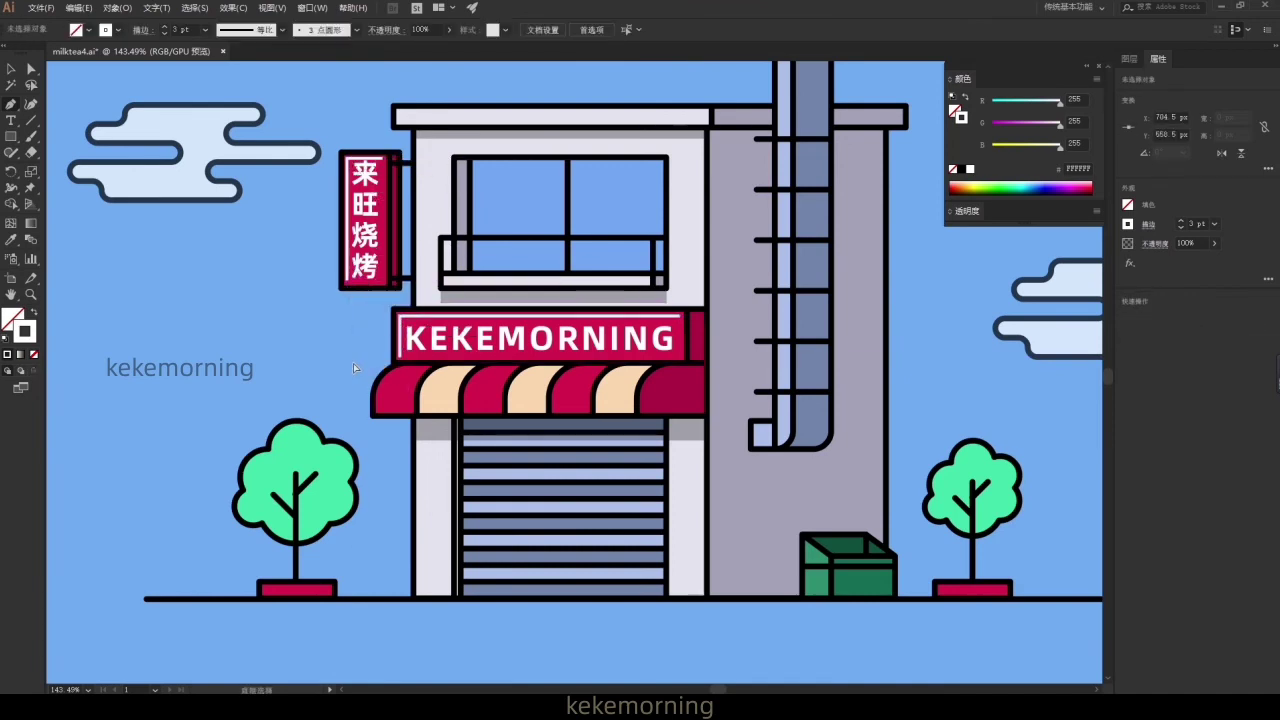
# - Lower both sign highlights to 33% opacity
pyautogui.click(410, 319)
pyautogui.keyDown('shift'); pyautogui.click(362, 175); pyautogui.keyUp('shift')
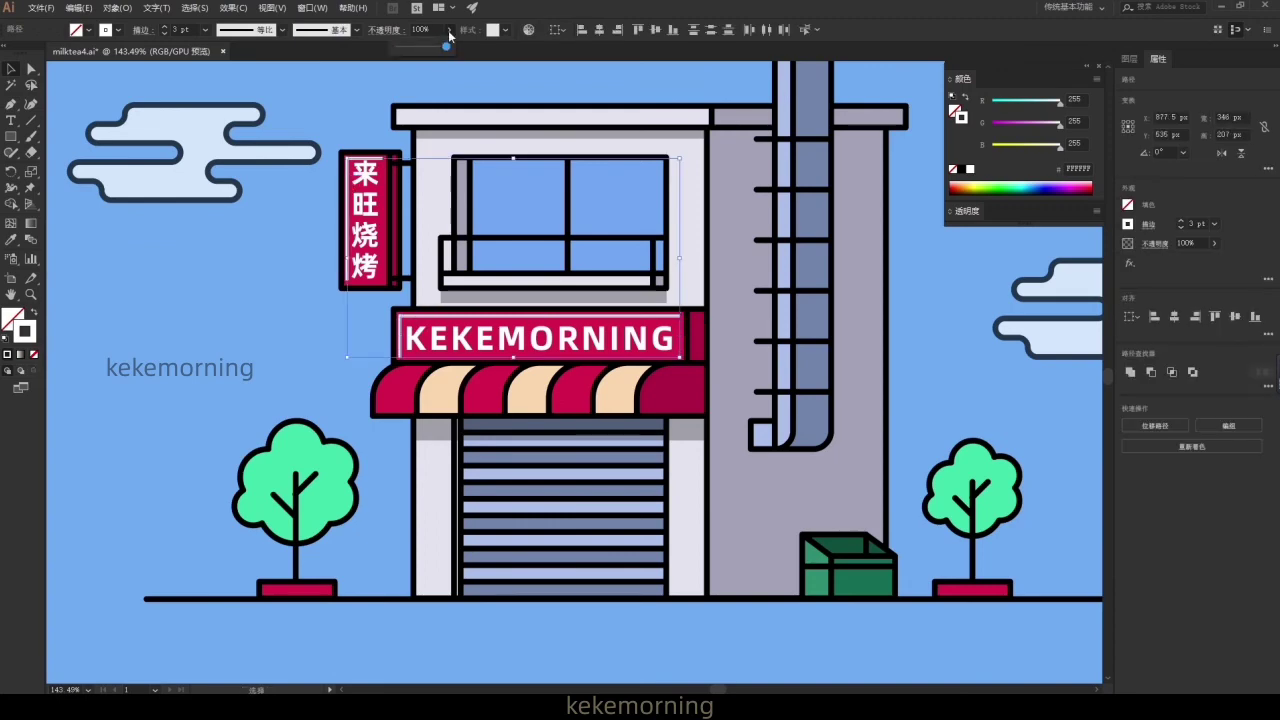
pyautogui.moveTo(412, 48); pyautogui.dragTo(415, 48)
# - Draw a white-filled highlight shape on the first awning stripe
pyautogui.moveTo(419, 377); pyautogui.dragTo(550, 467)
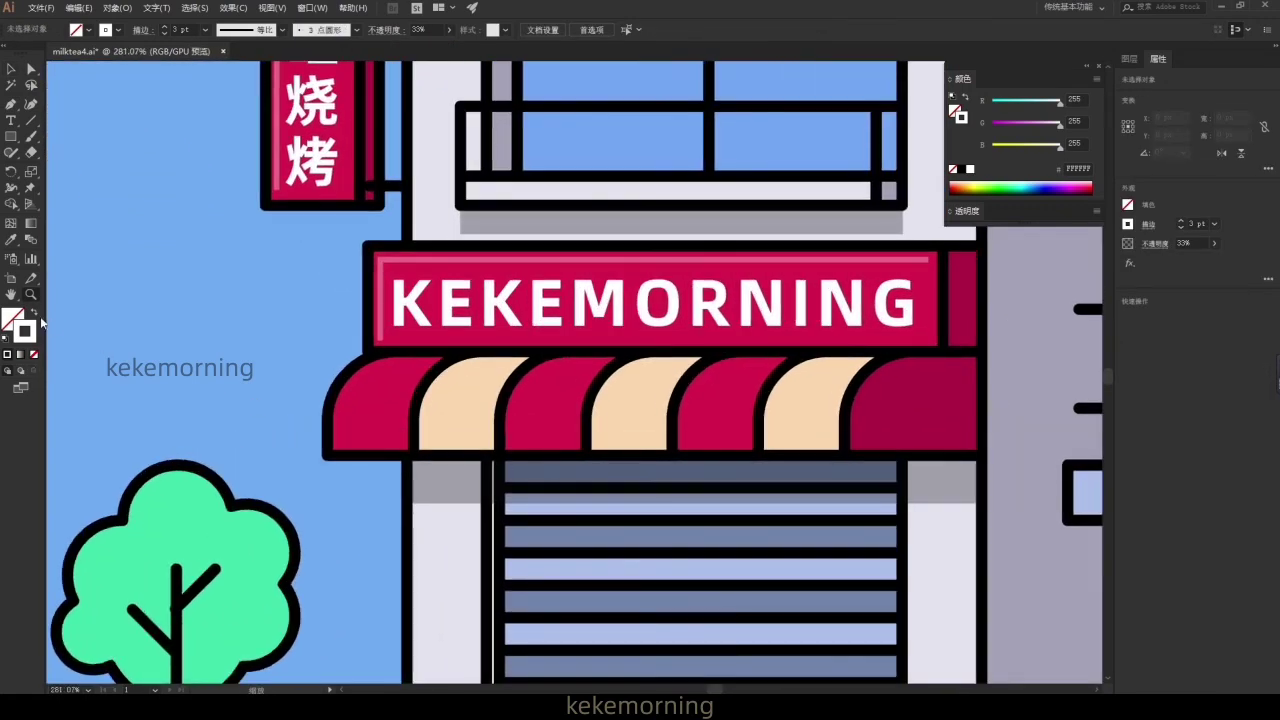
pyautogui.click(37, 316)
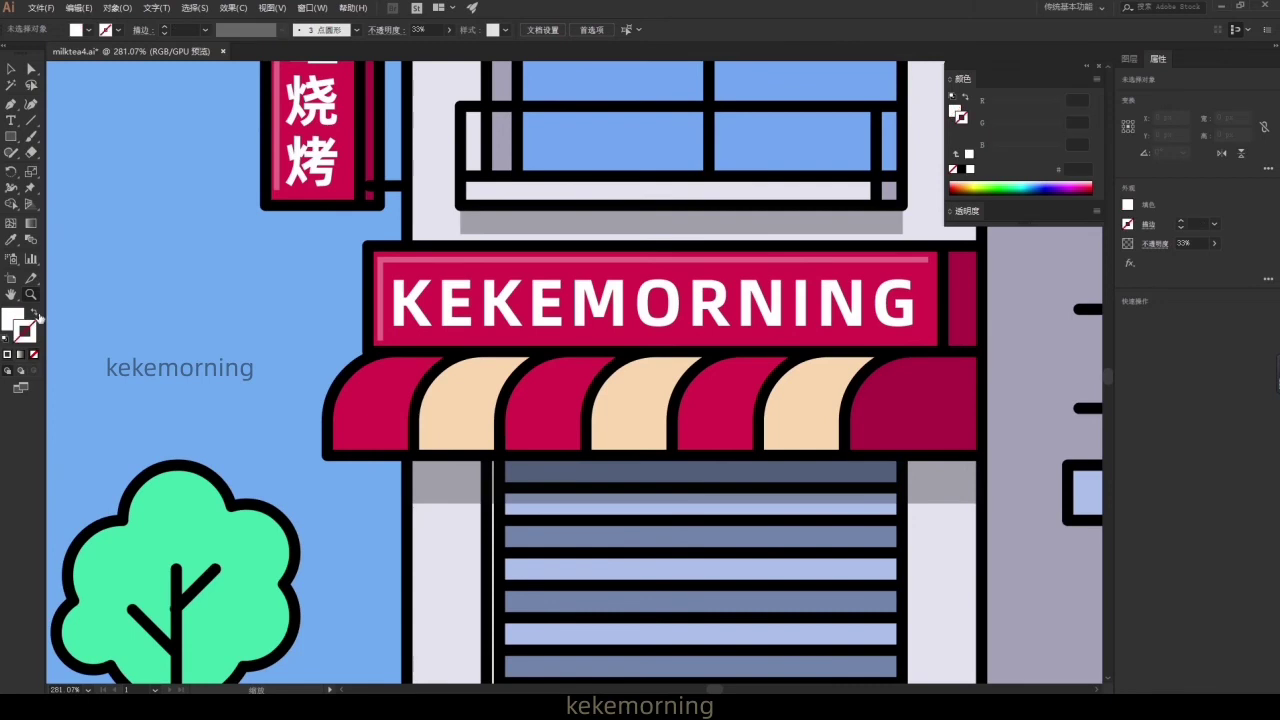
pyautogui.click(338, 399)
pyautogui.click(410, 396)
pyautogui.click(418, 368)
pyautogui.click(380, 366)
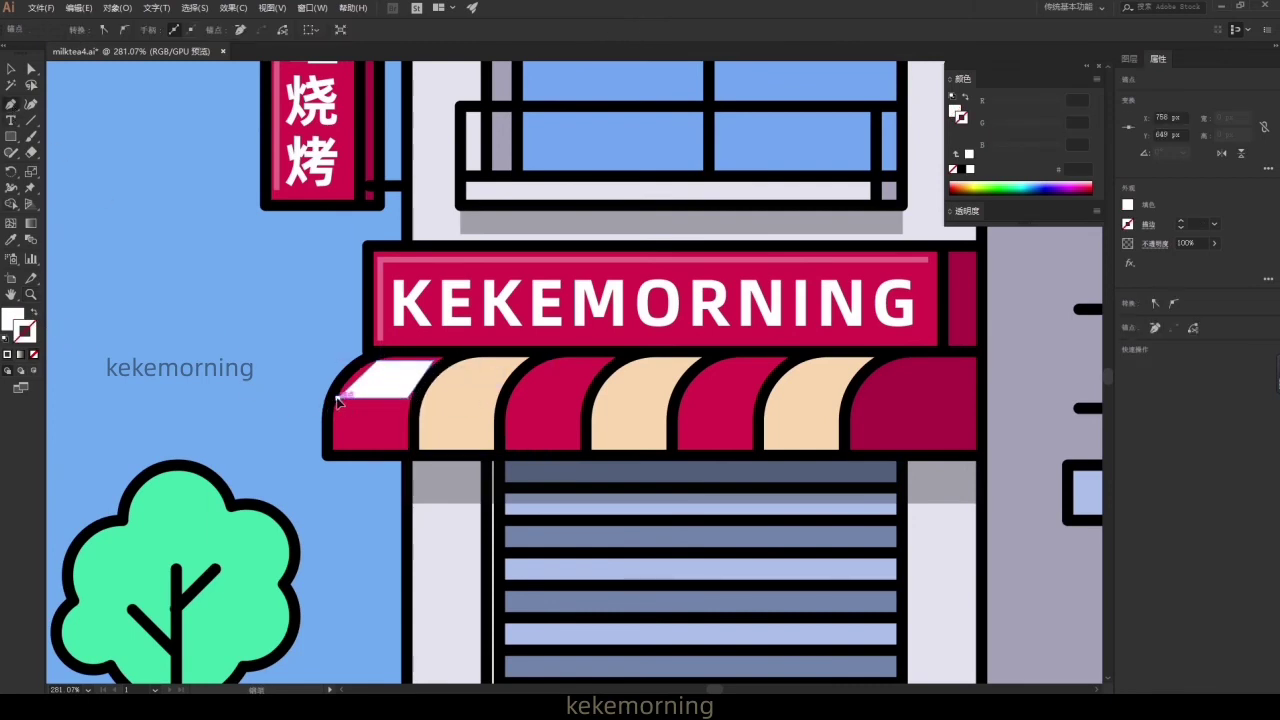
pyautogui.click(338, 398)
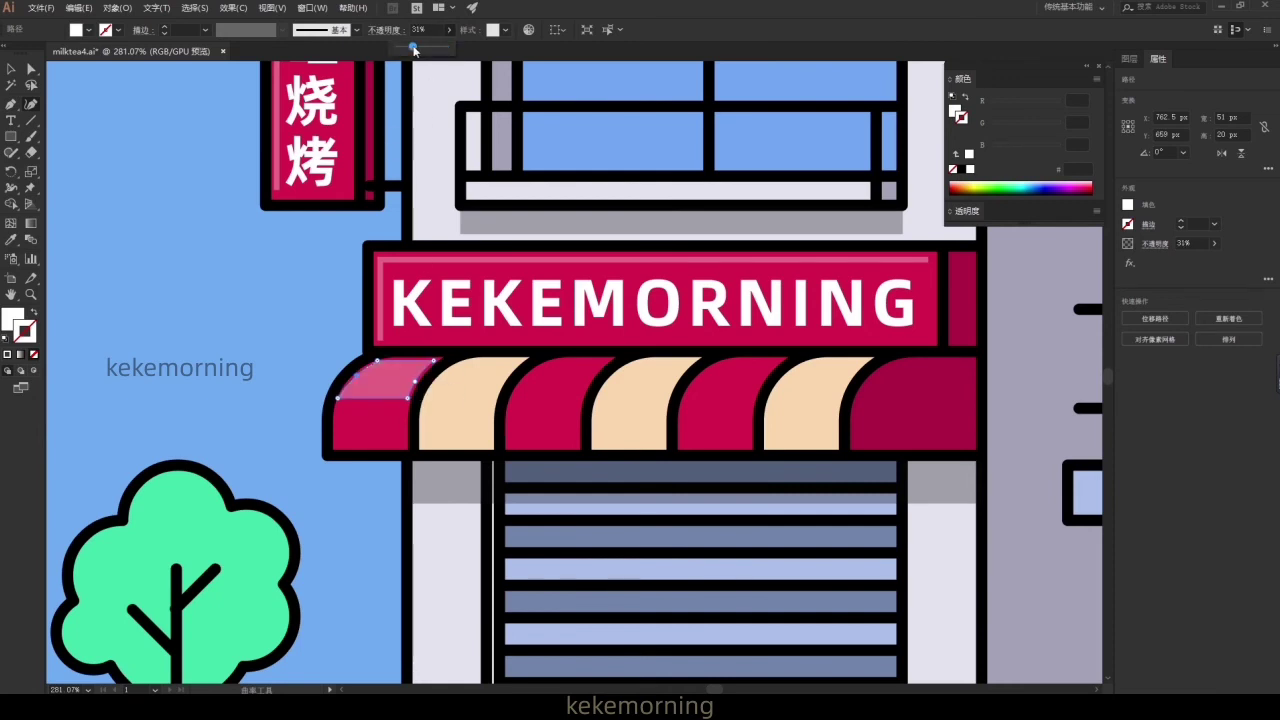
# - Copy the highlight onto the second and remaining awning stripes
pyautogui.press('v')
pyautogui.moveTo(421, 393); pyautogui.dragTo(480, 397)
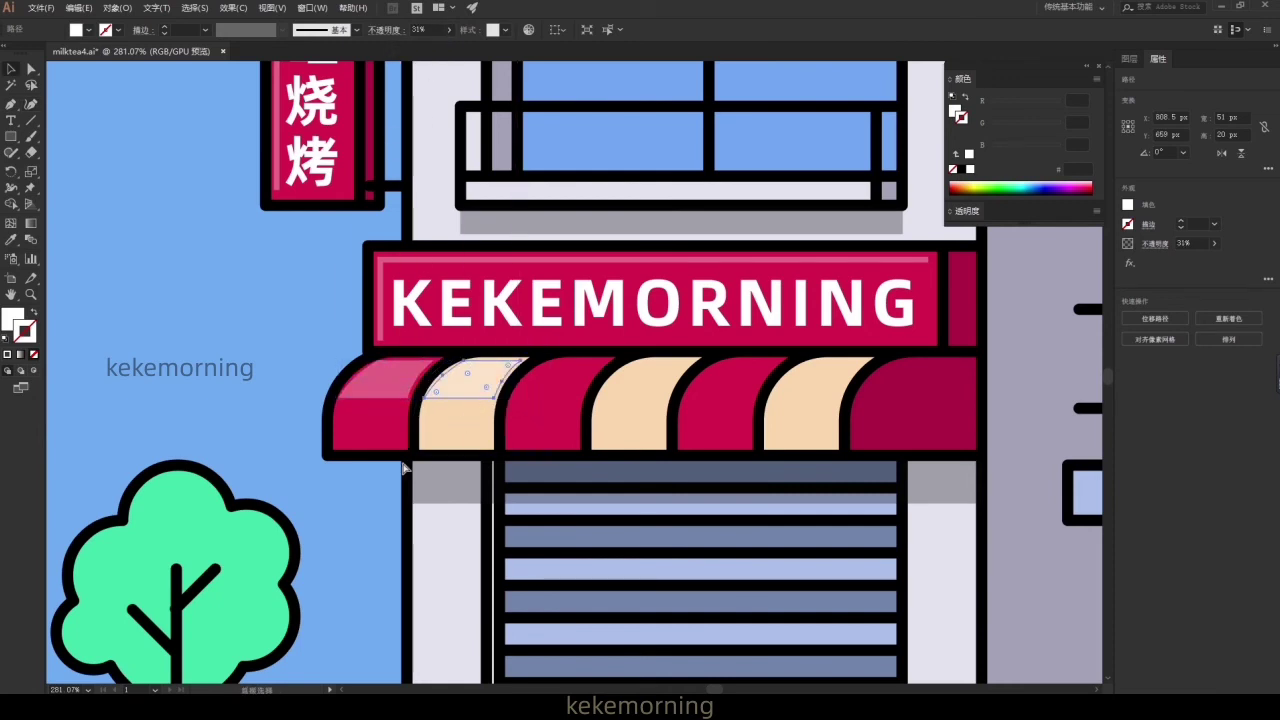
pyautogui.hotkey('ctrl', 'd')
pyautogui.hotkey('ctrl', 'd')
pyautogui.hotkey('ctrl', 'd')
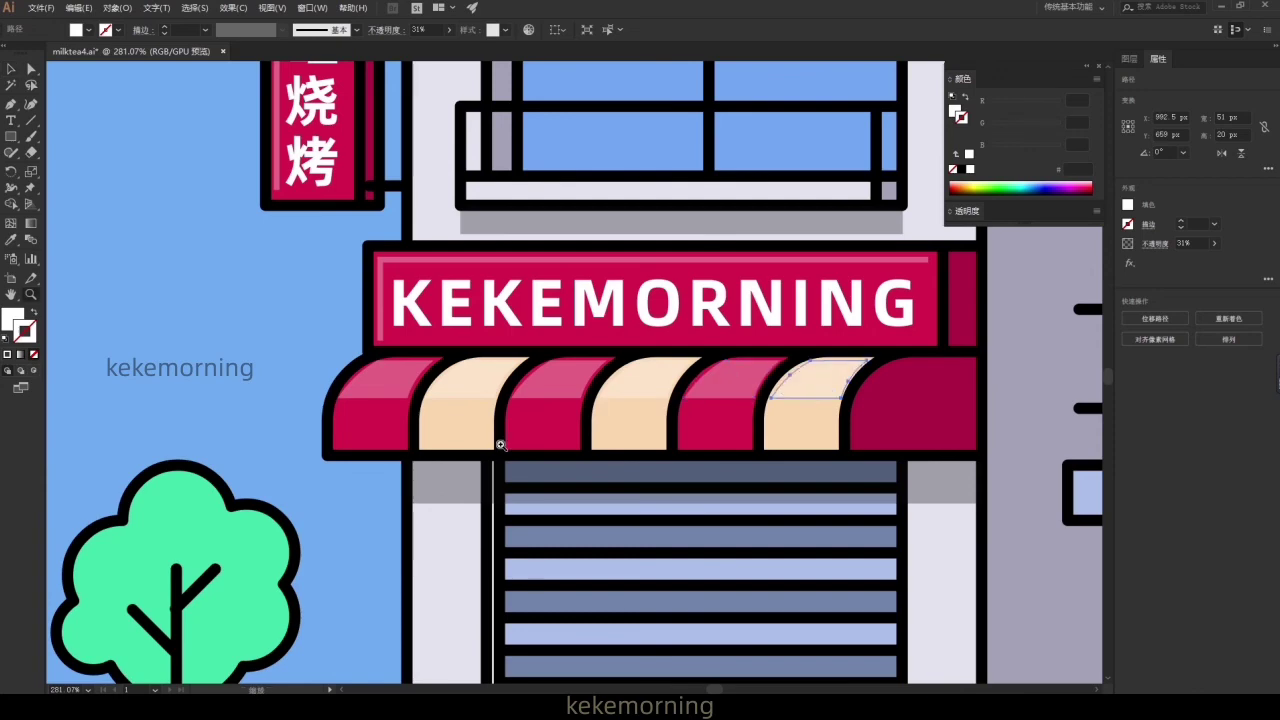
pyautogui.scroll(-3, 500, 444)
pyautogui.scroll(-2, 530, 455)
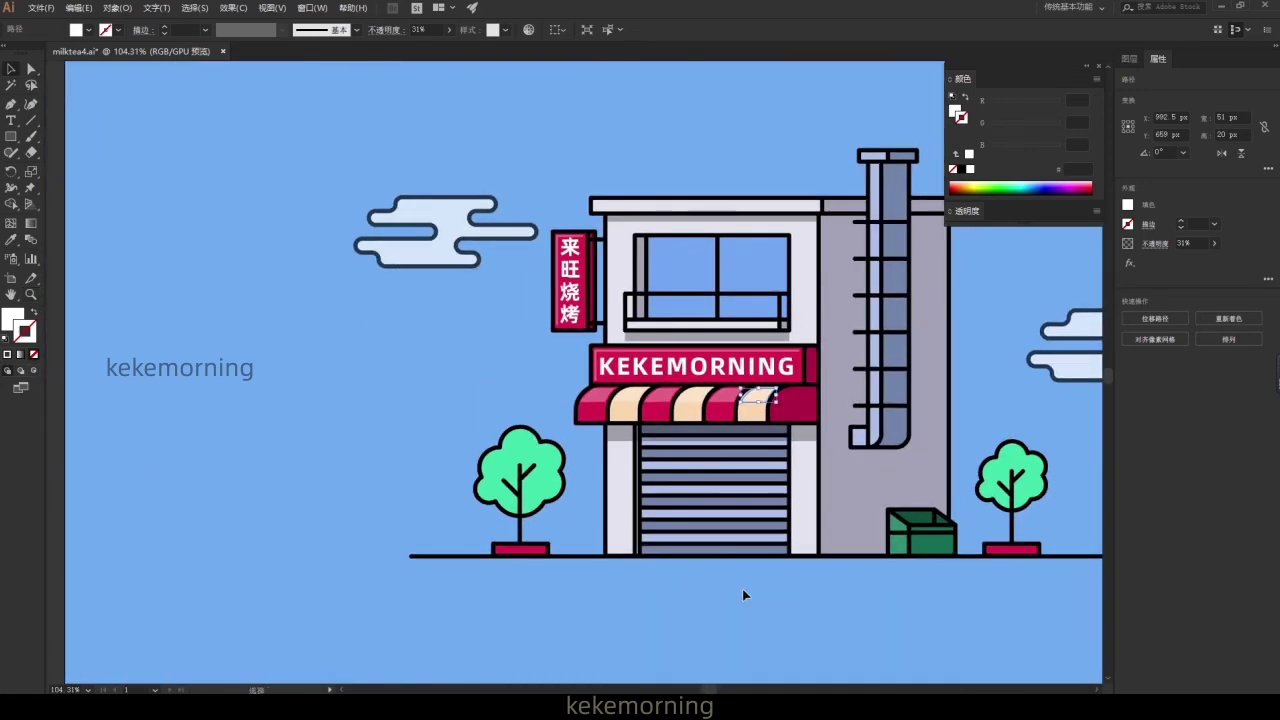
# - Apply Offset Path to the left tree
pyautogui.moveTo(732, 583); pyautogui.dragTo(544, 599)
pyautogui.click(333, 490)
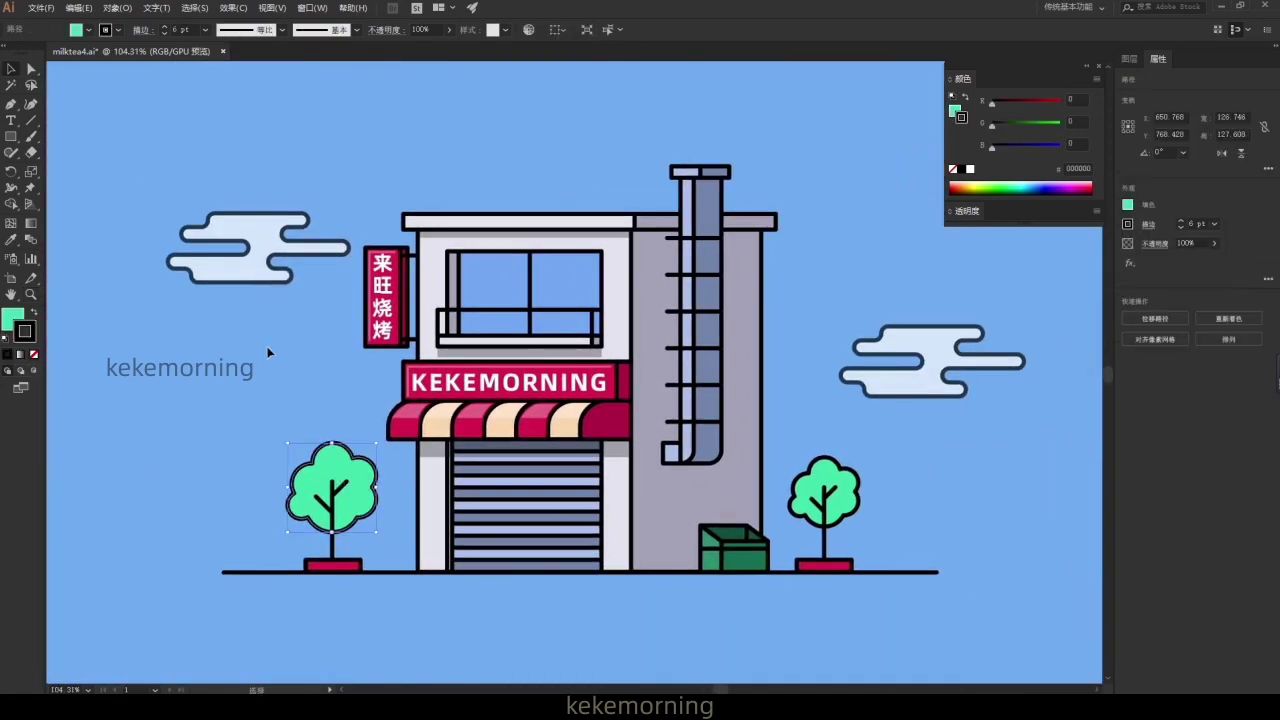
pyautogui.click(118, 7)
pyautogui.moveTo(134, 312)
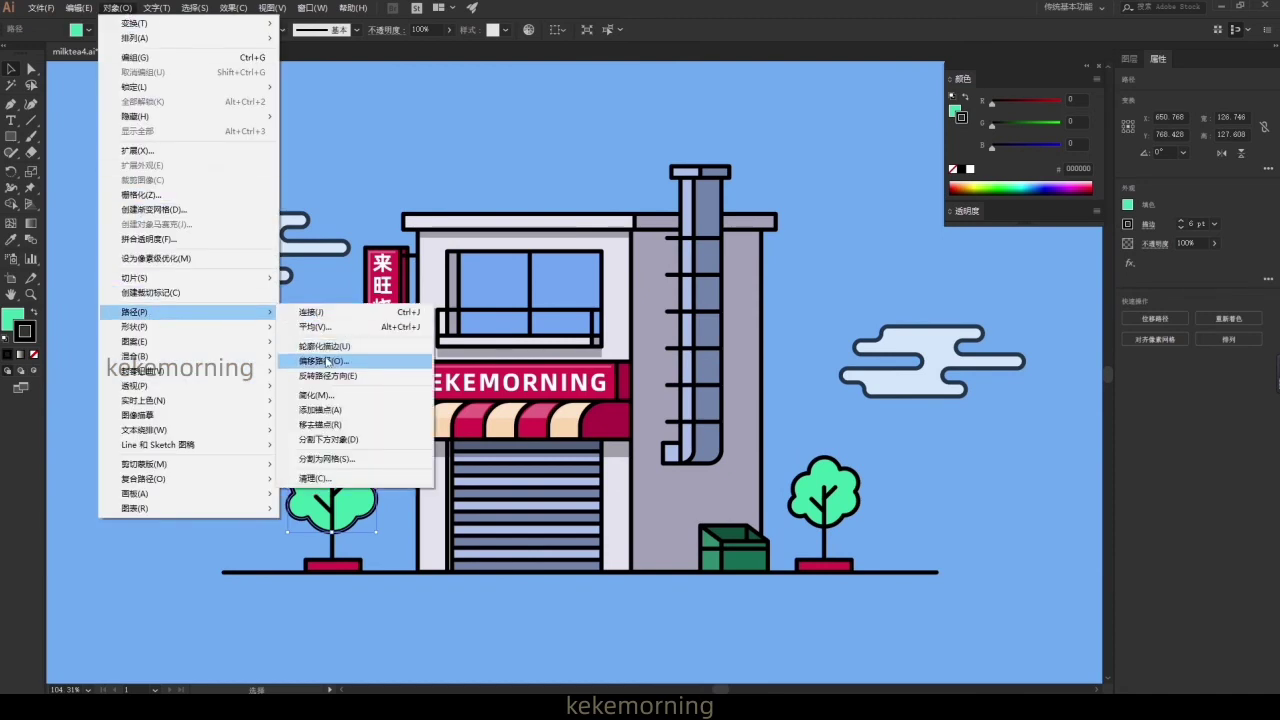
pyautogui.click(327, 360)
pyautogui.click(602, 412)
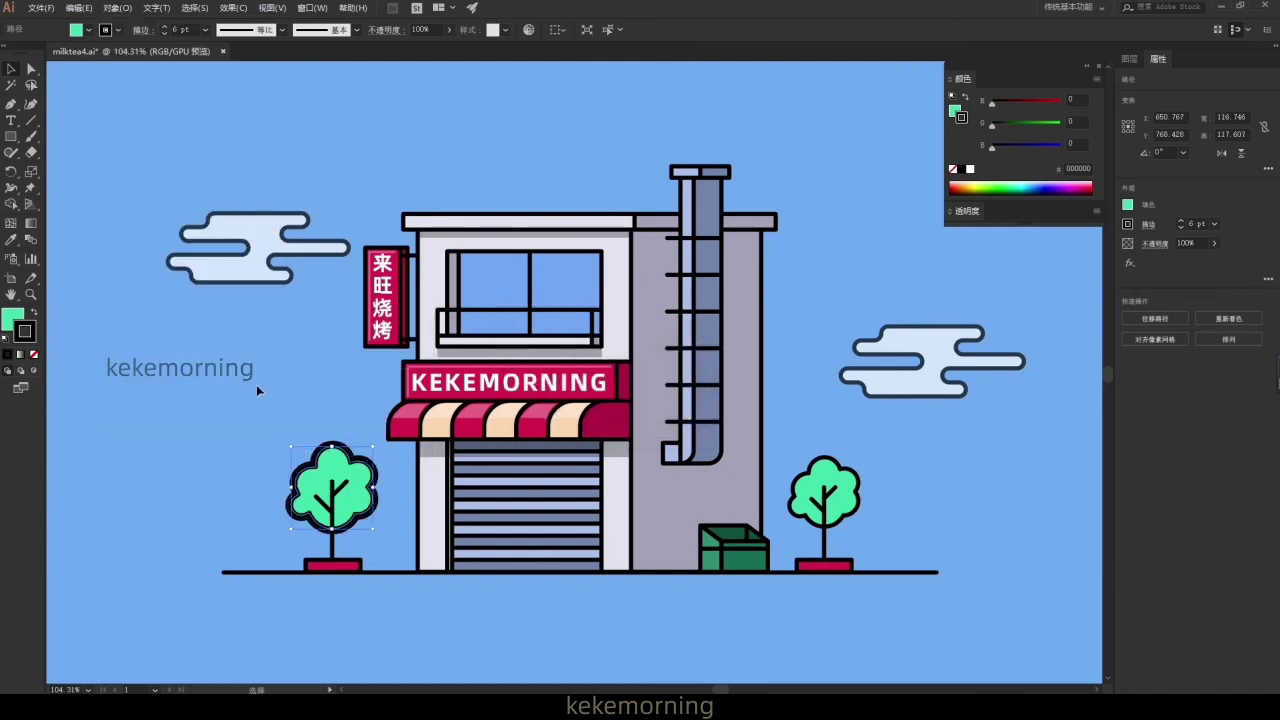
# - Fill the offset tree with mint B8F4DE, no stroke, and send it behind the original
pyautogui.click(34, 354)
pyautogui.doubleClick(12, 318)
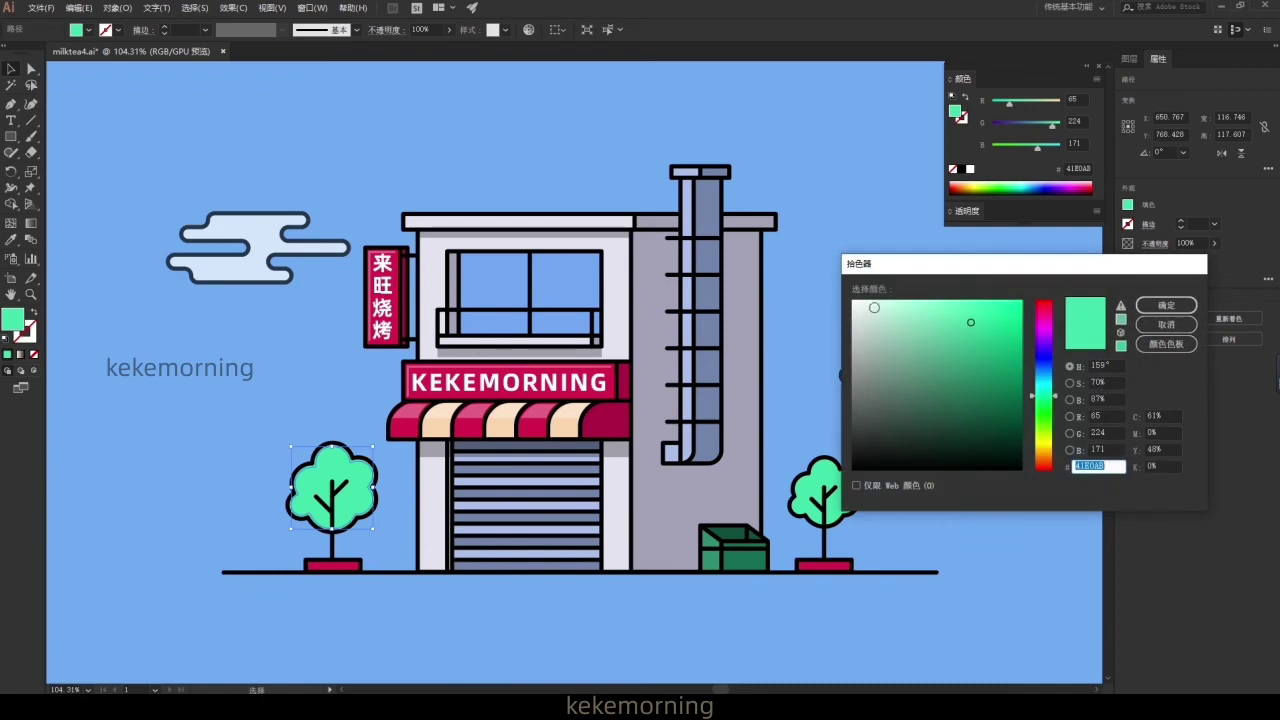
pyautogui.click(1164, 306)
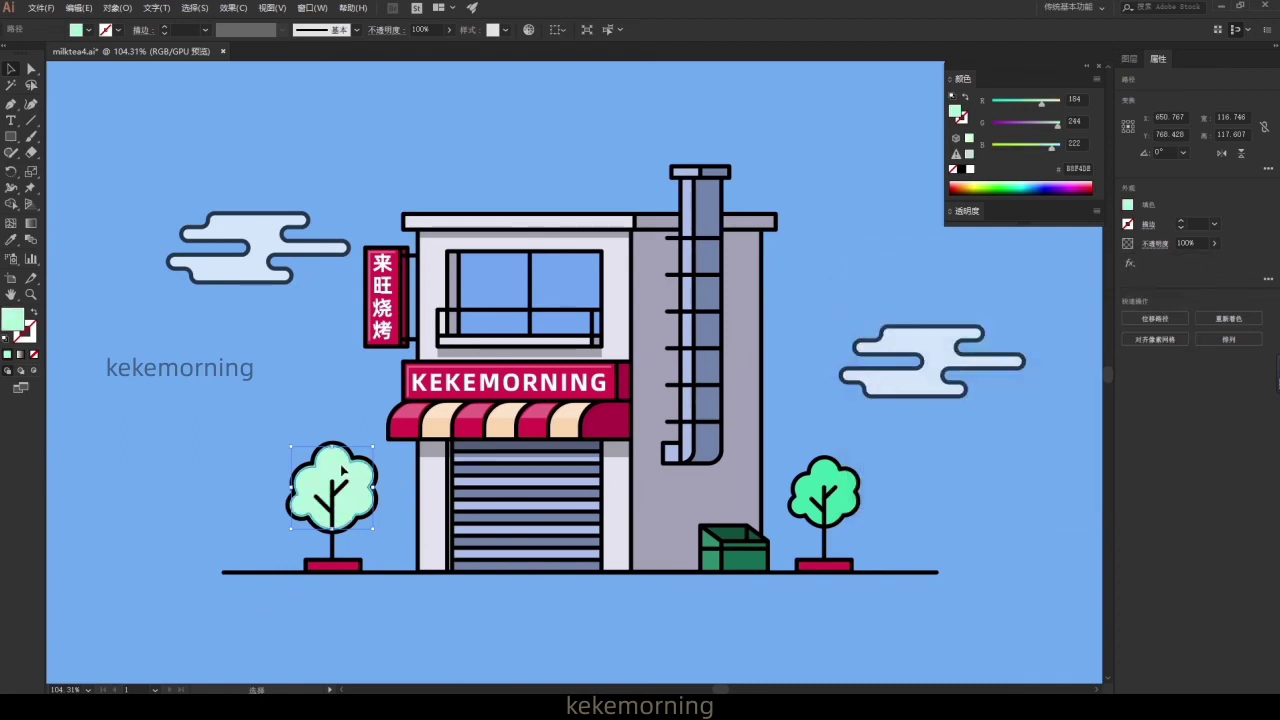
pyautogui.moveTo(343, 470)
pyautogui.mouseDown()
pyautogui.moveTo(353, 480)
pyautogui.moveTo(386, 448)
pyautogui.mouseUp()
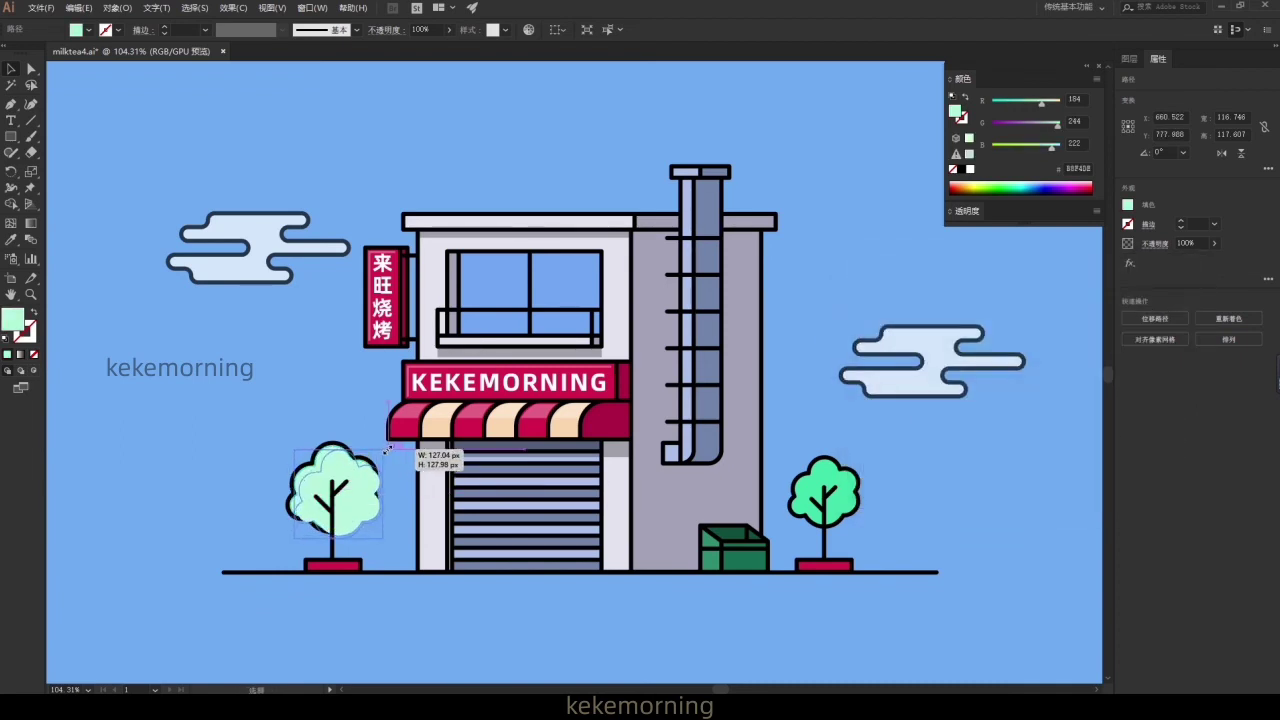
pyautogui.hotkey('ctrl', '[')
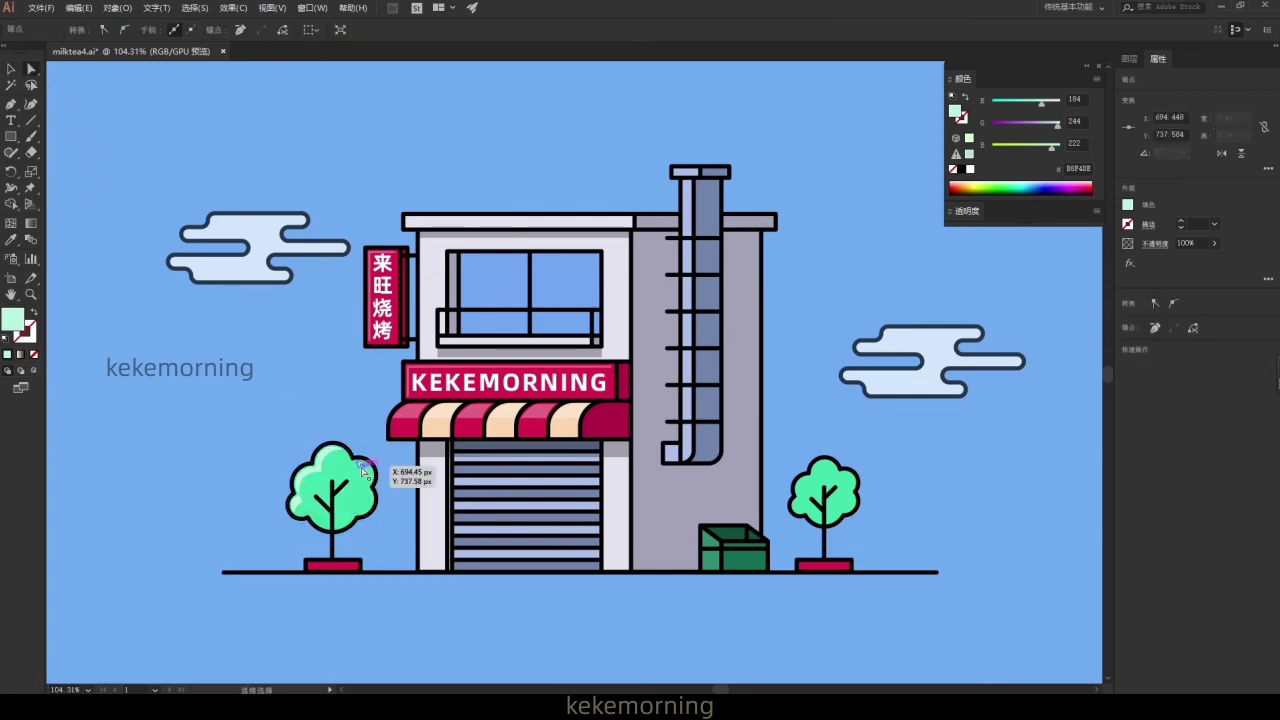
pyautogui.click(202, 344)
# - Replace the right-hand tree with a scaled-down copy of the left tree
pyautogui.press('v')
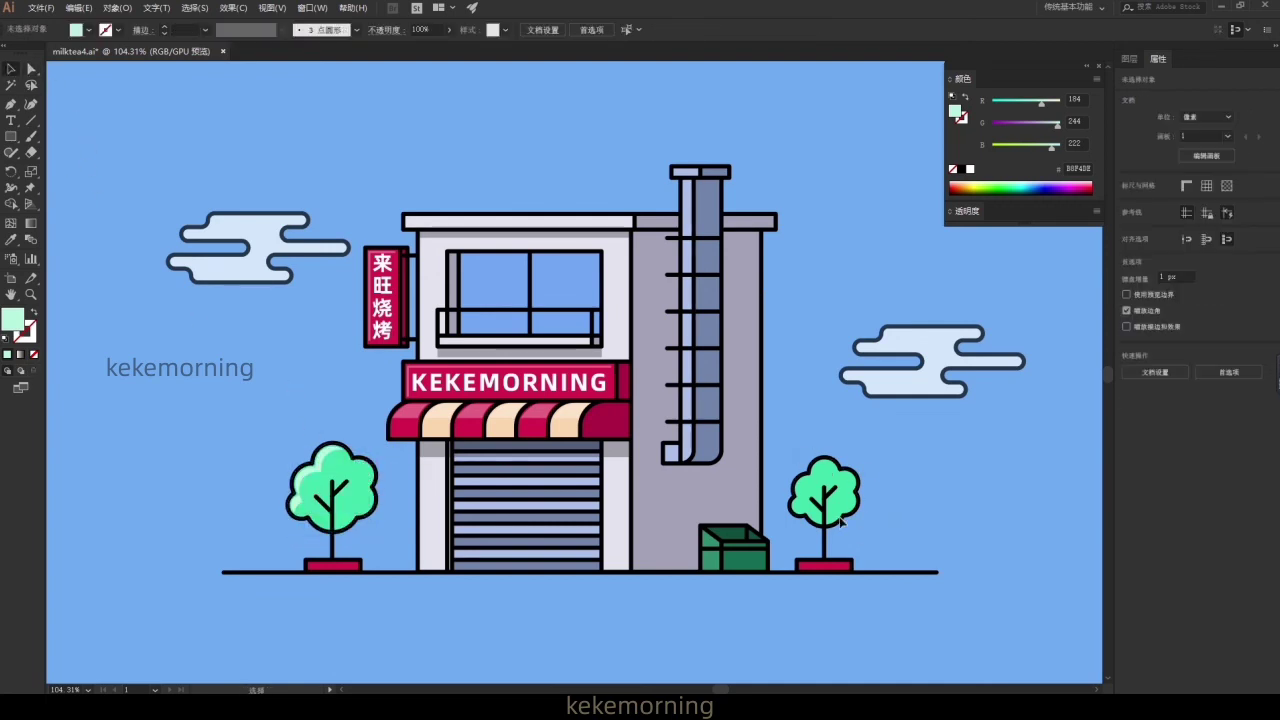
pyautogui.click(840, 521)
pyautogui.press('Delete')
pyautogui.moveTo(362, 515); pyautogui.dragTo(854, 515)
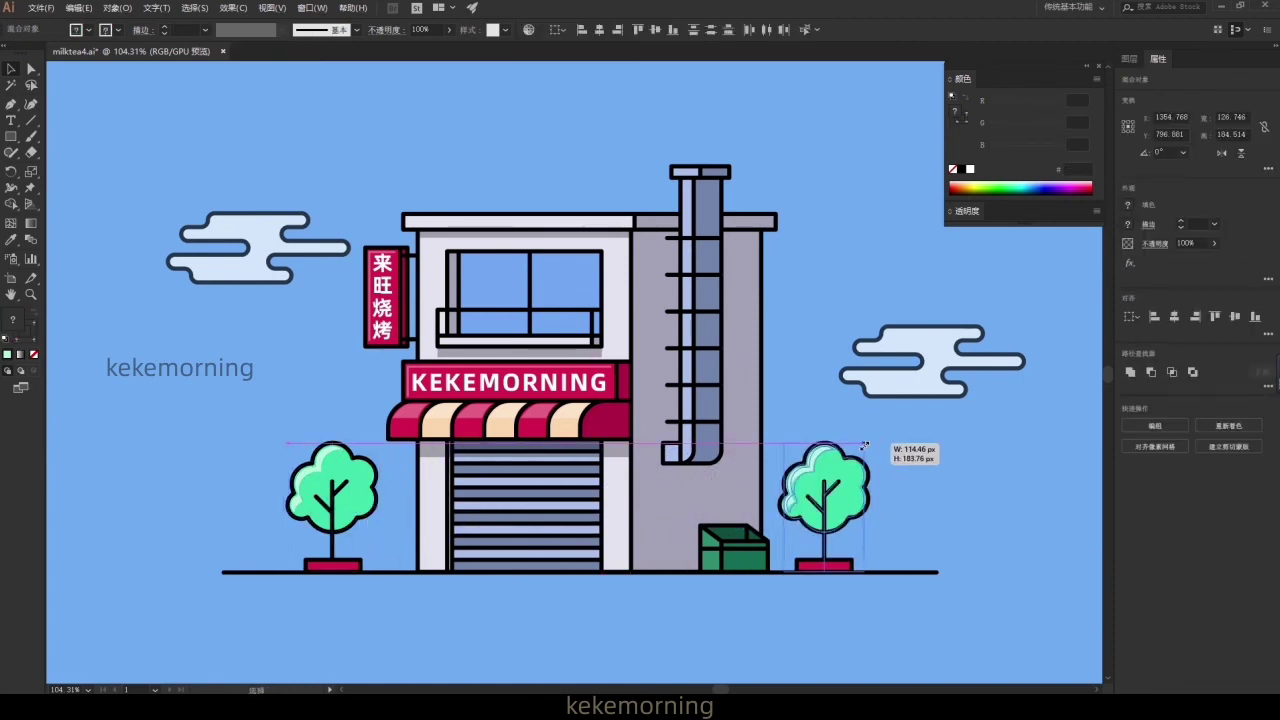
pyautogui.moveTo(871, 443)
pyautogui.mouseDown()
pyautogui.moveTo(853, 464)
pyautogui.moveTo(849, 512)
pyautogui.mouseUp()
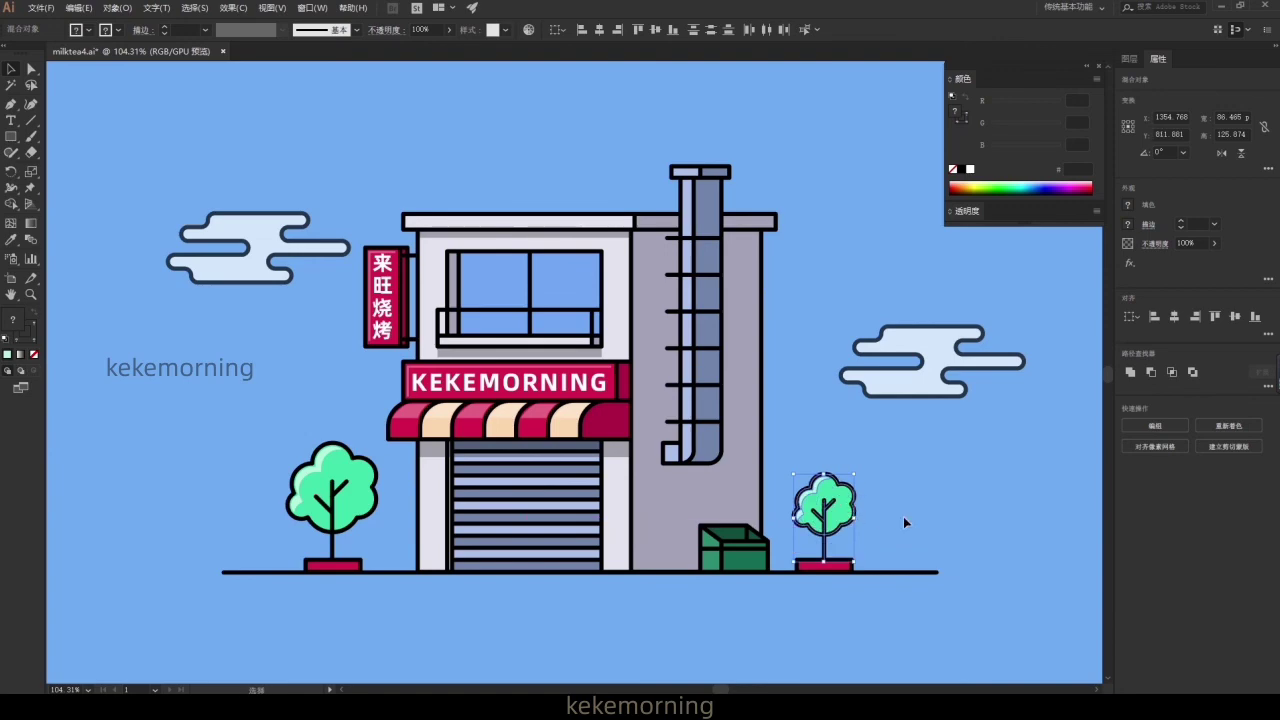
pyautogui.click(903, 516)
pyautogui.scroll(3, 713, 384)
# - Draw a thin white, strokeless rectangle in the left window pane
pyautogui.doubleClick(714, 388)
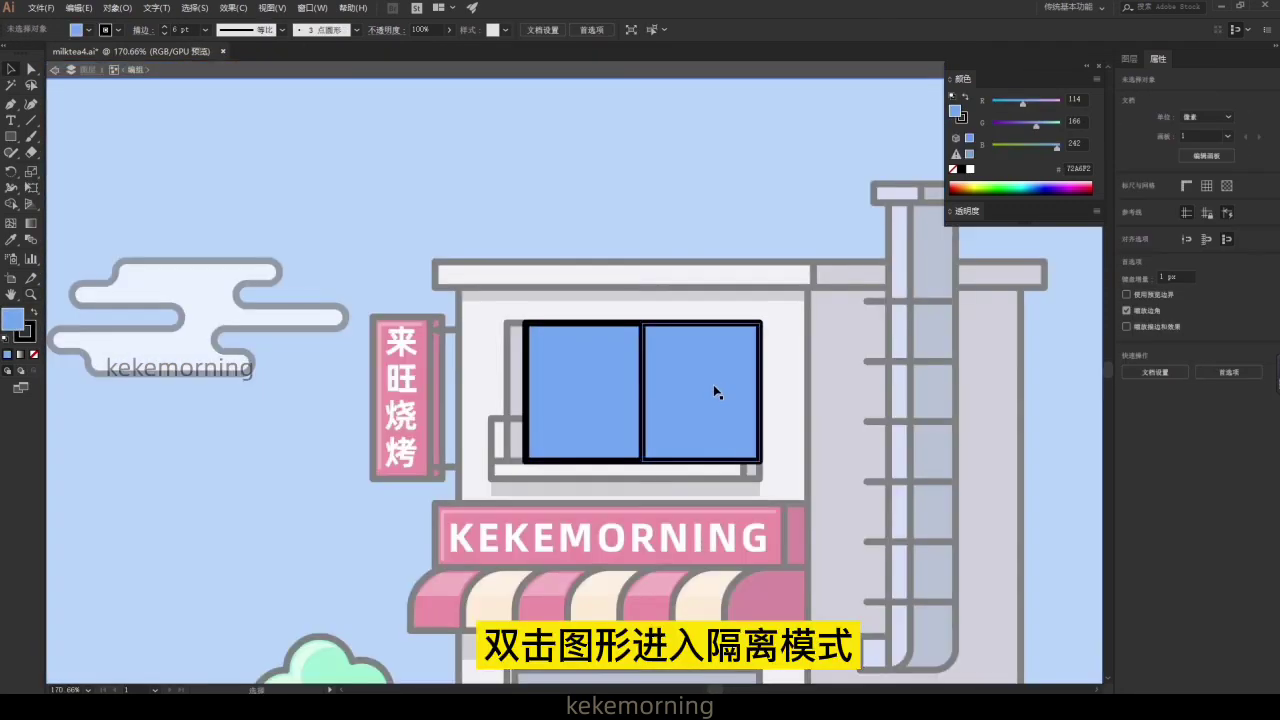
pyautogui.click(33, 354)
pyautogui.doubleClick(12, 318)
pyautogui.click(1170, 305)
pyautogui.moveTo(546, 337)
pyautogui.mouseDown()
pyautogui.moveTo(551, 353)
pyautogui.moveTo(607, 333)
pyautogui.mouseUp()
# - Shear the reflection into a slant, set 25% opacity, and copy it to the right pane
pyautogui.press('e')
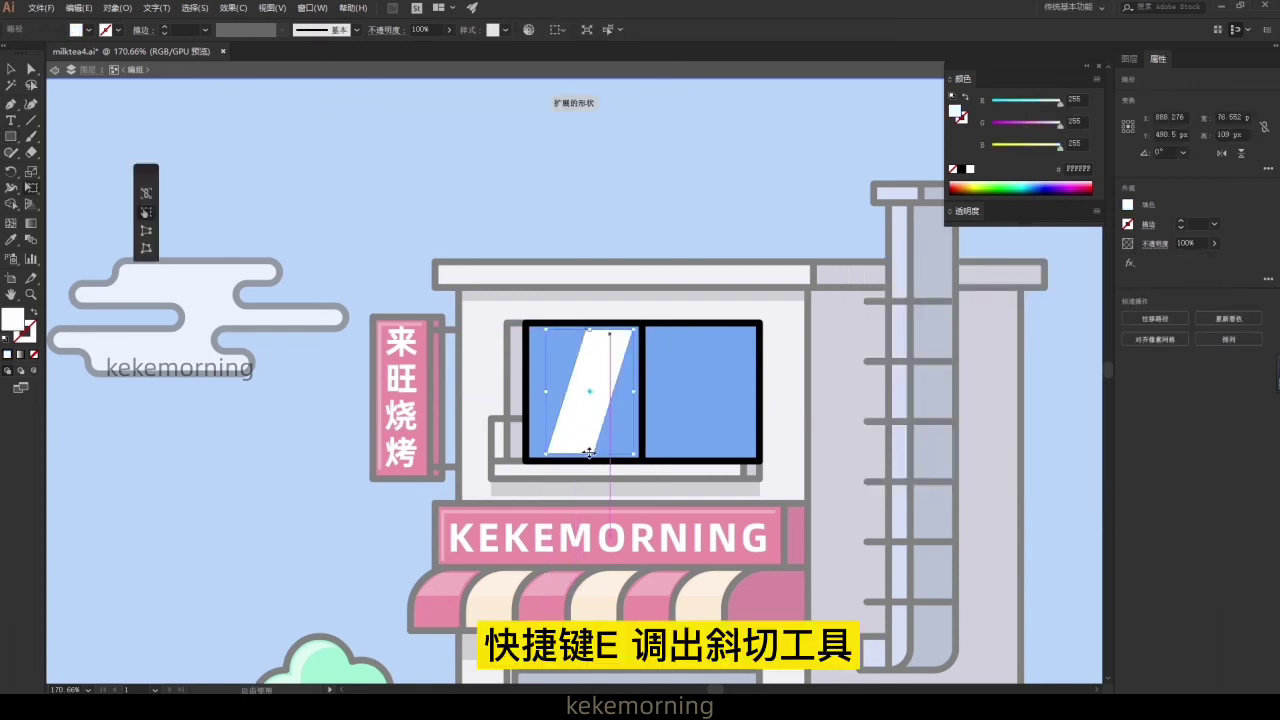
pyautogui.moveTo(589, 453); pyautogui.dragTo(577, 453)
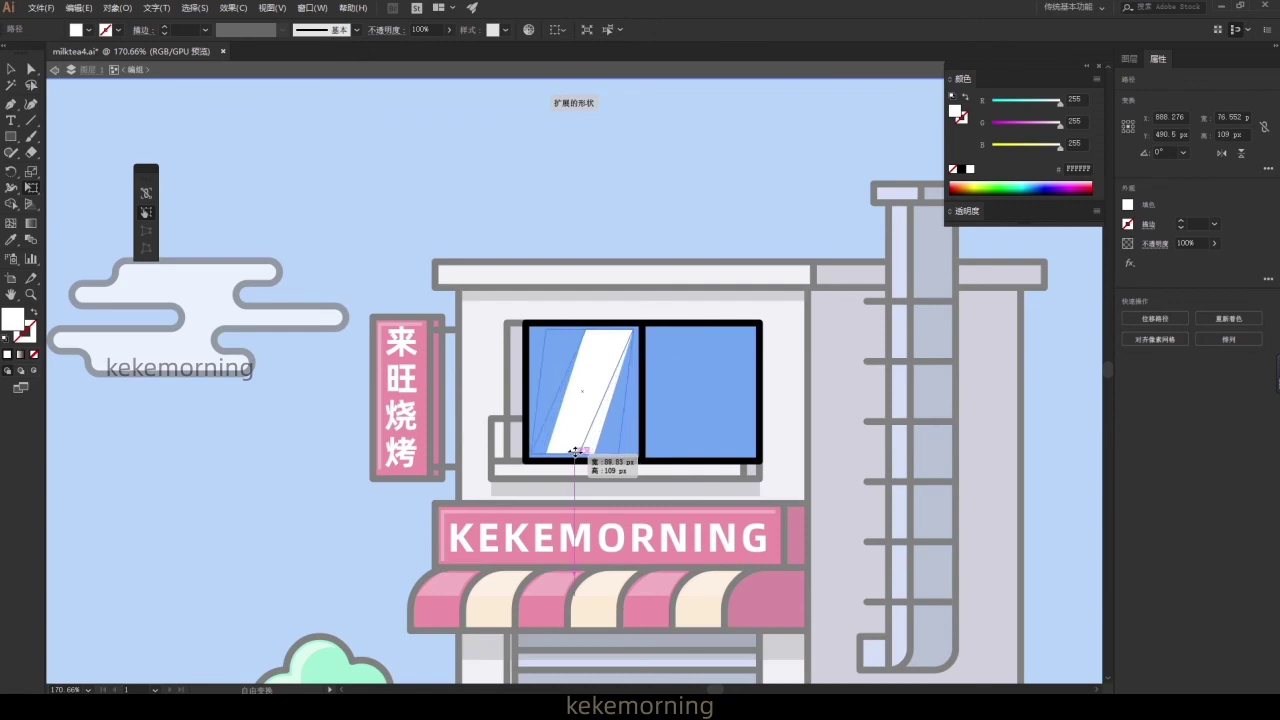
pyautogui.click(449, 30)
pyautogui.moveTo(452, 50); pyautogui.dragTo(406, 50)
pyautogui.press('v')
pyautogui.moveTo(571, 376); pyautogui.dragTo(690, 376)
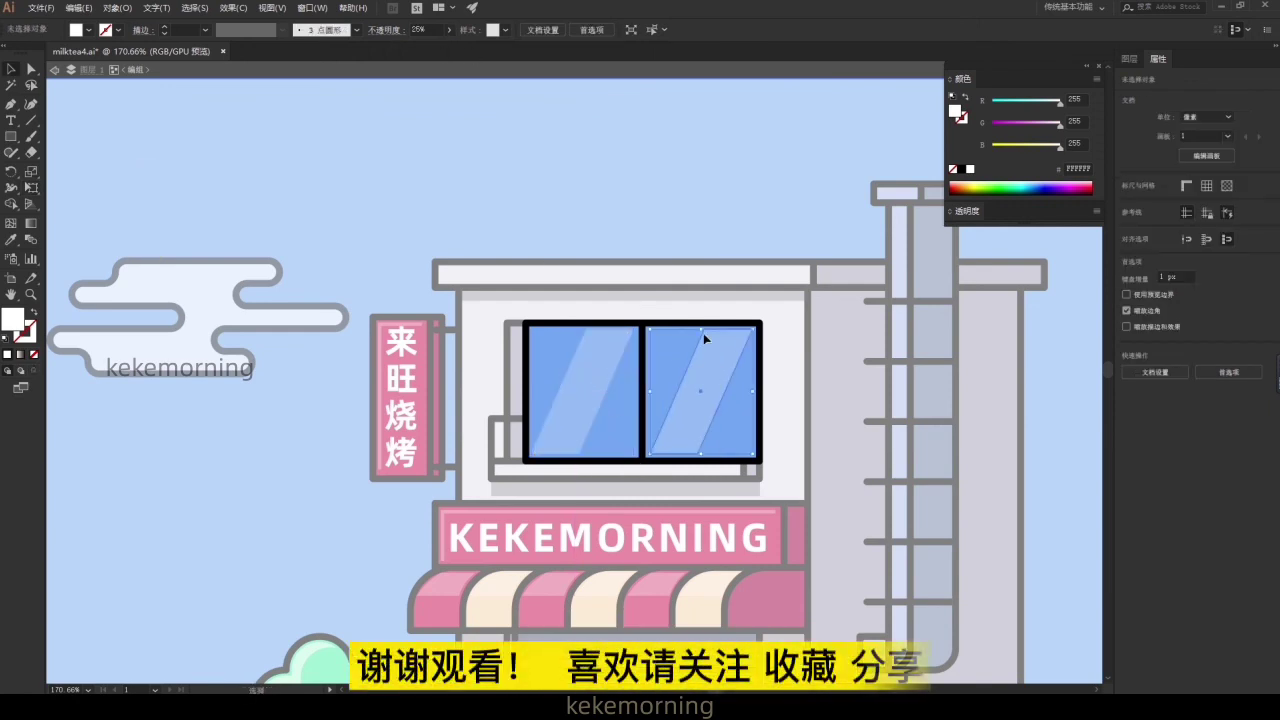